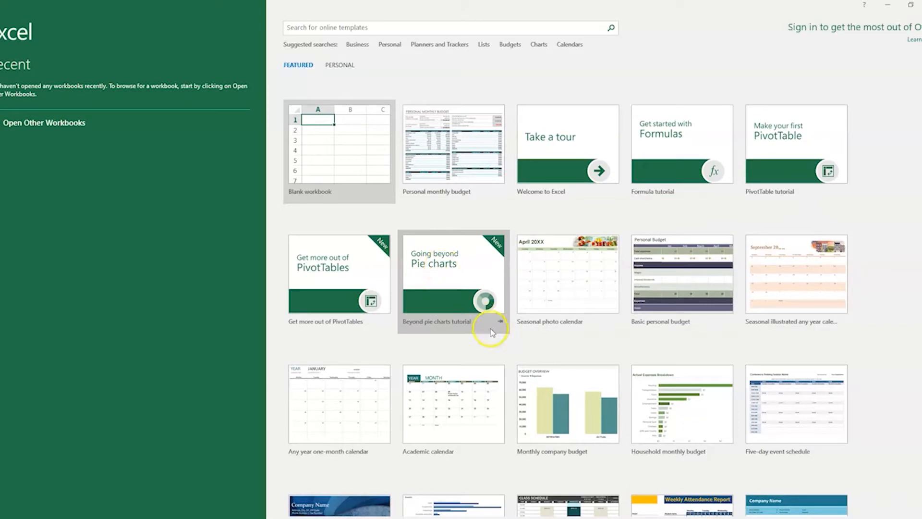
# Browse the featured workbook templates and display the online templates suggested for Budgets
pyautogui.scroll(-1, 528, 352)
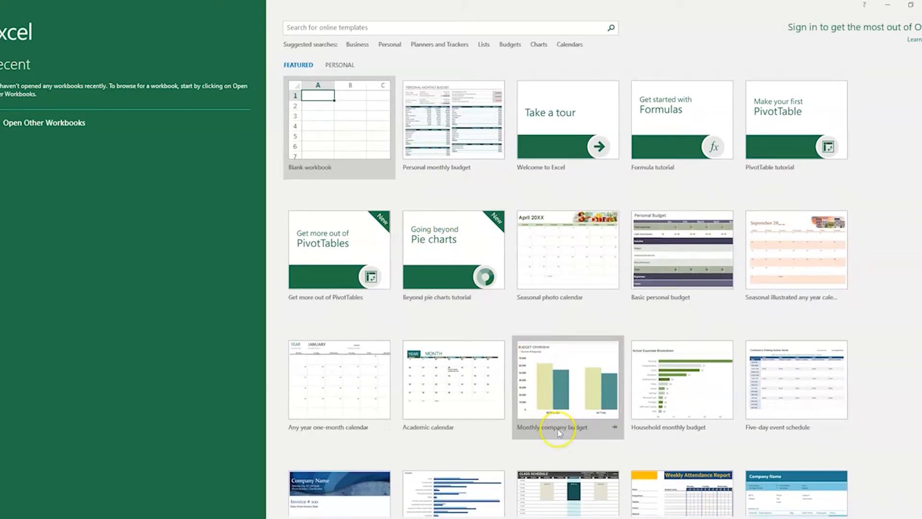
pyautogui.scroll(-5, 567, 422)
pyautogui.scroll(6, 546, 368)
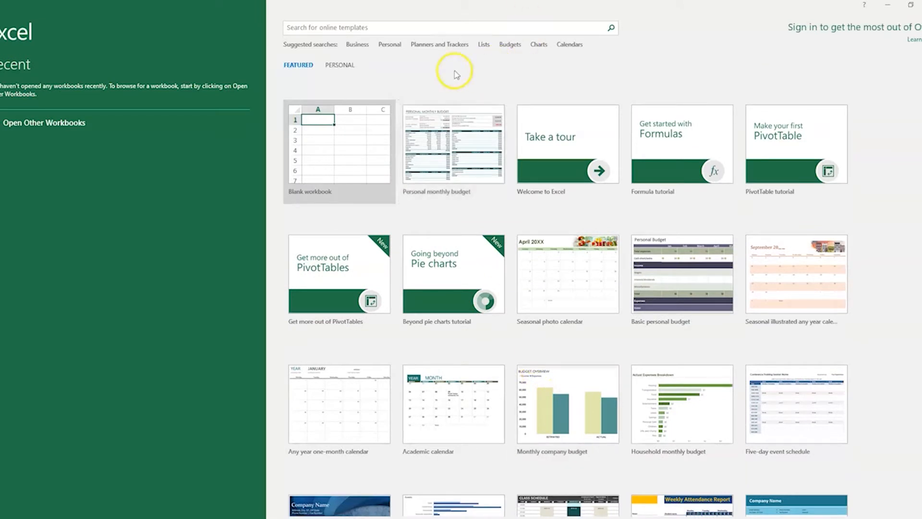
pyautogui.click(508, 45)
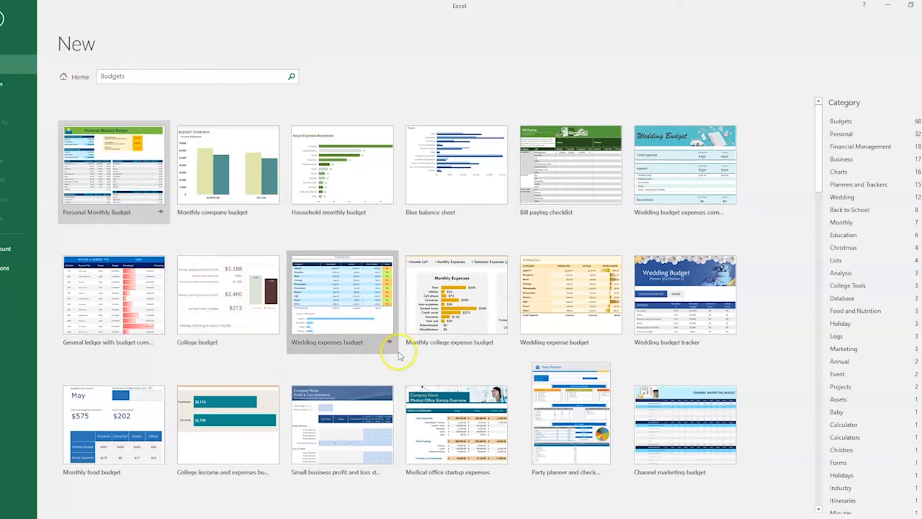
# Create a new workbook from the Family Budget Planner template in the budget templates
pyautogui.scroll(-1, 446, 437)
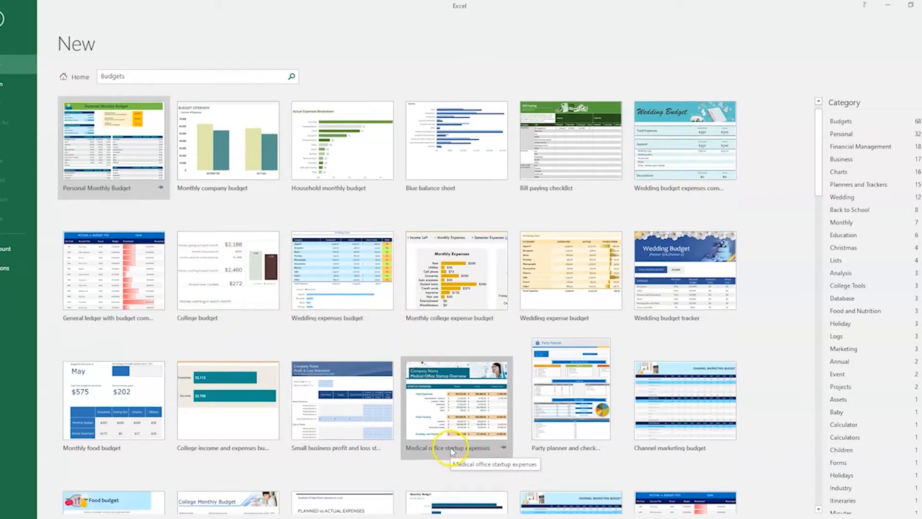
pyautogui.scroll(-1, 446, 437)
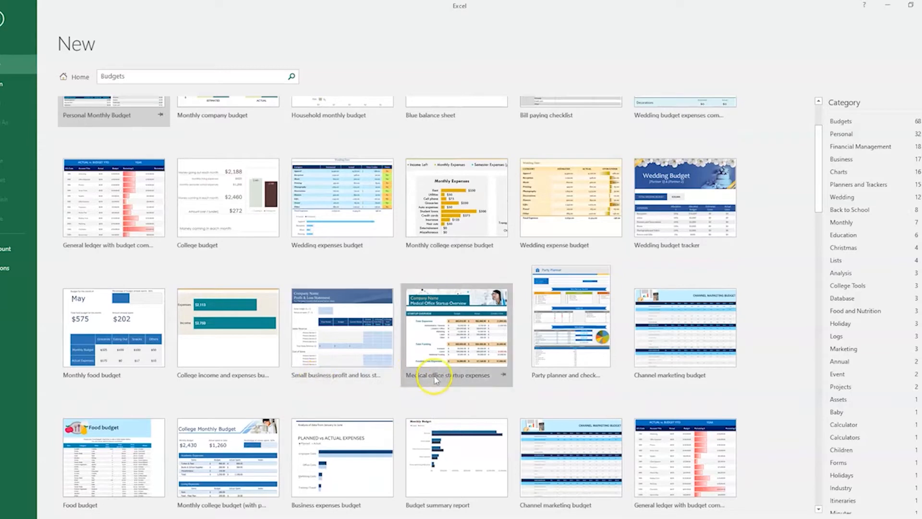
pyautogui.scroll(2, 423, 355)
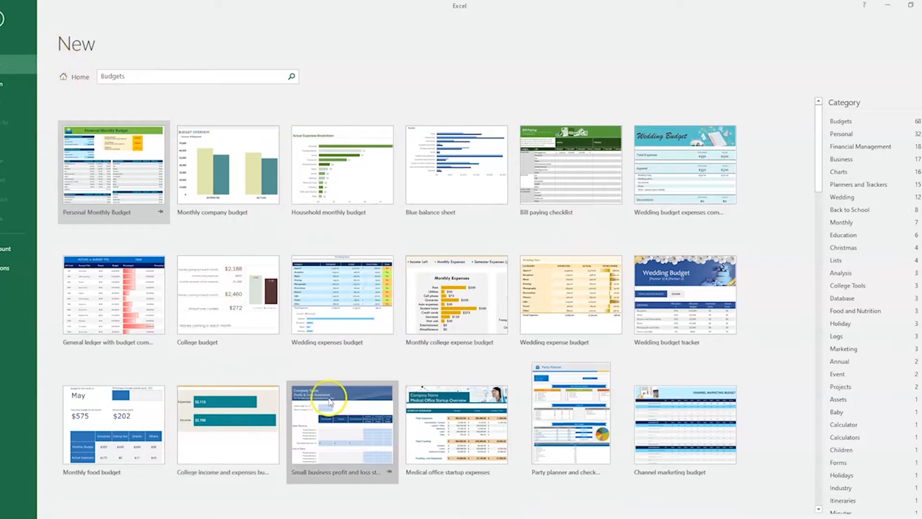
pyautogui.scroll(-5, 317, 346)
pyautogui.scroll(-6, 223, 329)
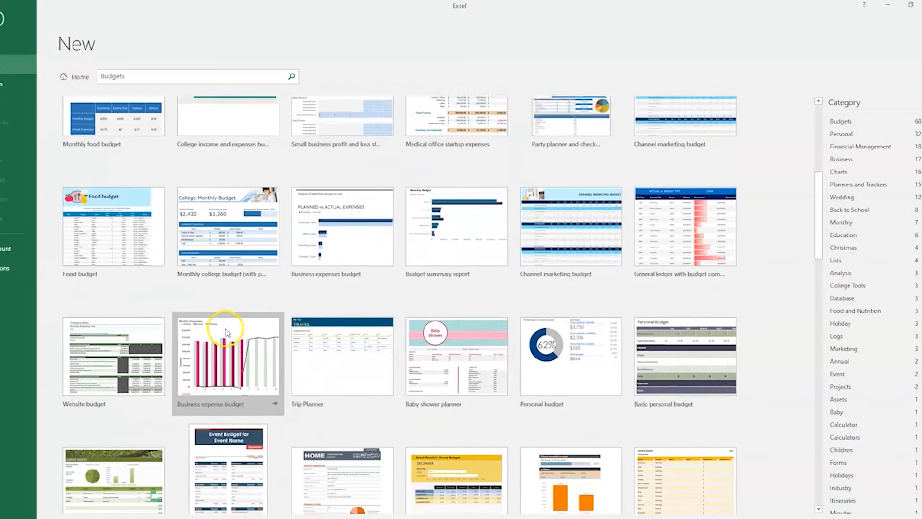
pyautogui.scroll(-3, 278, 382)
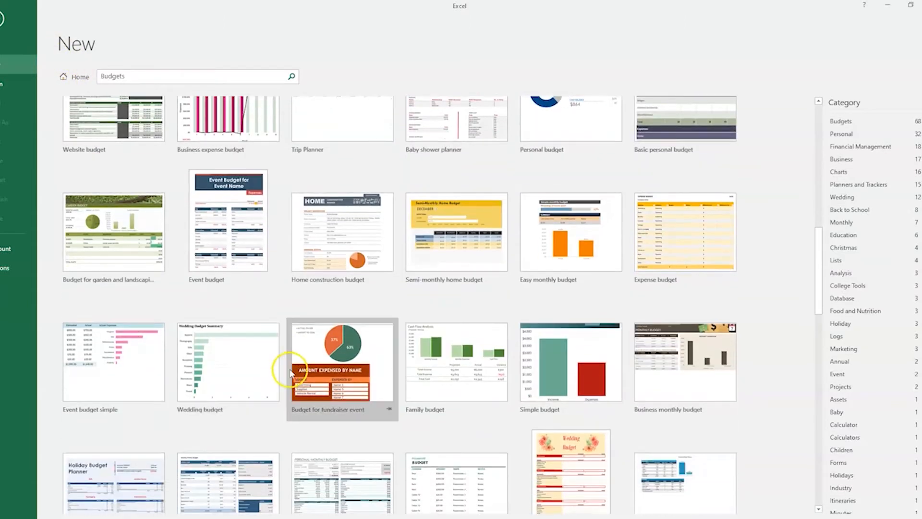
pyautogui.click(233, 428)
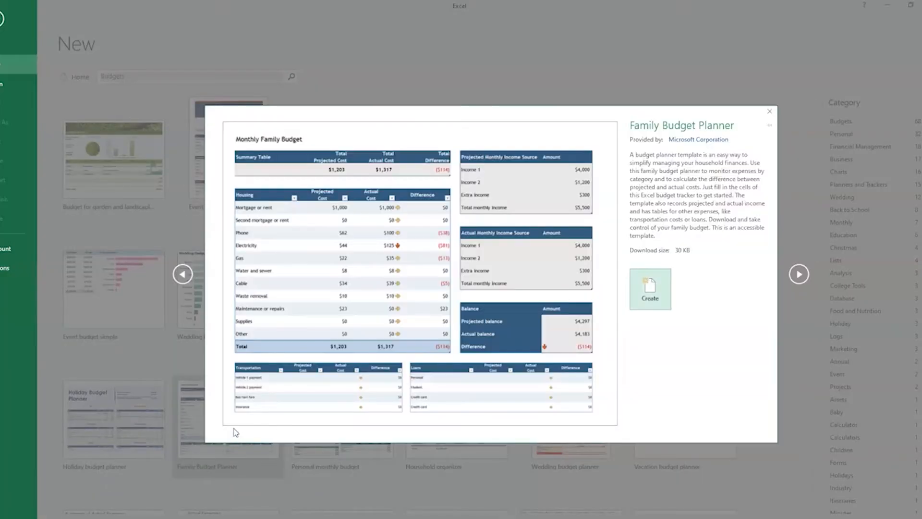
pyautogui.click(651, 288)
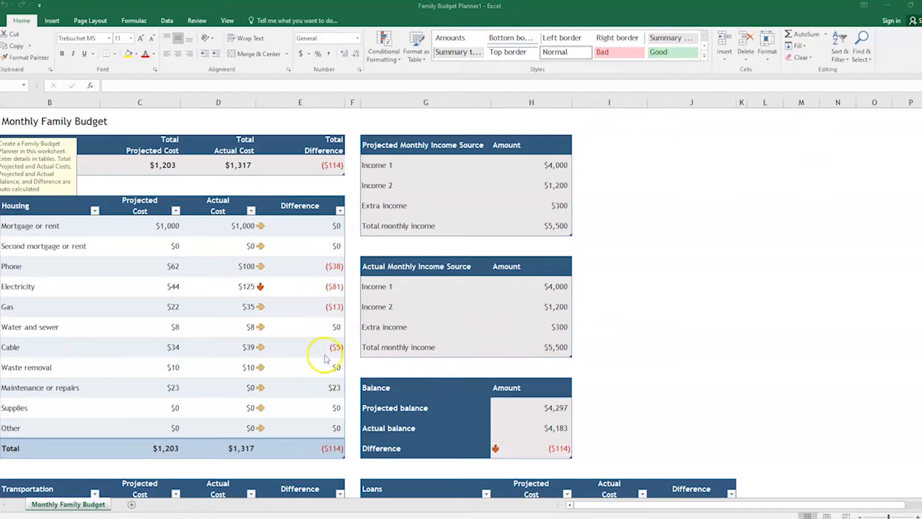
# Inspect the Summary Table's total projected cost and total difference cells to see their formulas
pyautogui.click(254, 245)
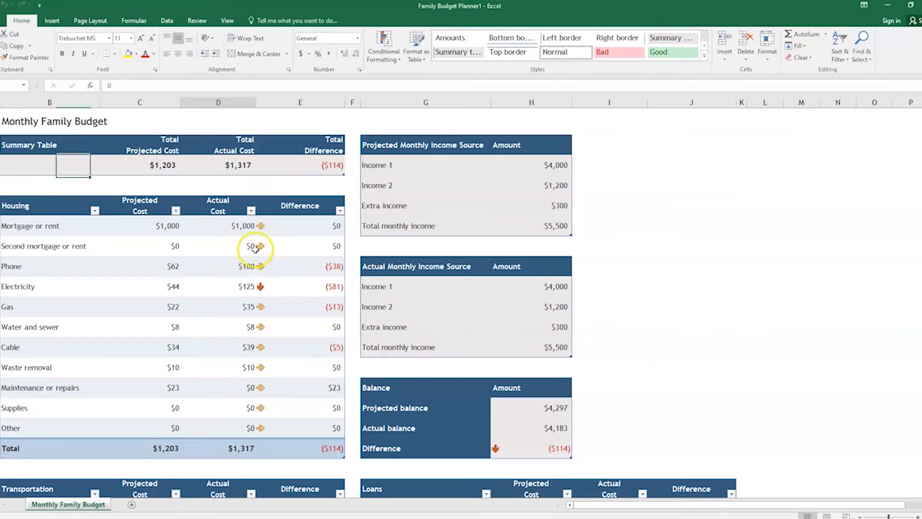
pyautogui.click(126, 167)
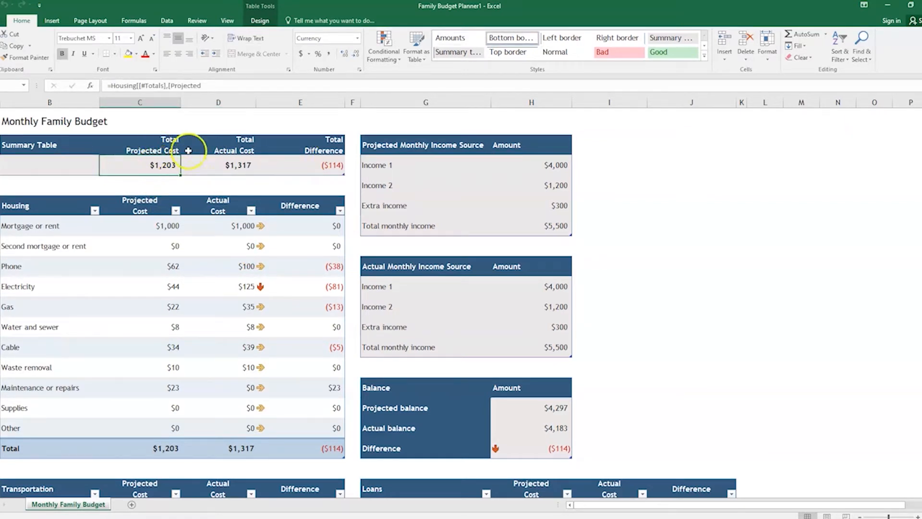
pyautogui.click(332, 167)
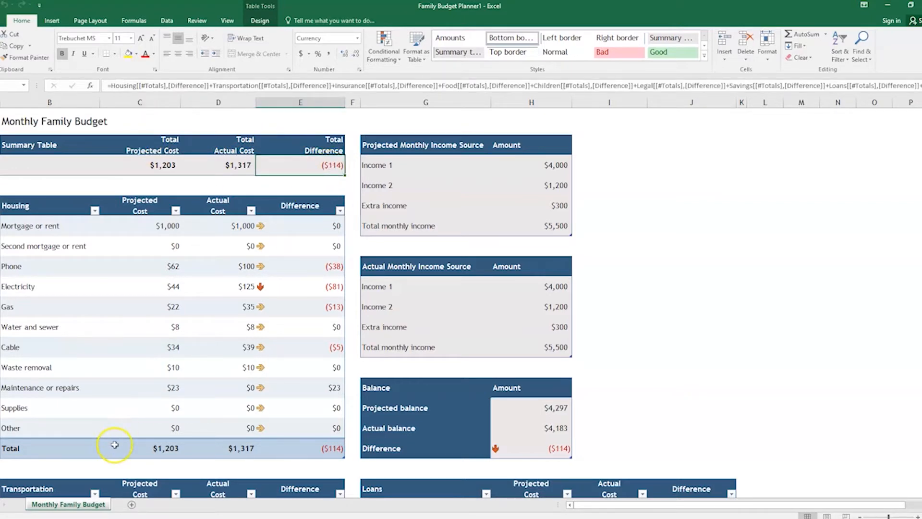
# Examine the expense category tables below the summary, including Housing, Transportation, Insurance, Loans and Entertainment
pyautogui.scroll(-1, 62, 294)
pyautogui.scroll(1, 24, 226)
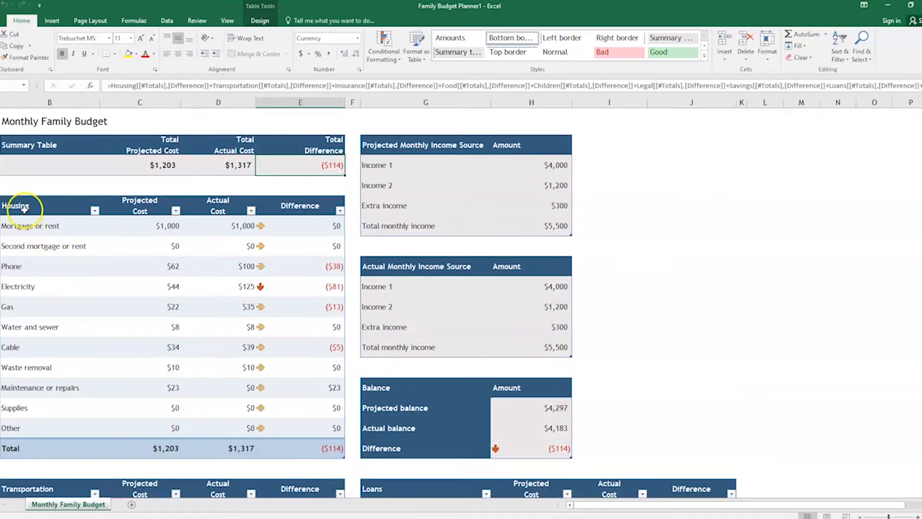
pyautogui.scroll(-3, 26, 208)
pyautogui.scroll(-2, 406, 296)
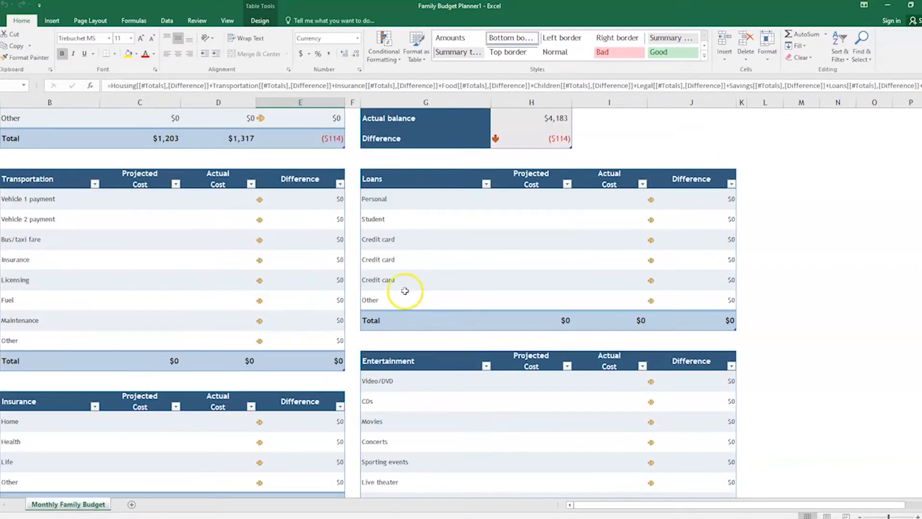
pyautogui.scroll(3, 467, 302)
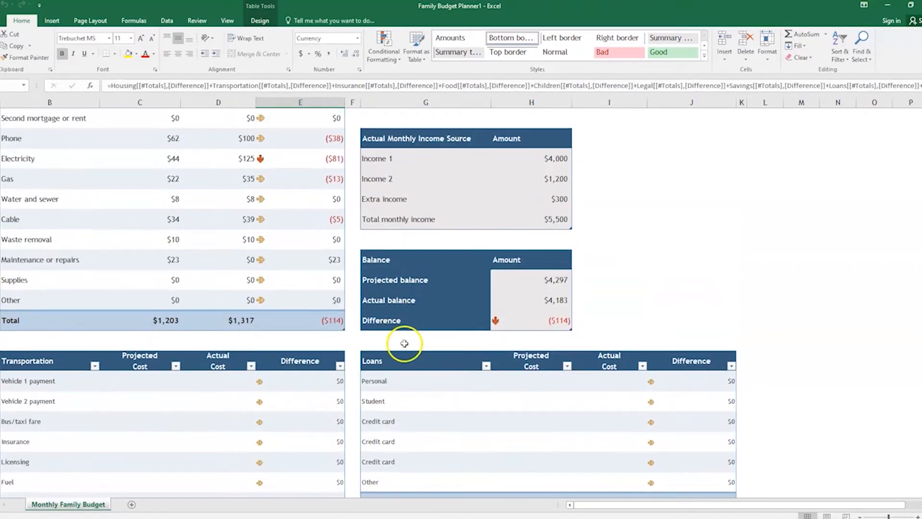
pyautogui.scroll(1, 404, 342)
pyautogui.scroll(1, 408, 345)
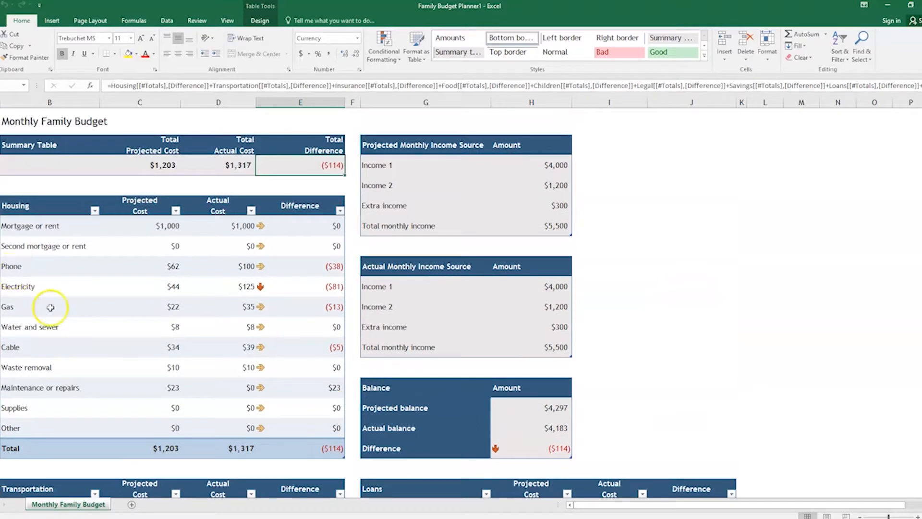
pyautogui.scroll(-3, 51, 307)
pyautogui.scroll(-2, 158, 305)
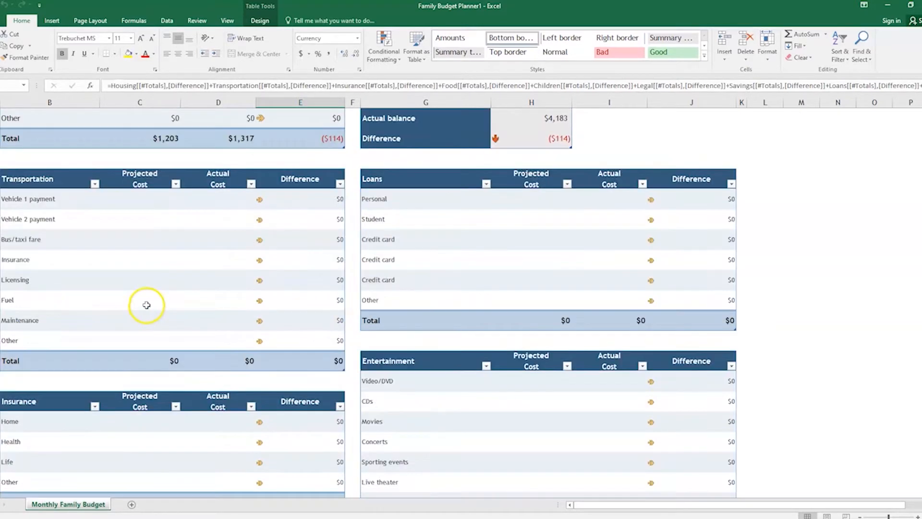
pyautogui.scroll(-3, 147, 305)
pyautogui.scroll(2, 350, 335)
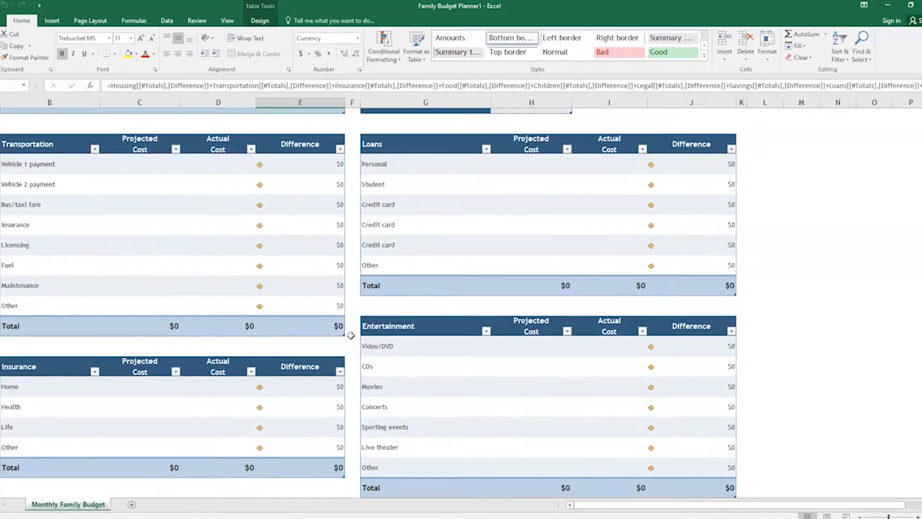
# Try deleting the entire Loans table, including its header and total row, and undo the deletion
pyautogui.scroll(2, 379, 269)
pyautogui.moveTo(417, 250); pyautogui.dragTo(732, 387)
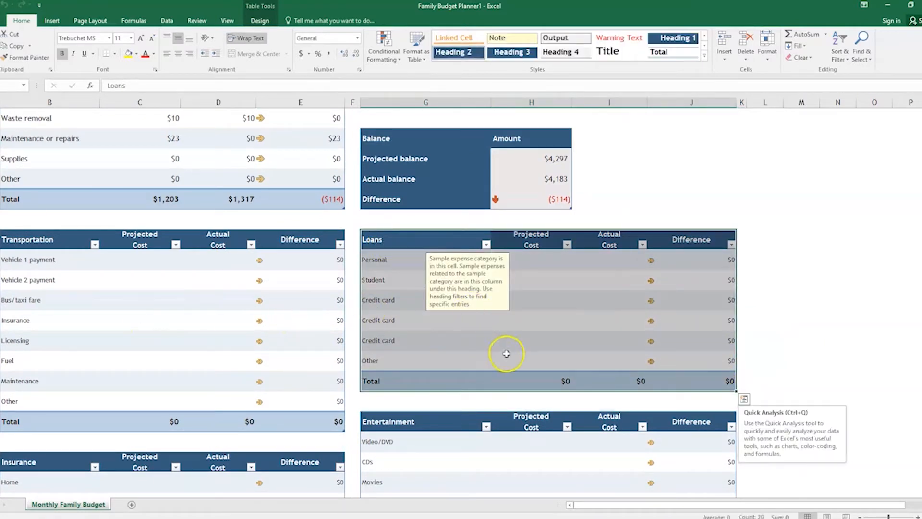
pyautogui.press('Delete')
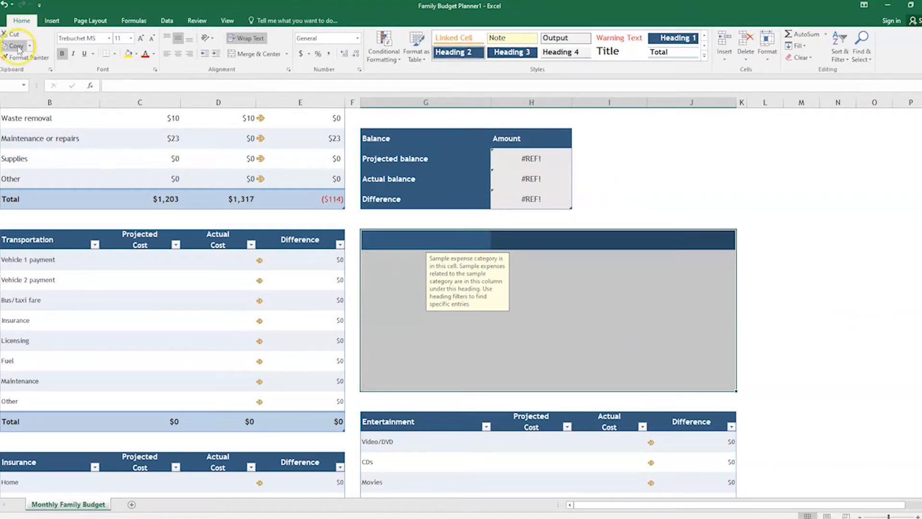
pyautogui.click(7, 5)
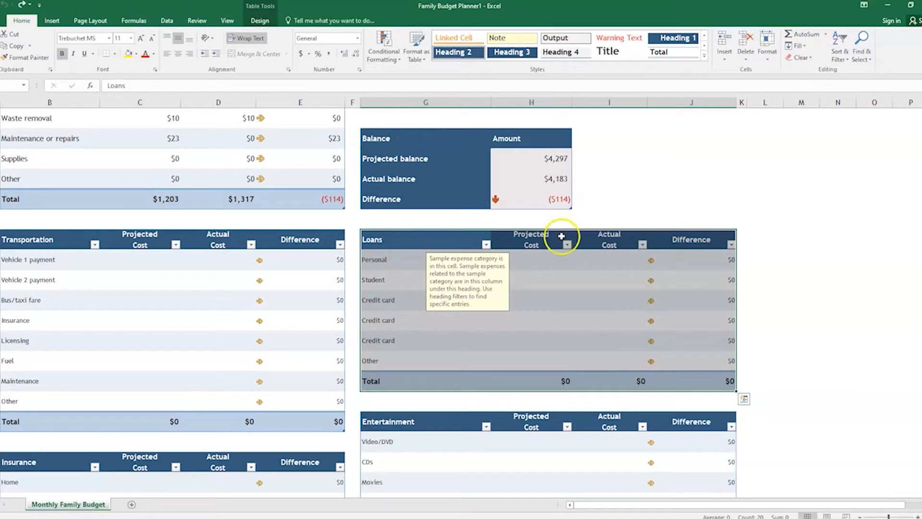
# Inspect the projected balance formula in the Balance table and review the remaining expense category tables
pyautogui.scroll(2, 535, 252)
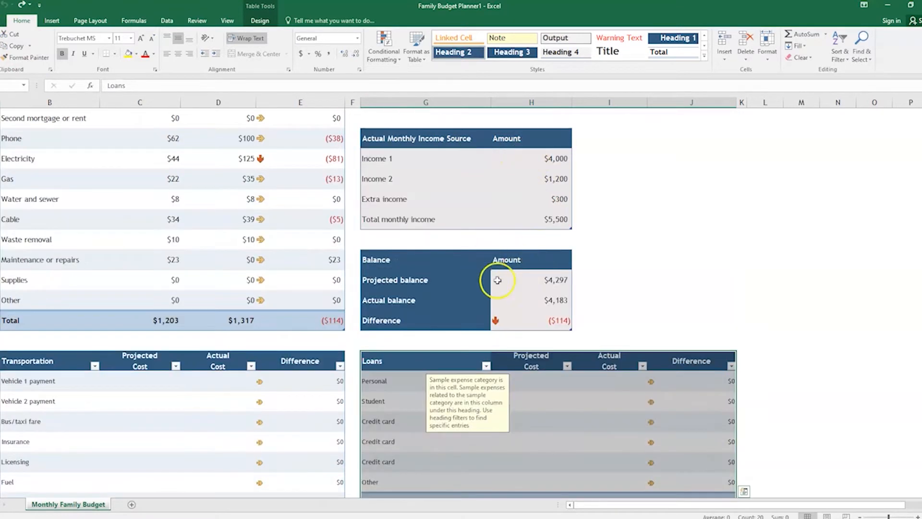
pyautogui.click(533, 283)
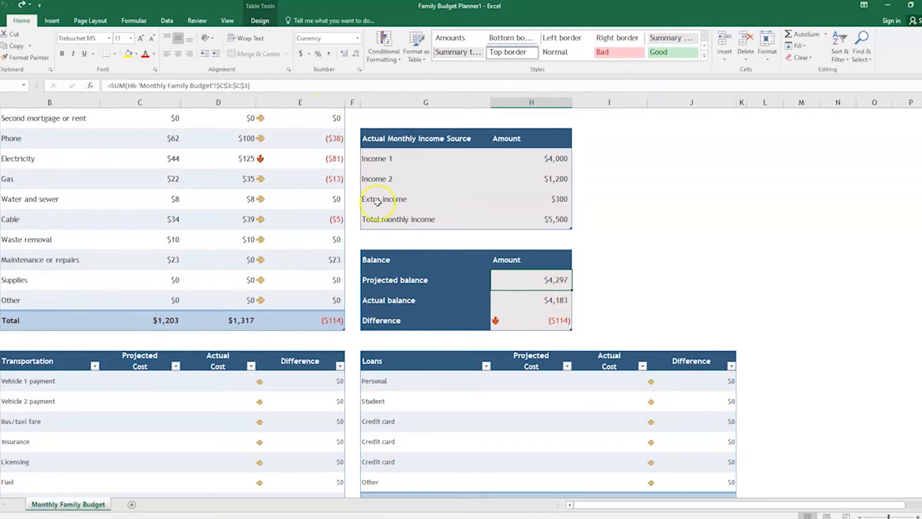
pyautogui.scroll(-9, 537, 295)
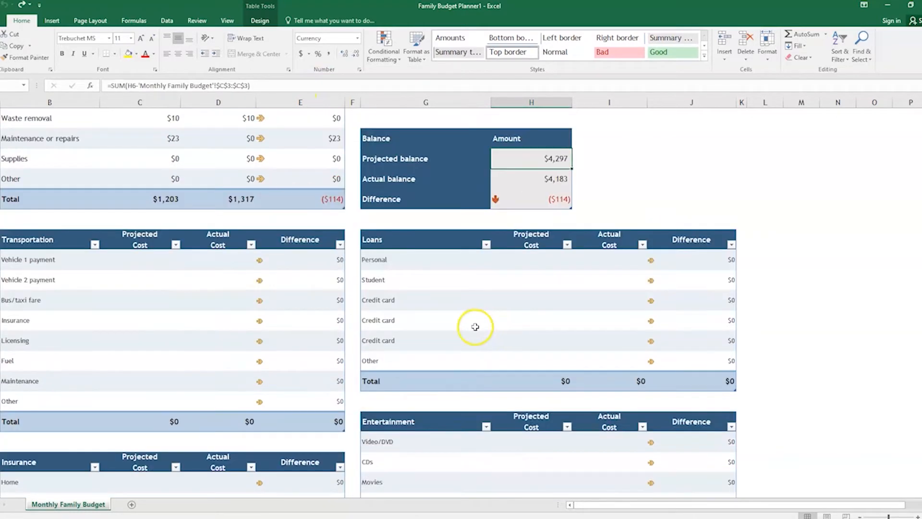
pyautogui.scroll(-2, 304, 295)
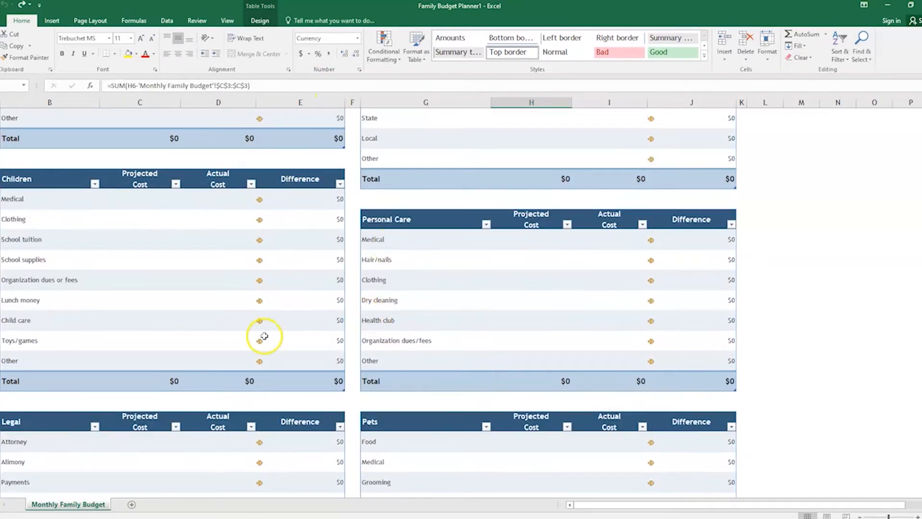
pyautogui.scroll(-7, 264, 336)
pyautogui.scroll(5, 264, 342)
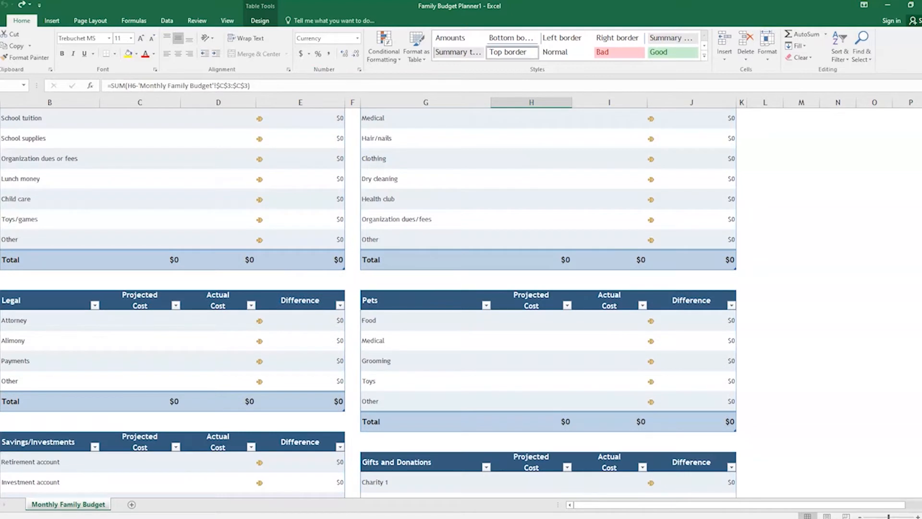
pyautogui.scroll(10, 212, 354)
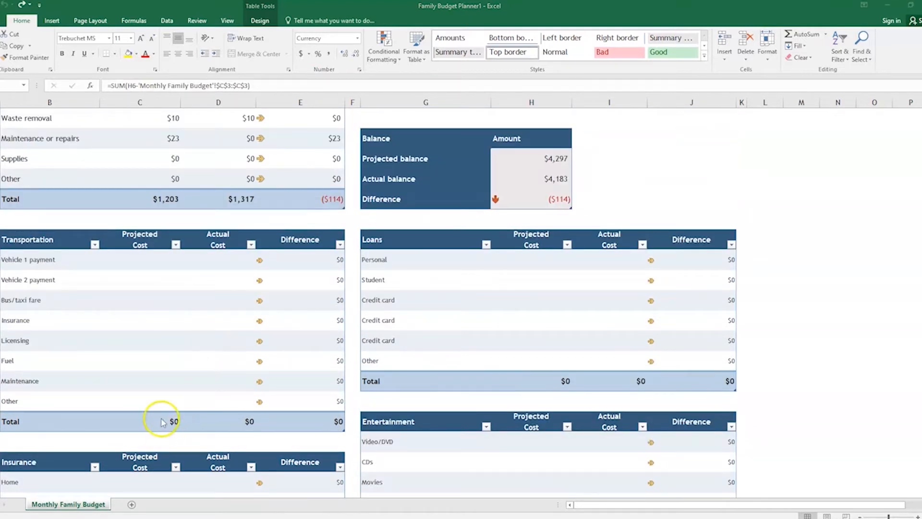
pyautogui.click(136, 264)
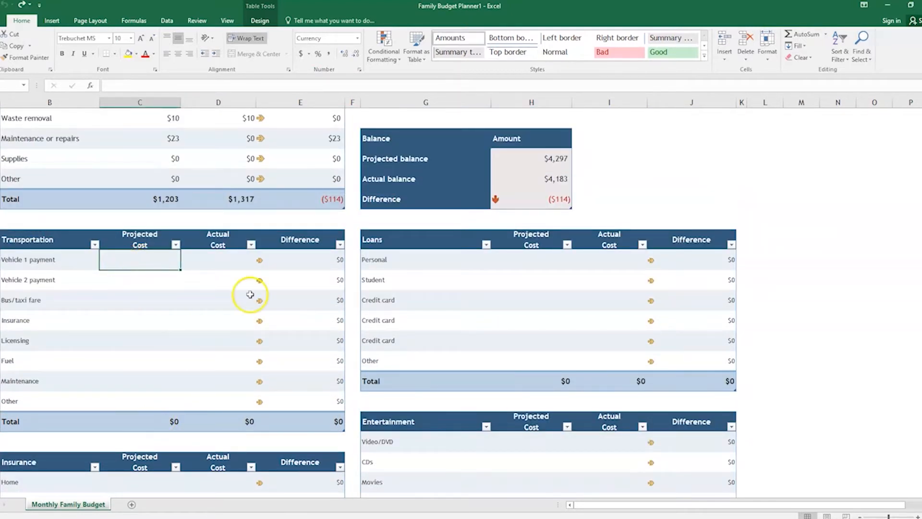
# Set the projected cost of Mortgage or rent in the Housing table to 900 and check that row's difference
pyautogui.scroll(4, 270, 354)
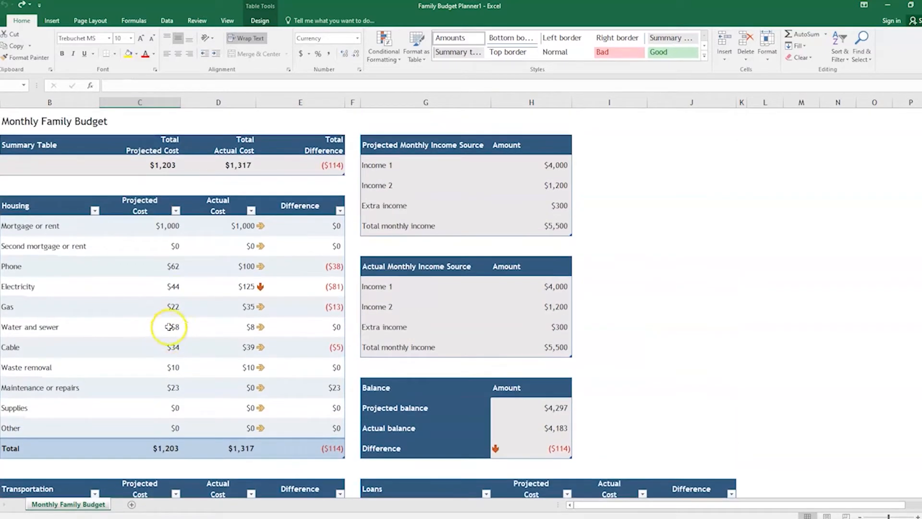
pyautogui.click(166, 225)
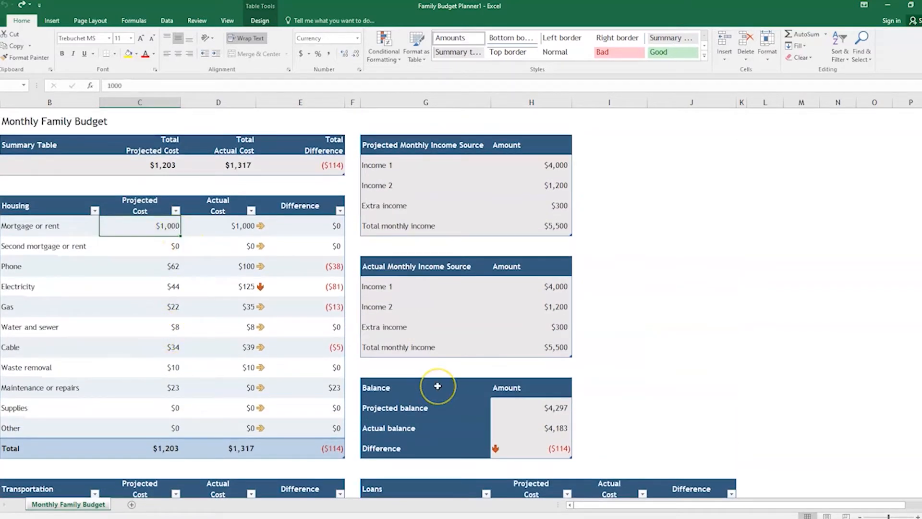
pyautogui.write('9')
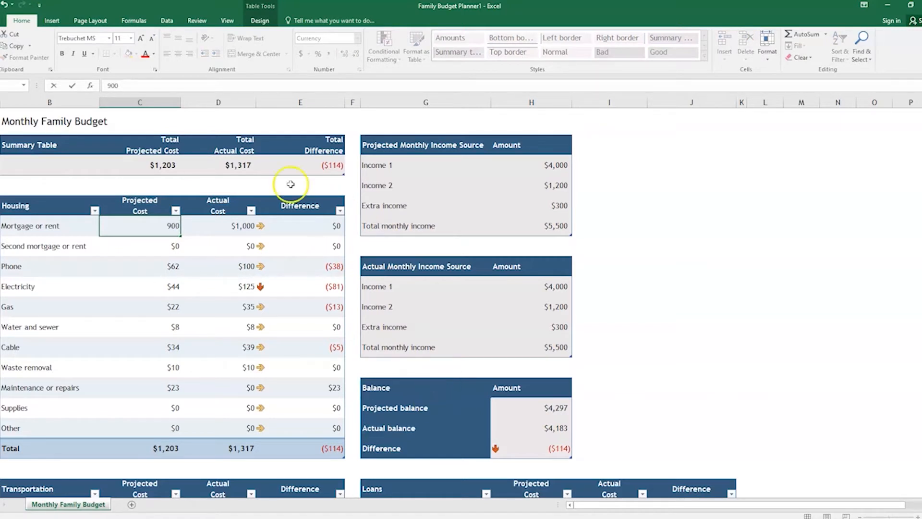
pyautogui.write('00')
pyautogui.click(240, 243)
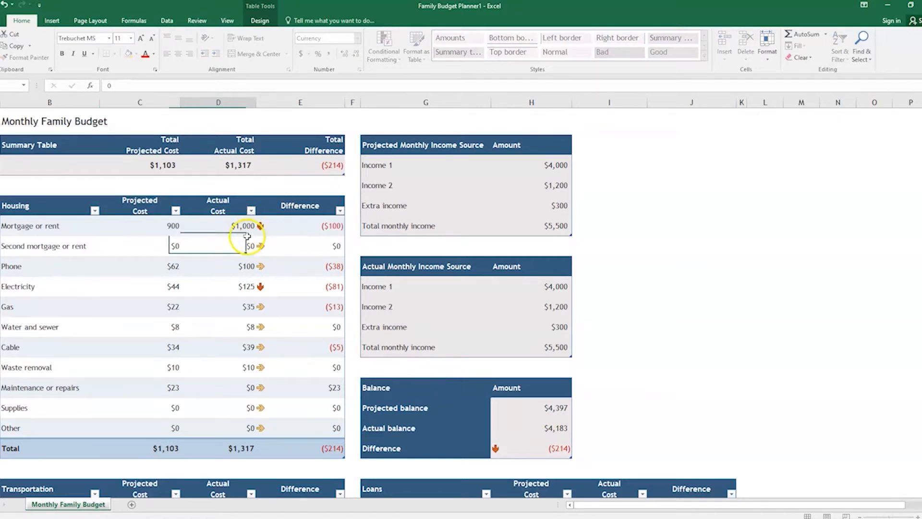
pyautogui.click(335, 227)
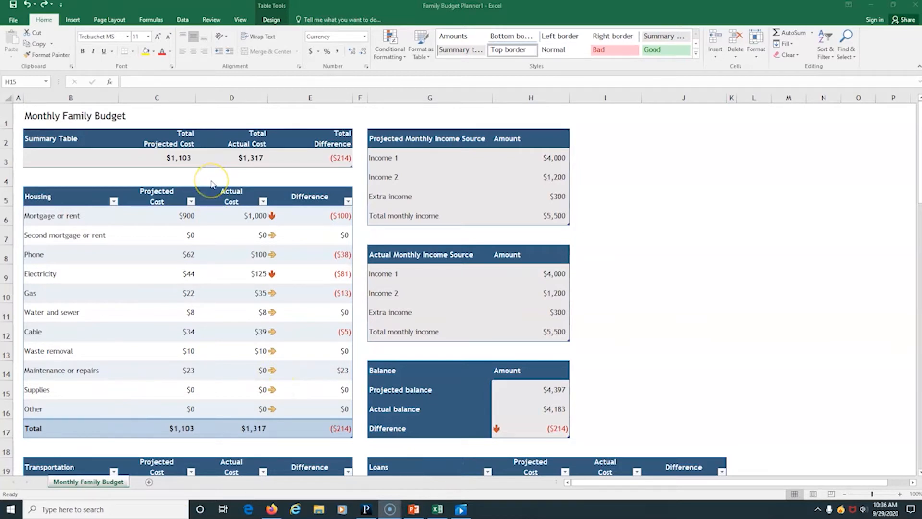
# Create a new blank workbook for building a budget from scratch
pyautogui.click(12, 22)
pyautogui.click(19, 21)
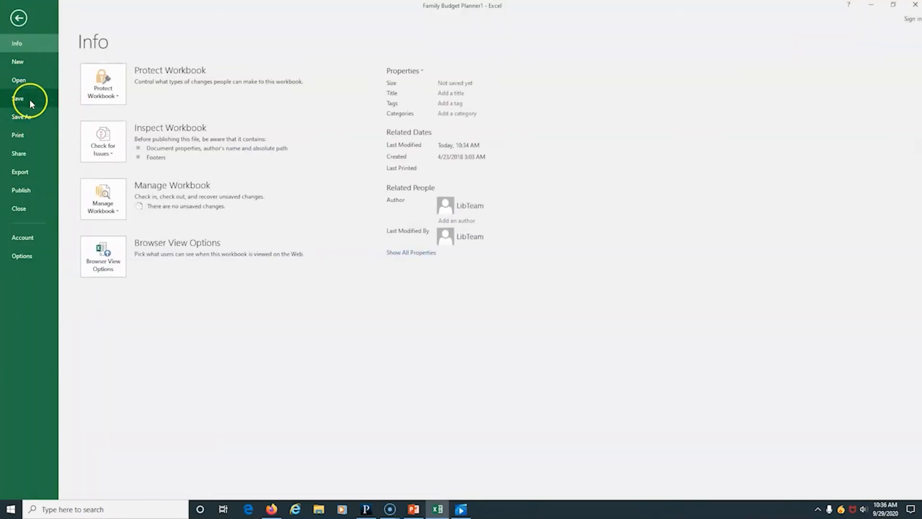
pyautogui.click(19, 61)
pyautogui.click(127, 196)
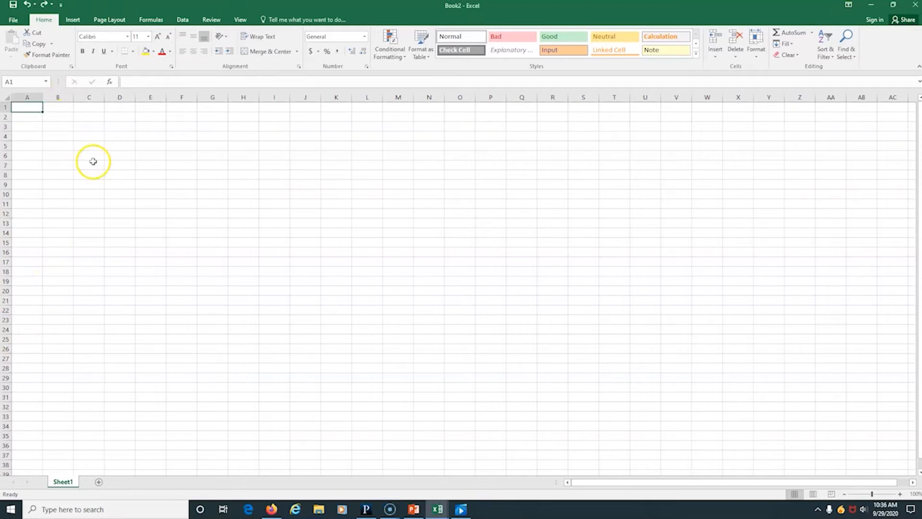
pyautogui.click(147, 250)
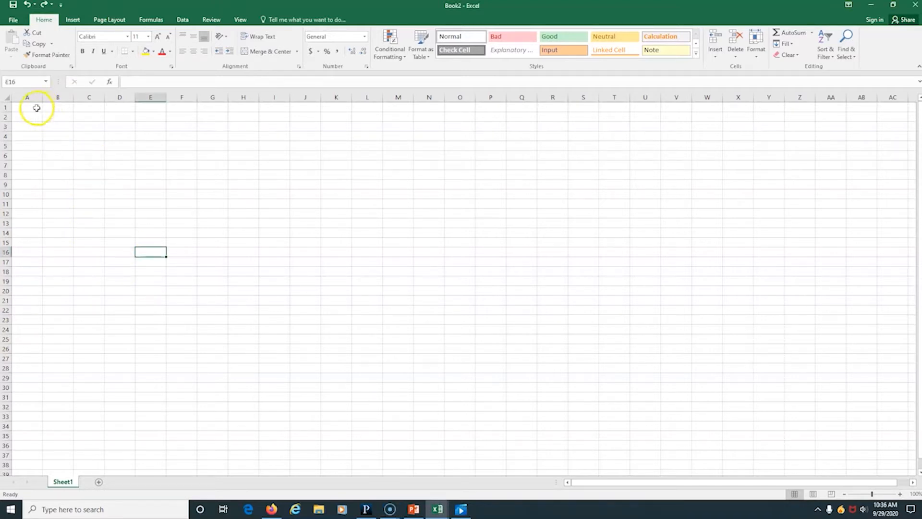
pyautogui.moveTo(37, 108); pyautogui.dragTo(78, 130)
pyautogui.click(123, 166)
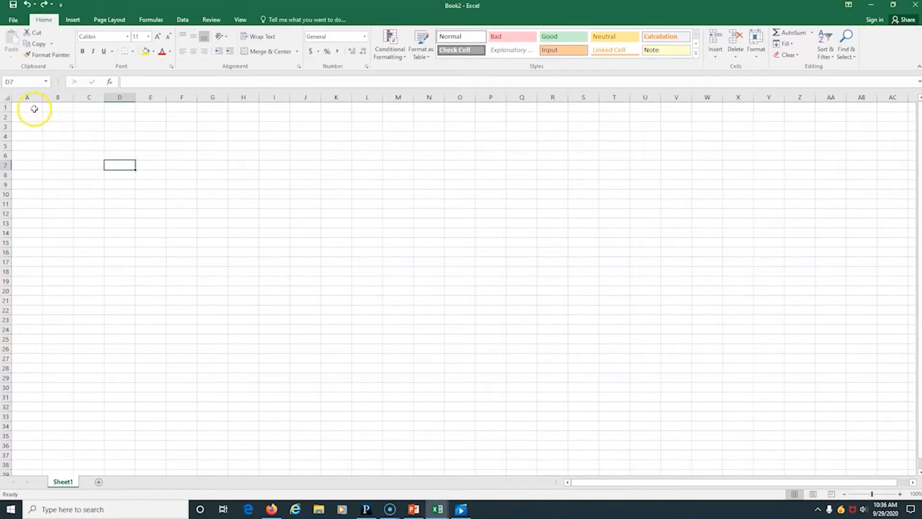
# Merge and center cells A1 through R1 and enter the title Family Budget
pyautogui.moveTo(34, 109); pyautogui.dragTo(543, 108)
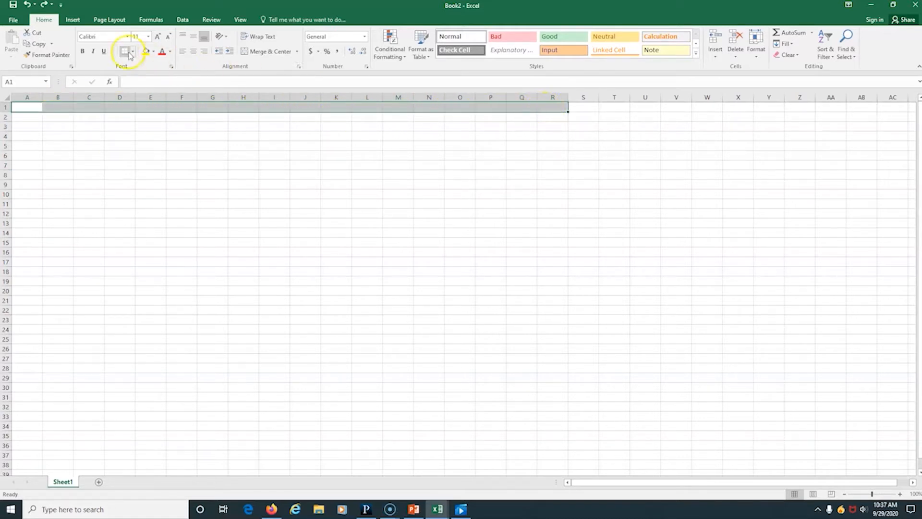
pyautogui.click(267, 52)
pyautogui.doubleClick(271, 111)
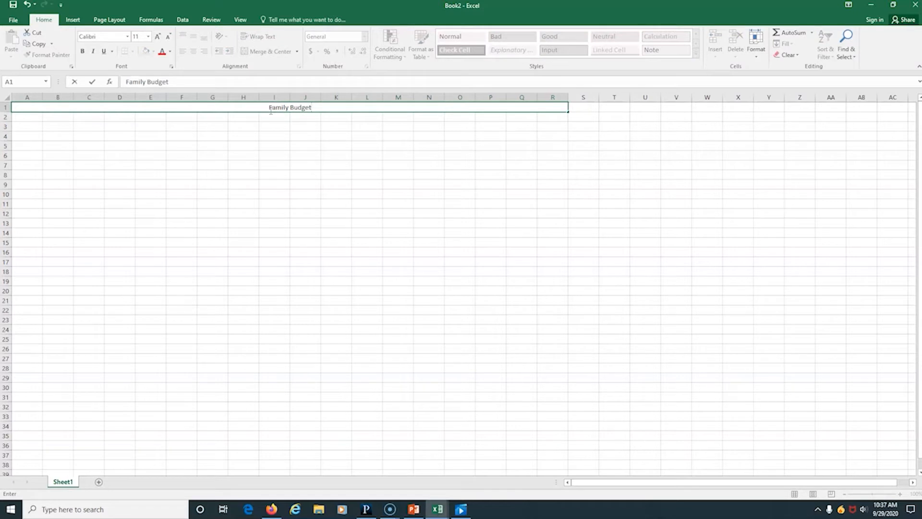
pyautogui.click(314, 166)
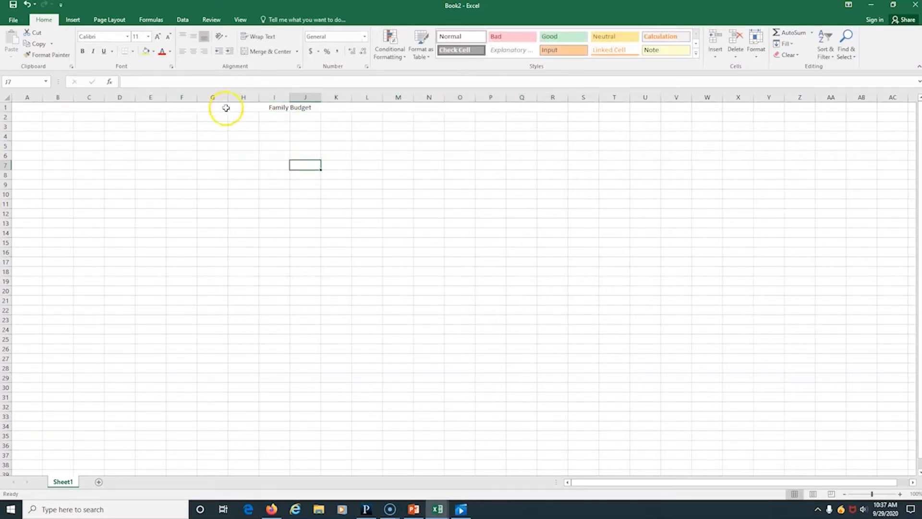
# Format the Family Budget title as bold, size 16, with a light gold fill
pyautogui.click(224, 108)
pyautogui.click(149, 36)
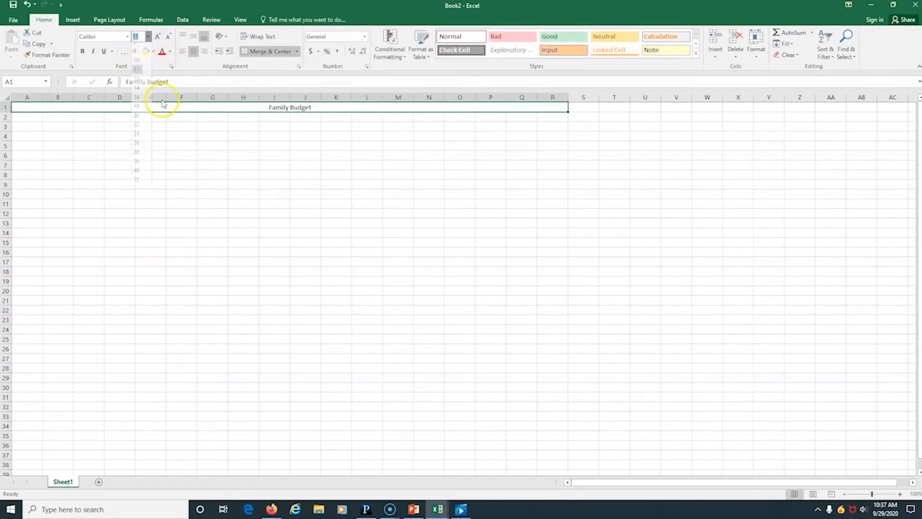
pyautogui.click(138, 103)
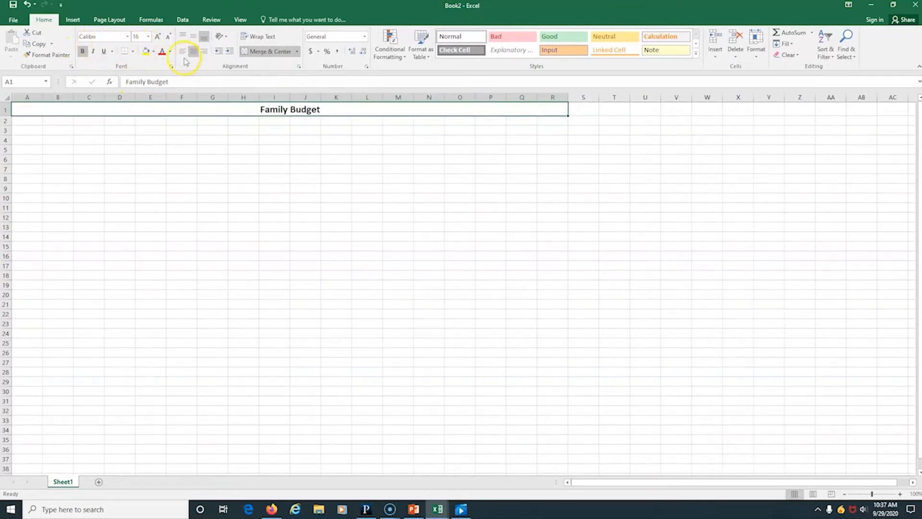
pyautogui.click(170, 51)
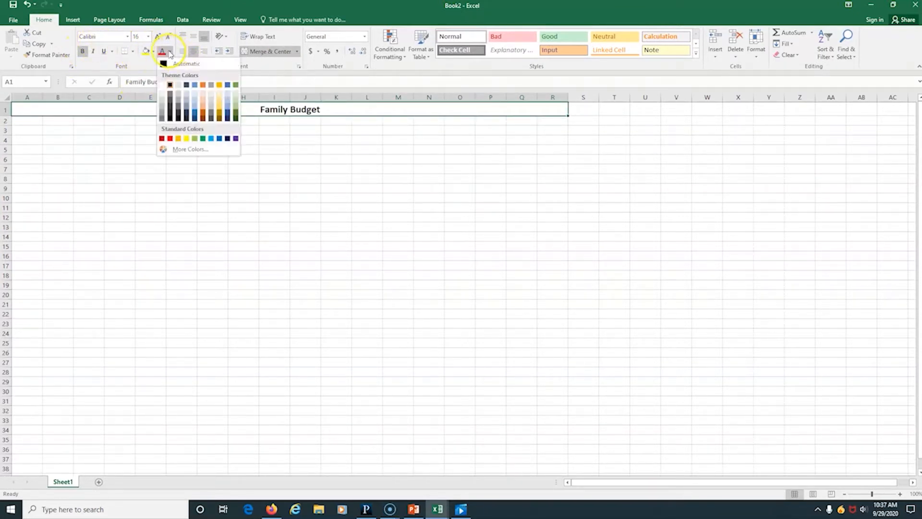
pyautogui.click(153, 51)
pyautogui.click(153, 50)
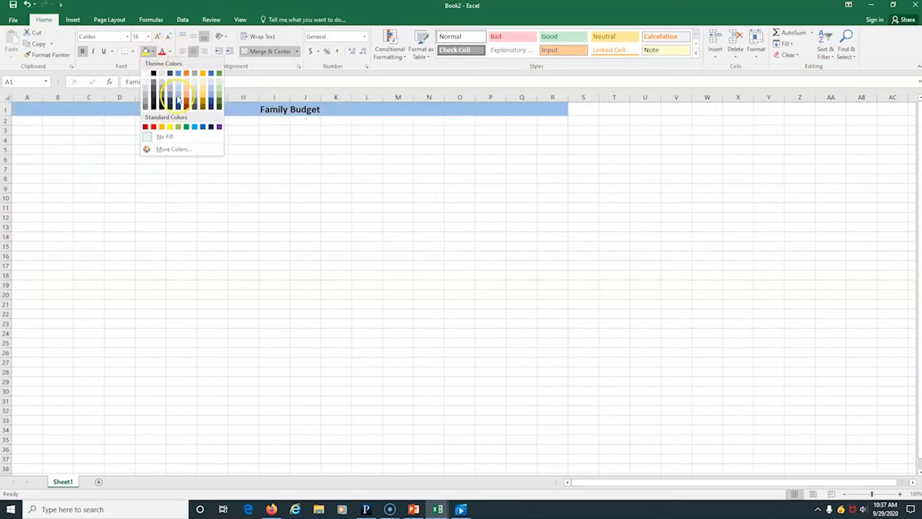
pyautogui.click(203, 90)
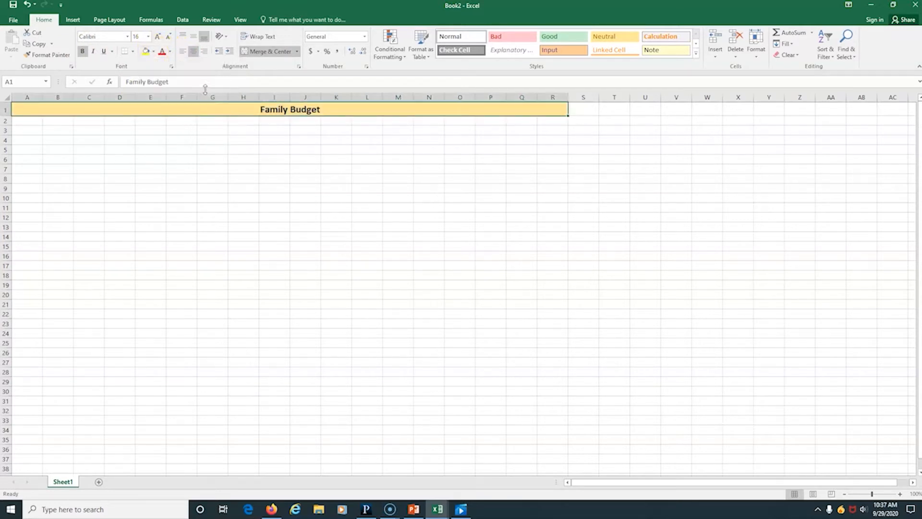
pyautogui.click(356, 178)
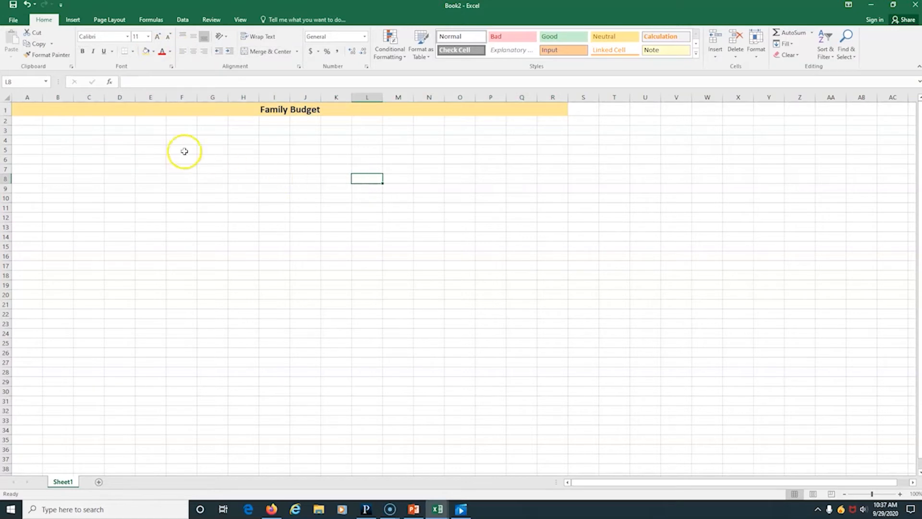
# Fill cells B3 through E3 with the same light gold, merge and center them, and enter the heading Projected Monthly Income
pyautogui.click(51, 149)
pyautogui.click(63, 132)
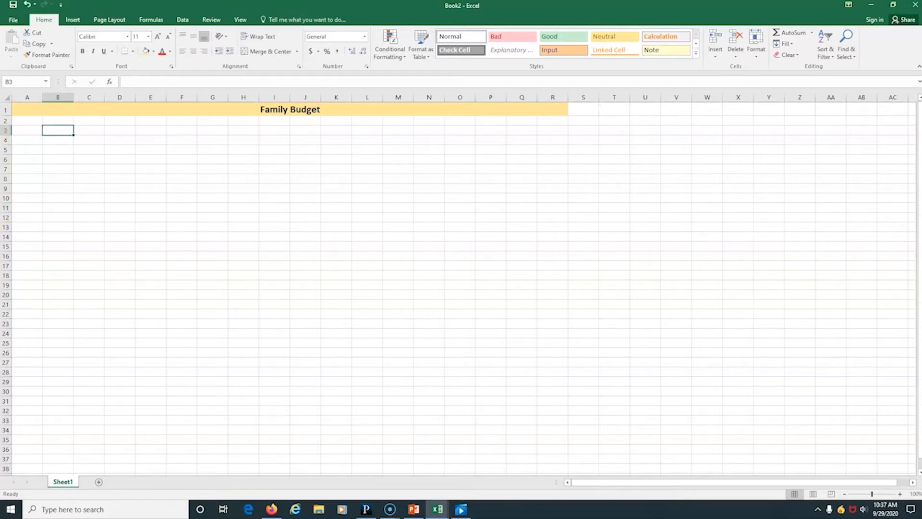
pyautogui.moveTo(48, 130); pyautogui.dragTo(144, 132)
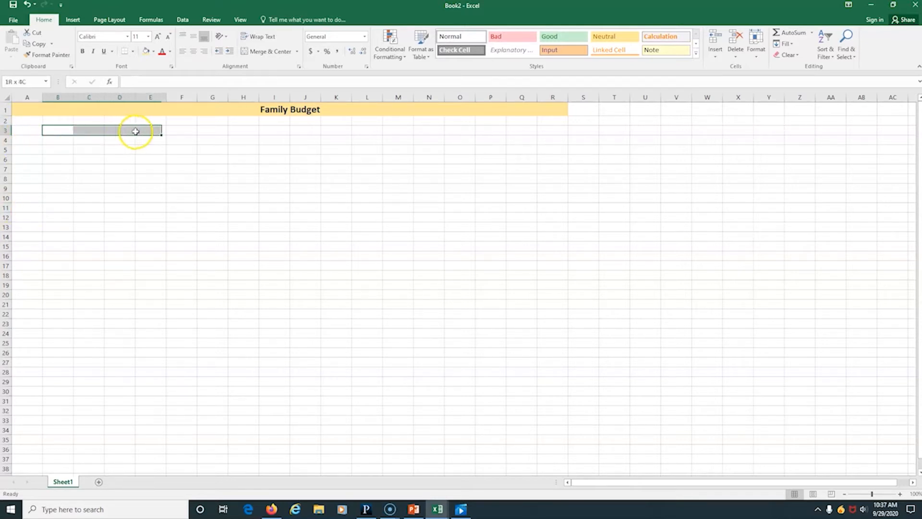
pyautogui.click(147, 51)
pyautogui.click(262, 51)
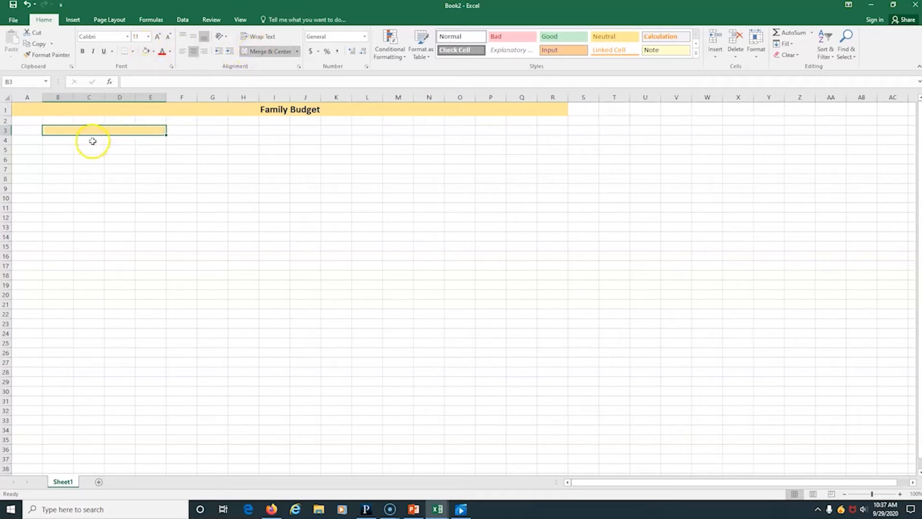
pyautogui.write('Project')
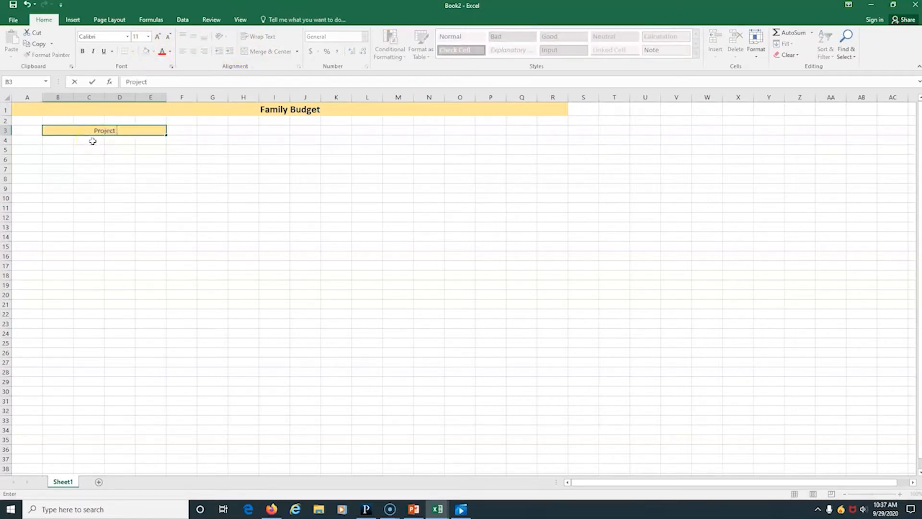
pyautogui.write('ed Monthly Income')
pyautogui.click(77, 149)
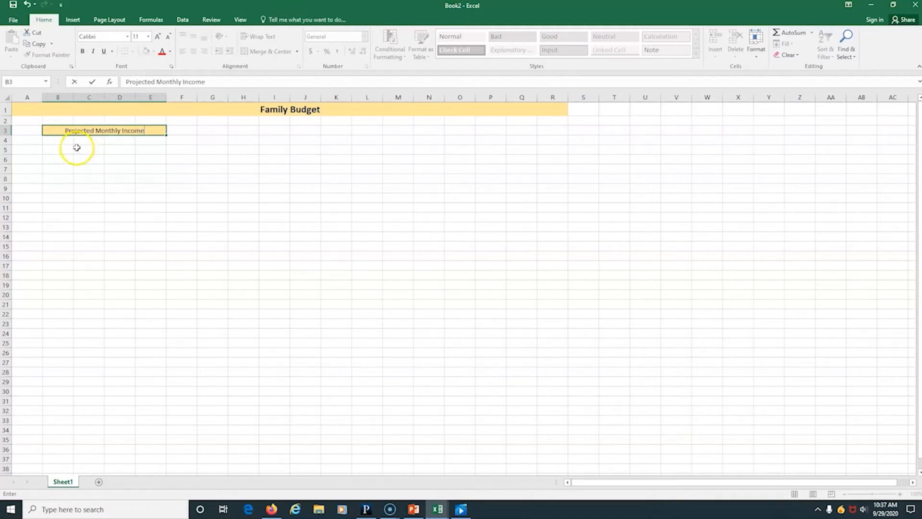
# Enter the row labels Income 1, Income 2 and Total in B4 through B6 under Projected Monthly Income
pyautogui.click(60, 142)
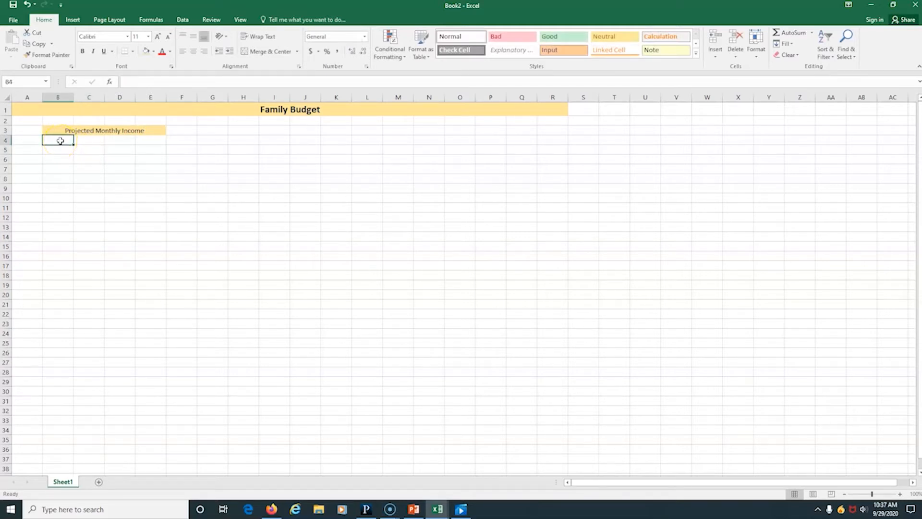
pyautogui.write('I')
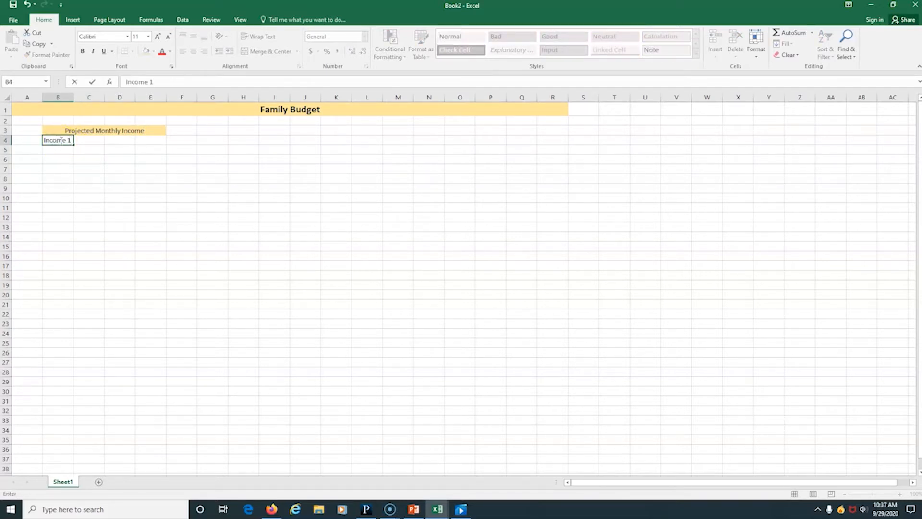
pyautogui.write('ncome 1')
pyautogui.click(52, 150)
pyautogui.write('Income')
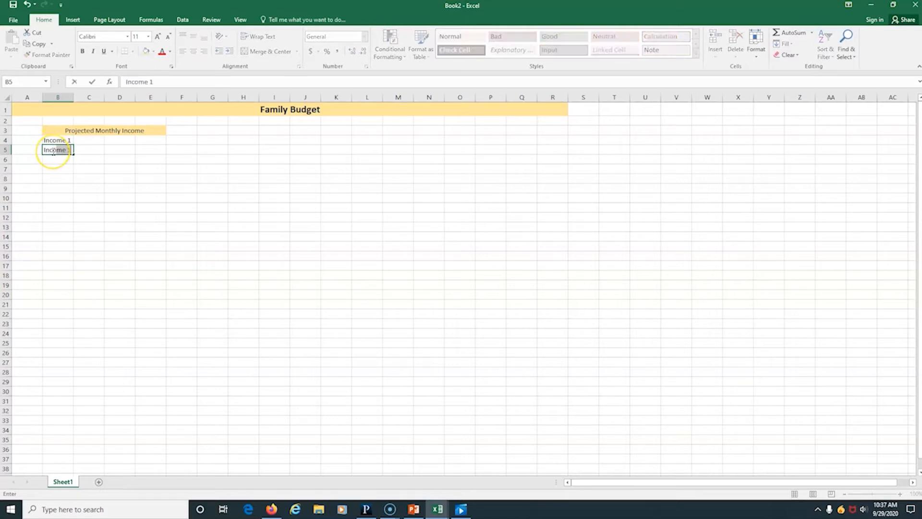
pyautogui.write(' 2')
pyautogui.press('Return')
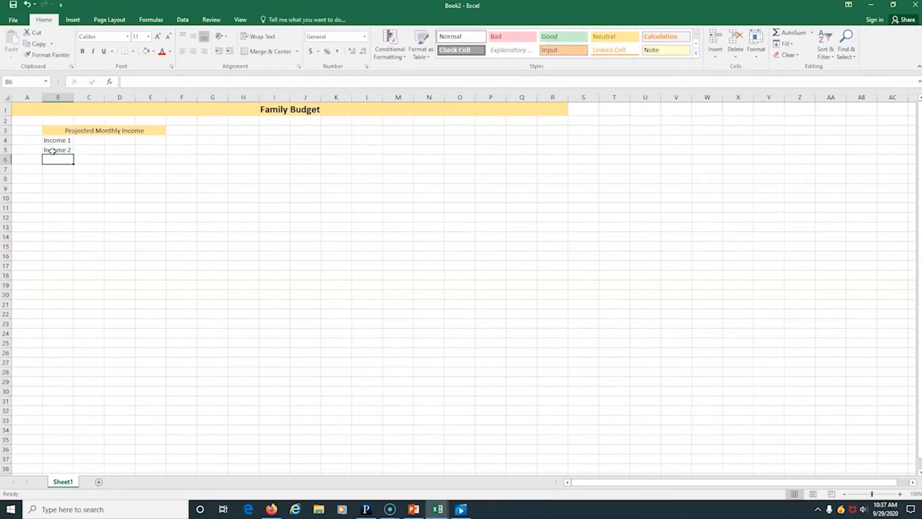
pyautogui.write('Tot')
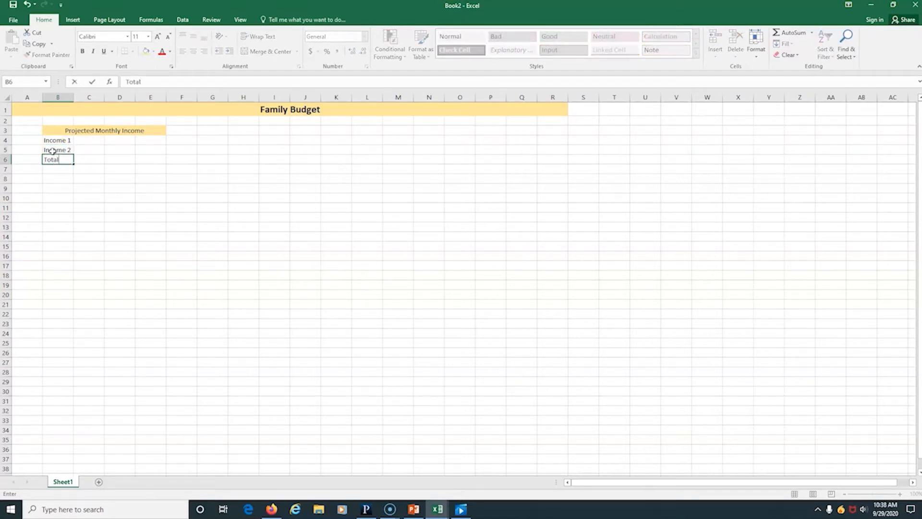
pyautogui.write('al')
pyautogui.click(139, 263)
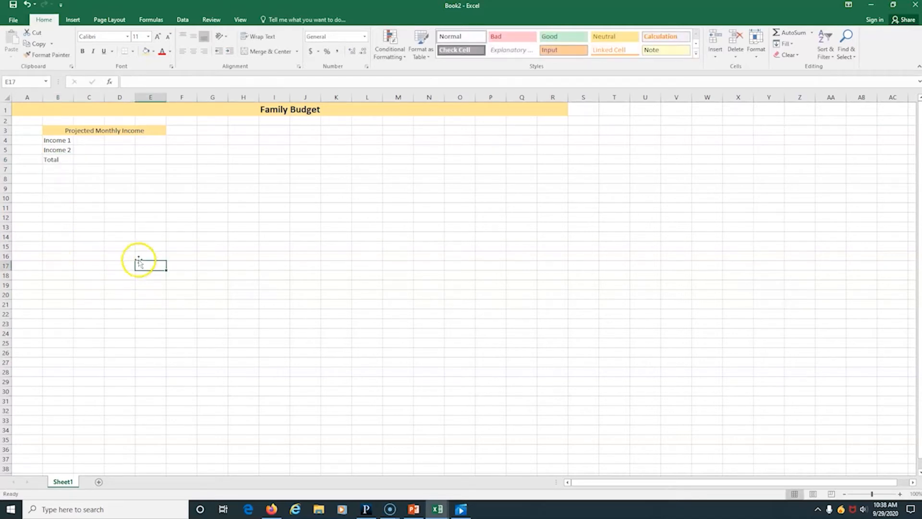
# Fill cells B7 through E7 with the same light gold, merge and center them, and enter the heading Actual Monthly Income
pyautogui.click(53, 171)
pyautogui.moveTo(53, 171); pyautogui.dragTo(140, 171)
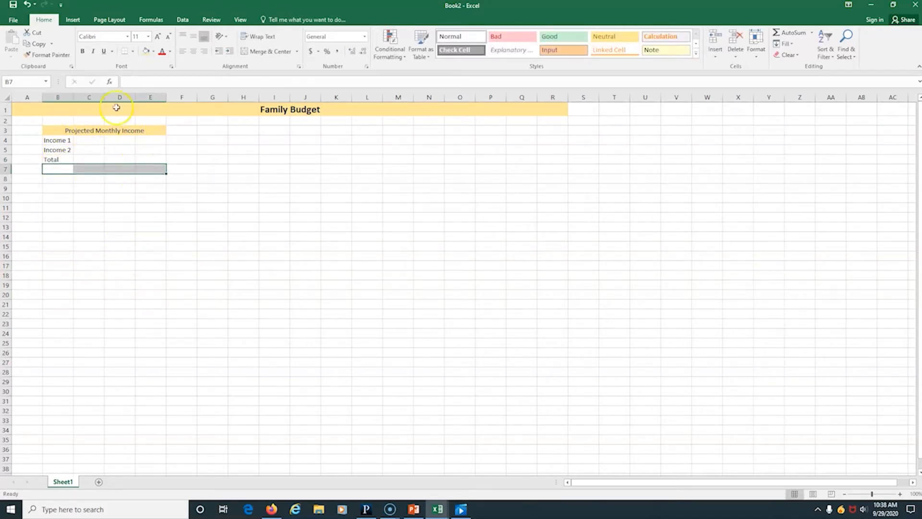
pyautogui.click(147, 52)
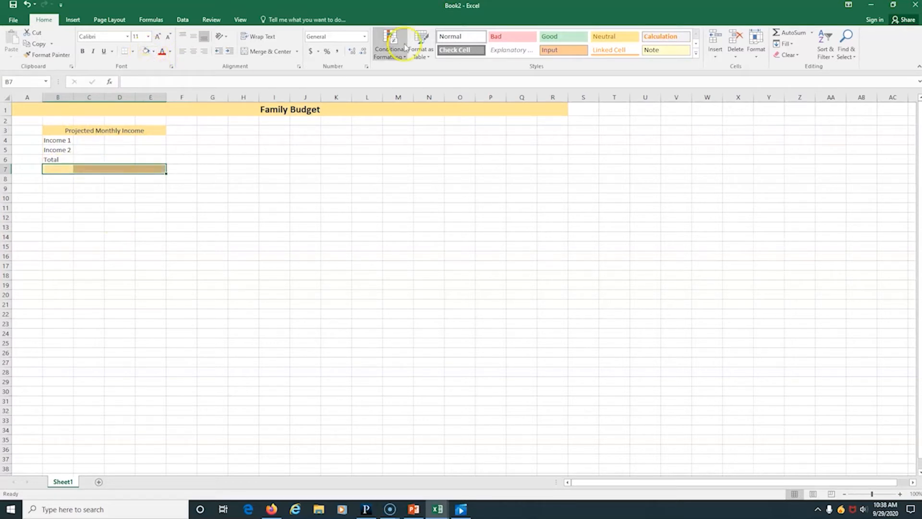
pyautogui.click(265, 51)
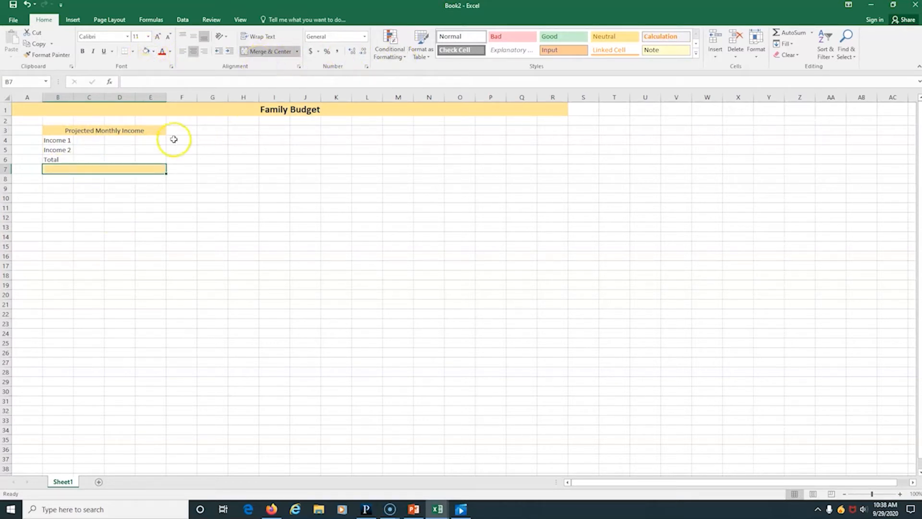
pyautogui.write('Ac')
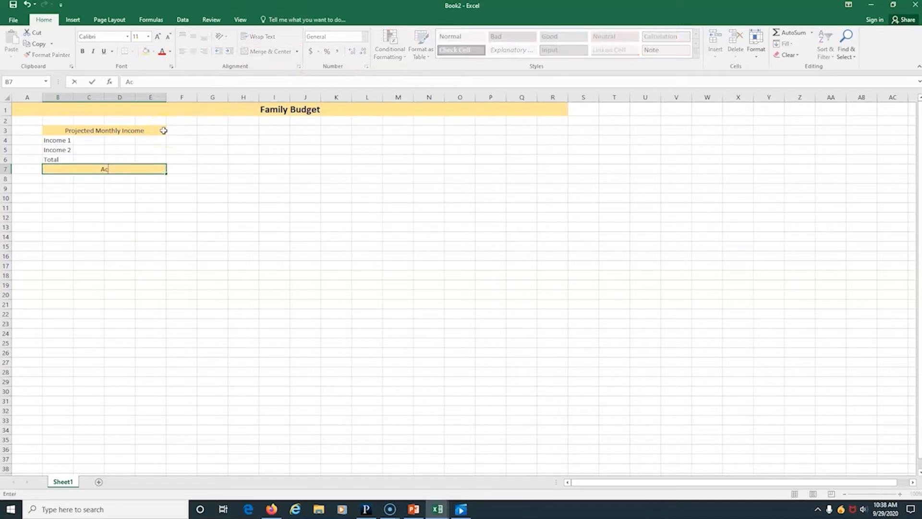
pyautogui.write('tual Monthly Income')
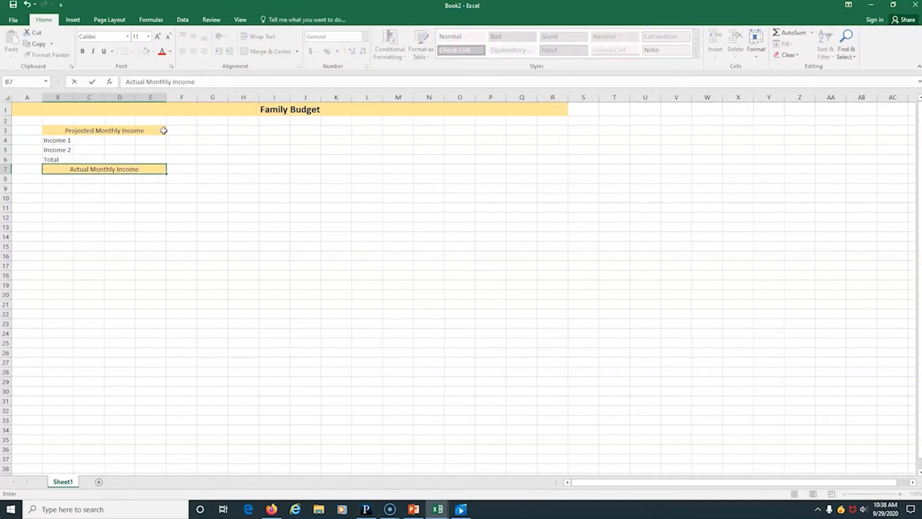
# Enter the row labels Income 1, Income 2 and Total in B8 through B10 under Actual Monthly Income
pyautogui.click(54, 177)
pyautogui.write('Income 1')
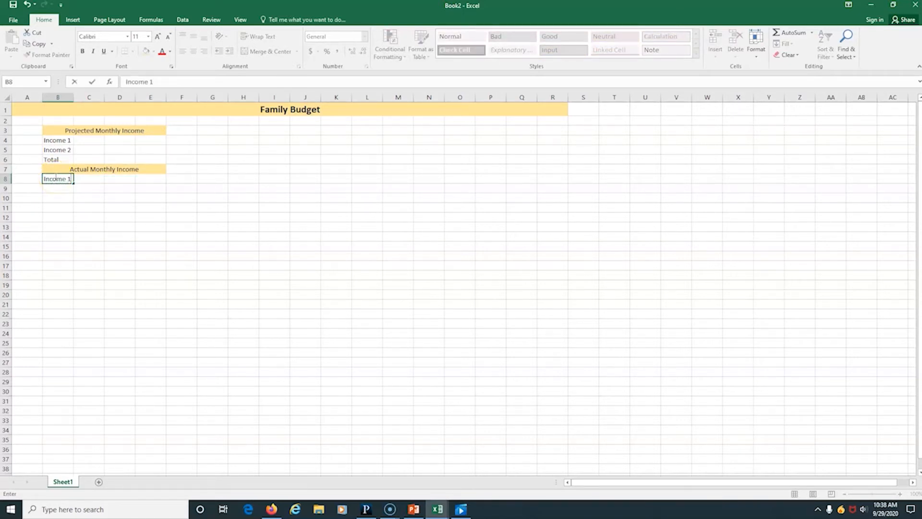
pyautogui.press('Return')
pyautogui.write('Inco')
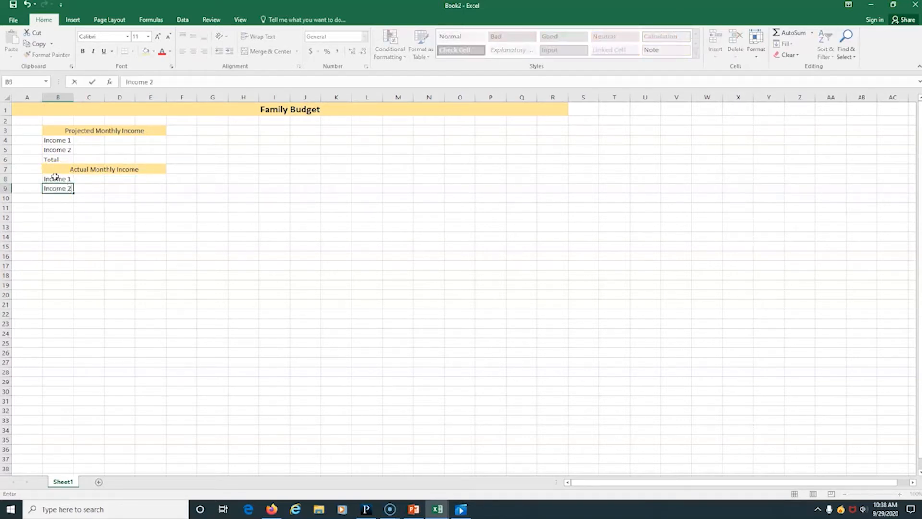
pyautogui.write('me 2')
pyautogui.press('Return')
pyautogui.write('Total')
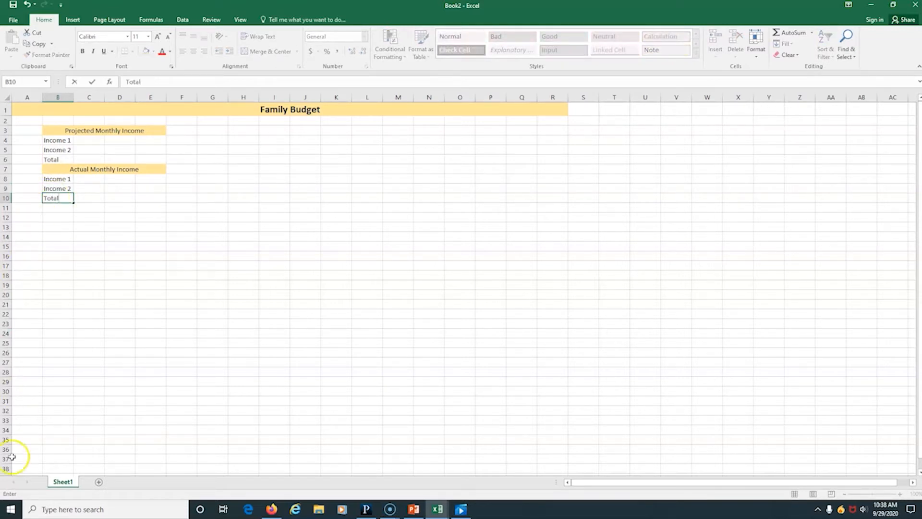
pyautogui.click(15, 498)
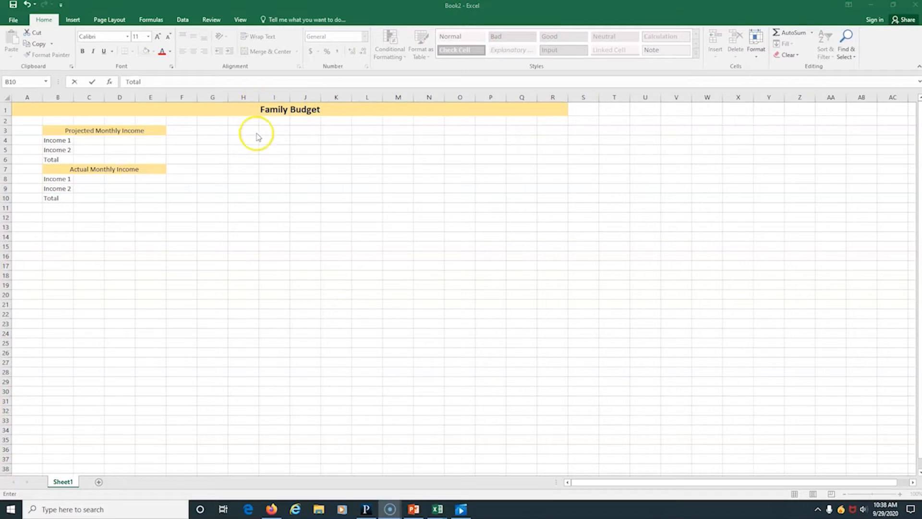
pyautogui.click(273, 130)
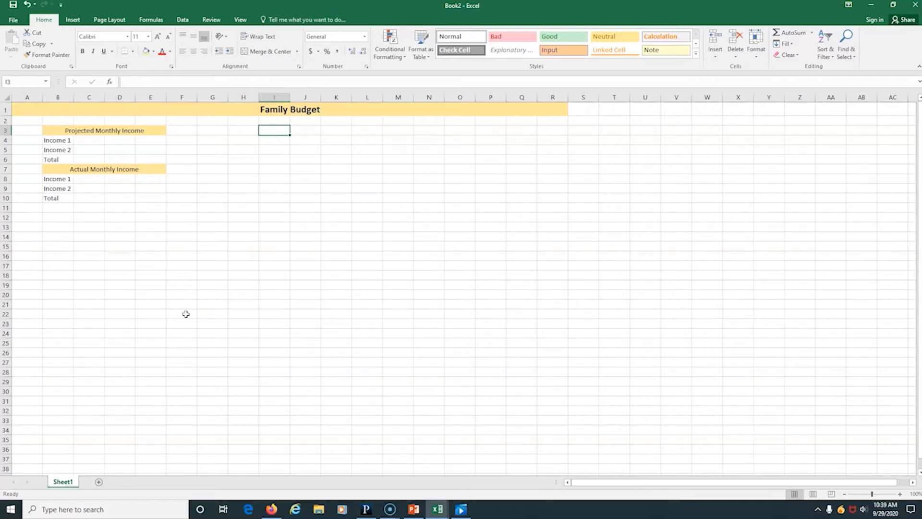
pyautogui.click(231, 132)
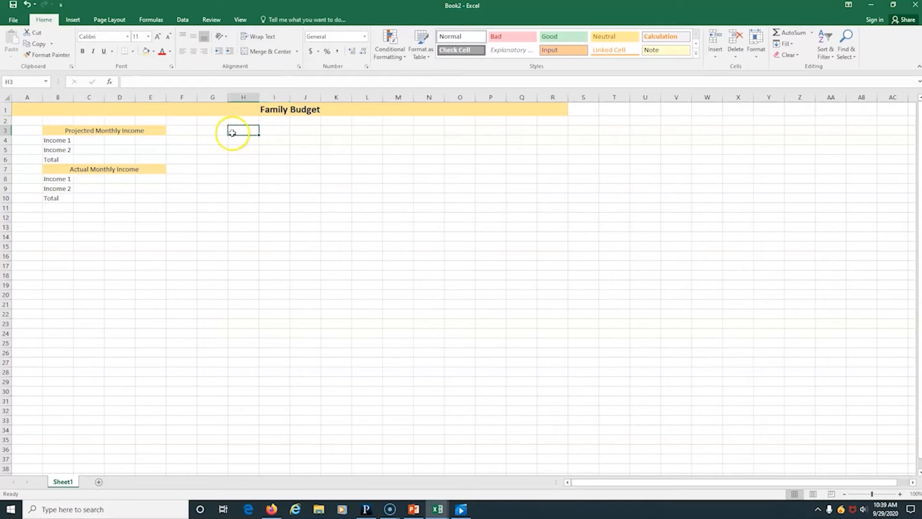
# Enter the heading Projected Cost in G3, then merge and center G3 through H3 with the same light gold fill
pyautogui.click(212, 134)
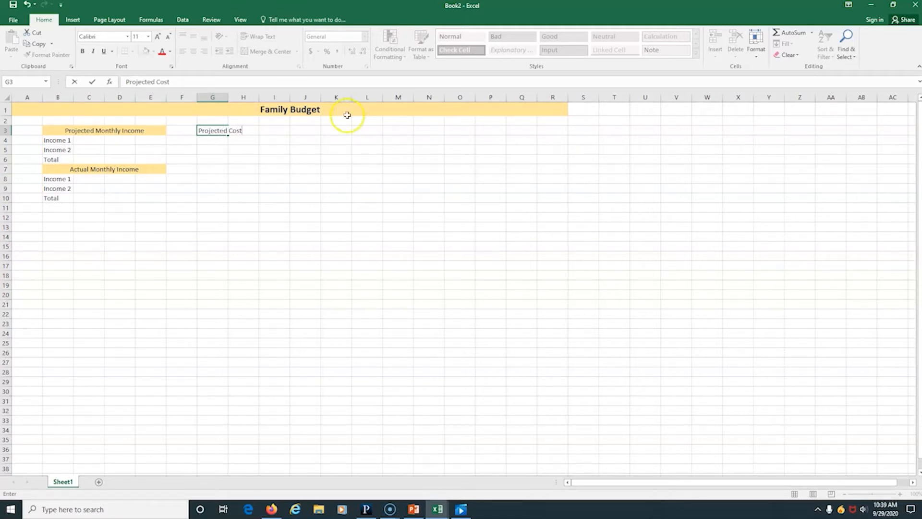
pyautogui.click(326, 140)
pyautogui.moveTo(226, 132); pyautogui.dragTo(245, 131)
pyautogui.click(266, 52)
pyautogui.click(153, 51)
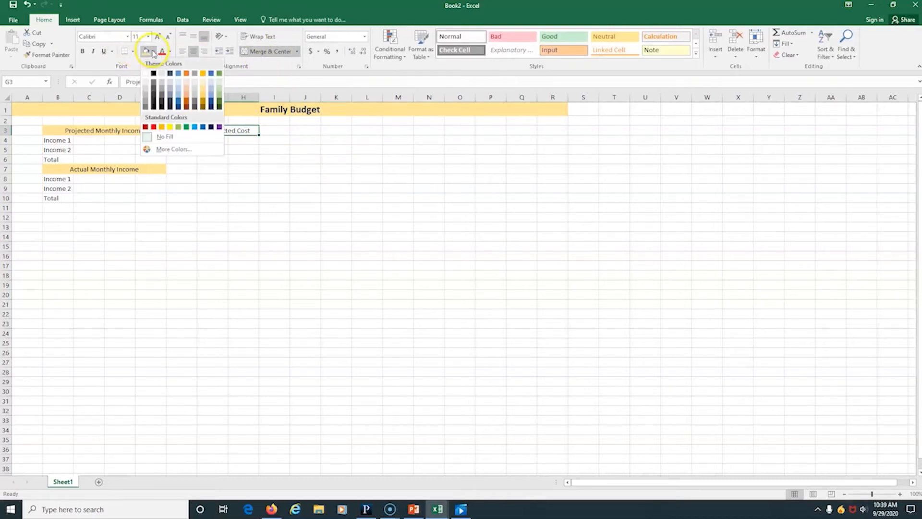
pyautogui.click(147, 52)
# Enter the heading Actual Cost in J3, then merge and center J3 through K3 with the same light gold fill
pyautogui.click(278, 132)
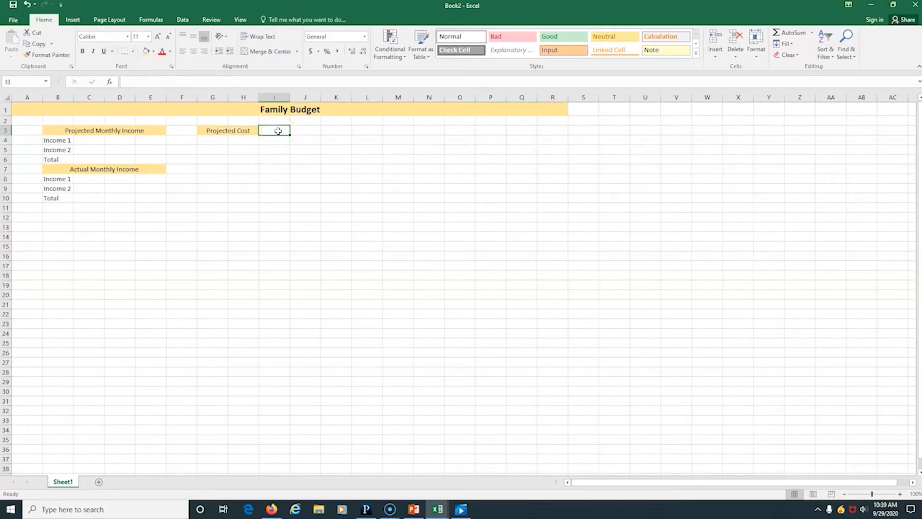
pyautogui.write('A')
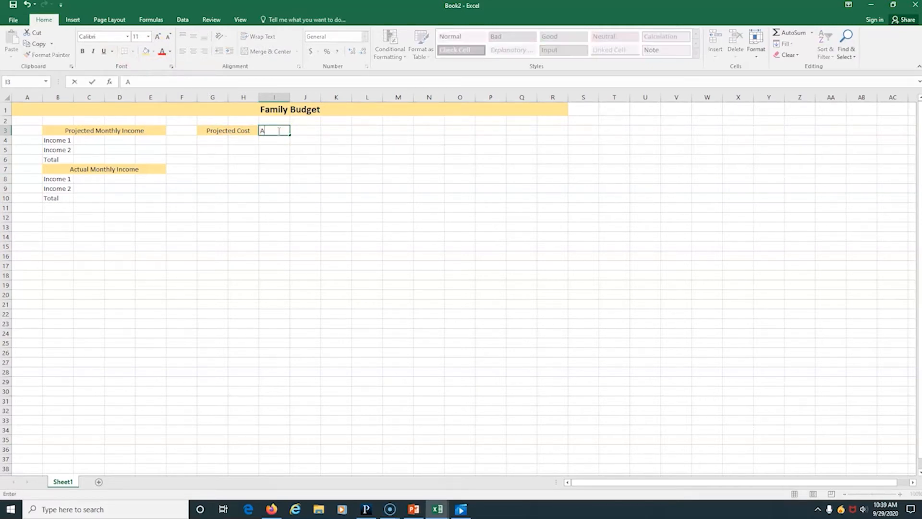
pyautogui.click(302, 135)
pyautogui.write('Actual Cost')
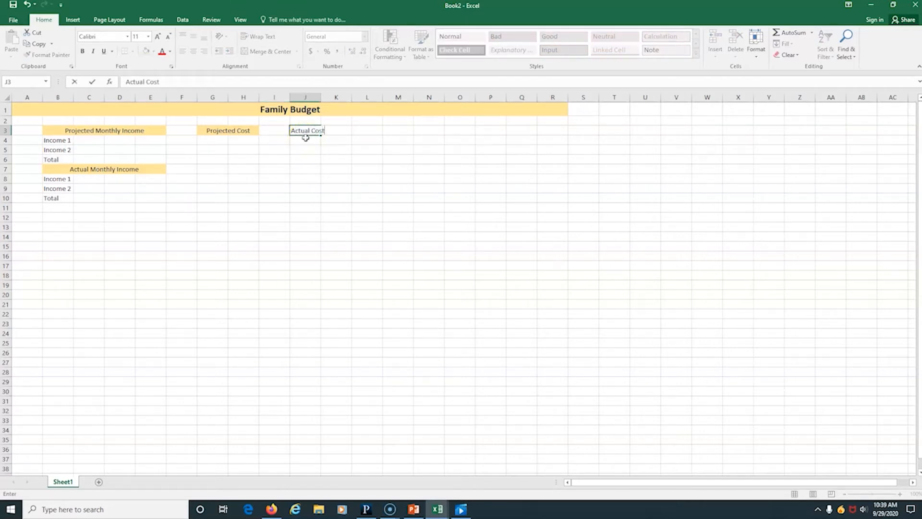
pyautogui.click(332, 172)
pyautogui.moveTo(308, 131); pyautogui.dragTo(326, 130)
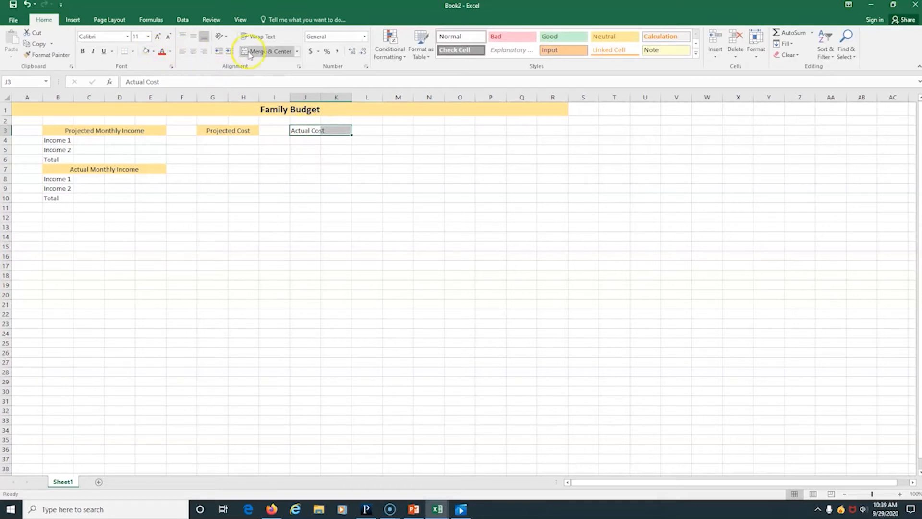
pyautogui.click(266, 51)
pyautogui.click(147, 53)
# Enter the heading Total Difference in M3, then merge and center M3 through N3 with the same light gold fill
pyautogui.click(391, 130)
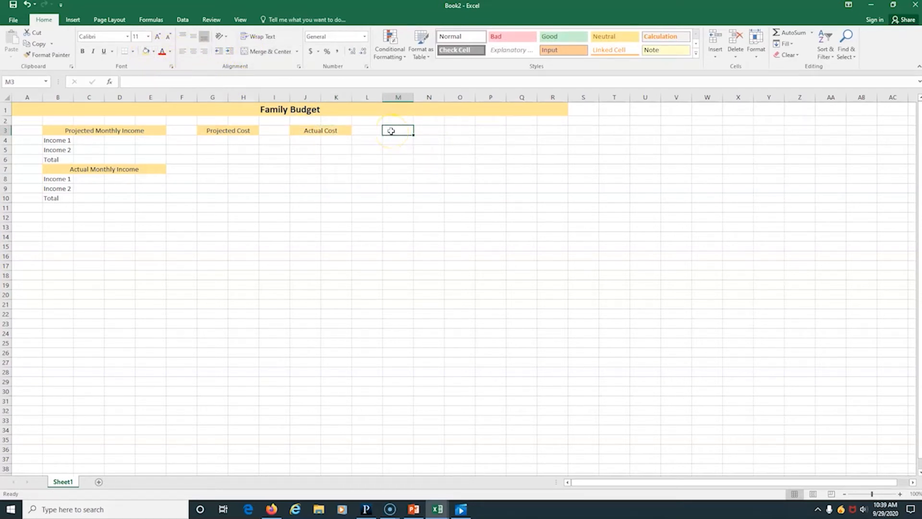
pyautogui.write('Total Difference')
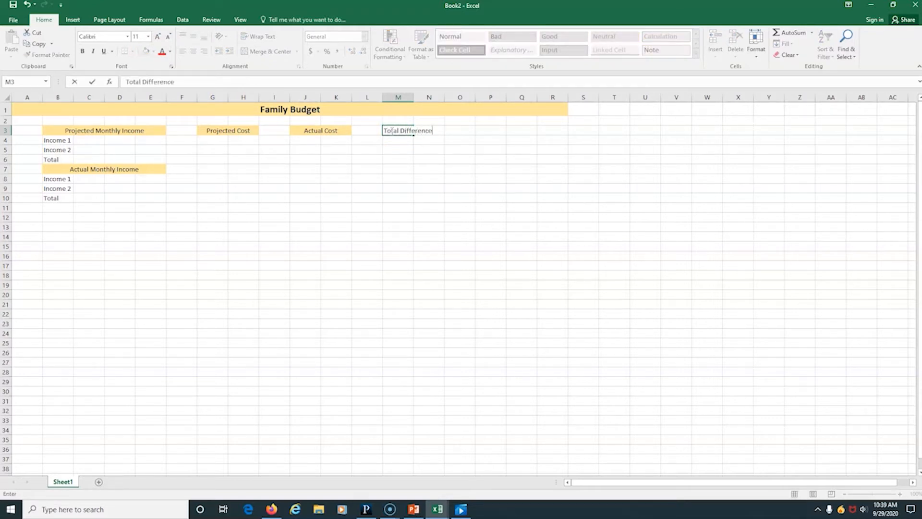
pyautogui.click(406, 217)
pyautogui.moveTo(397, 131); pyautogui.dragTo(434, 131)
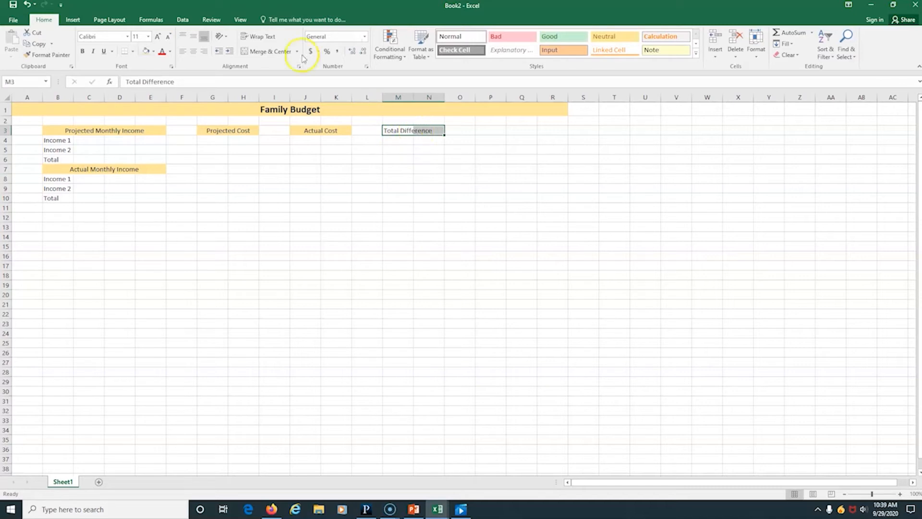
pyautogui.click(260, 51)
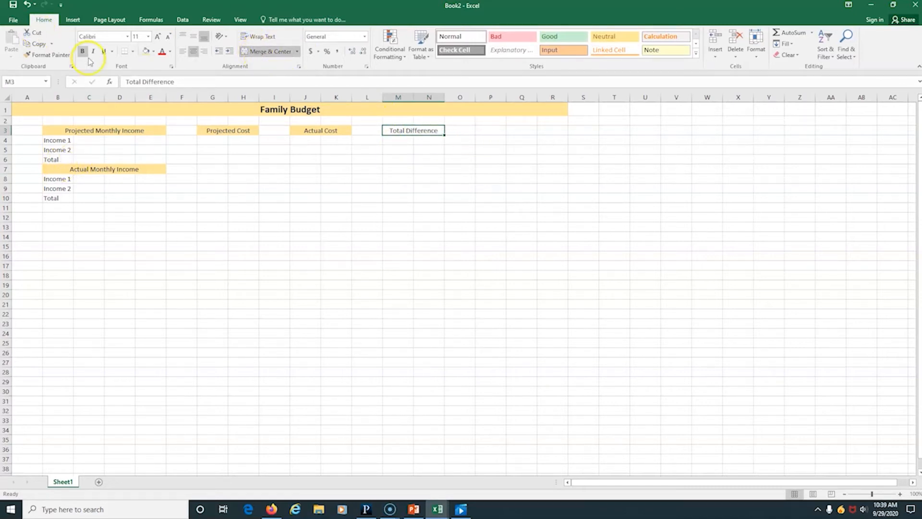
pyautogui.click(146, 51)
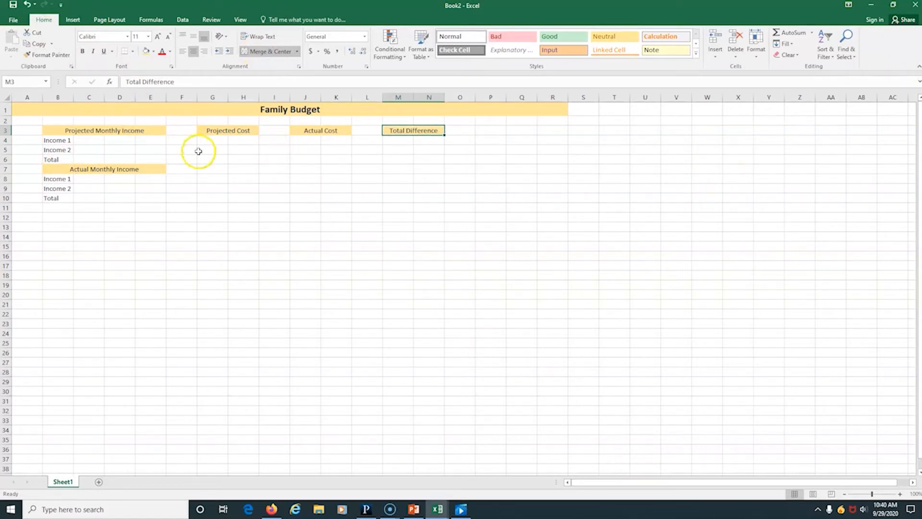
# Merge and center the cell pairs G4:H4, J4:K4 and M4:N4 beneath the three cost headings
pyautogui.click(230, 189)
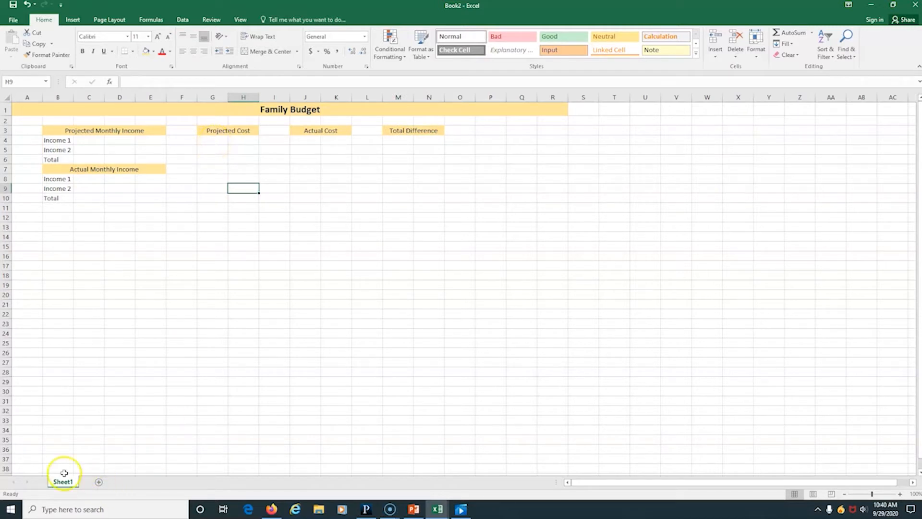
pyautogui.moveTo(217, 140); pyautogui.dragTo(237, 143)
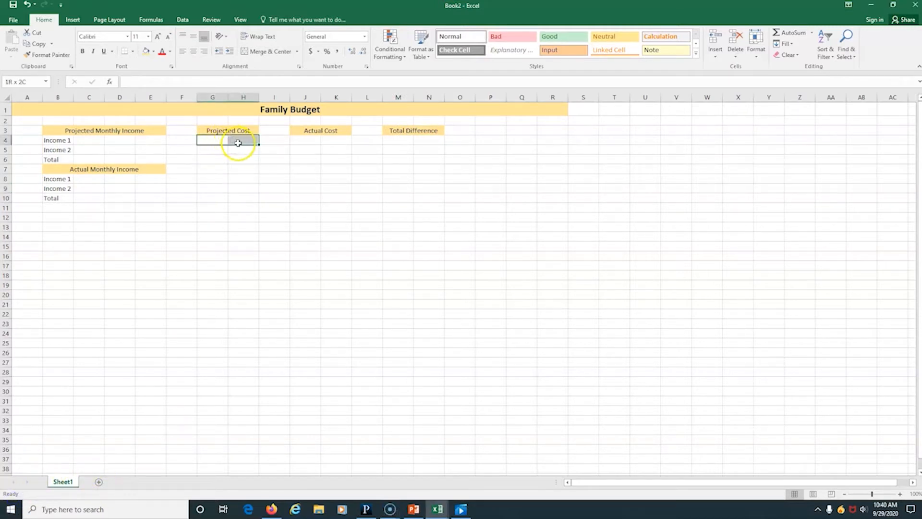
pyautogui.click(267, 51)
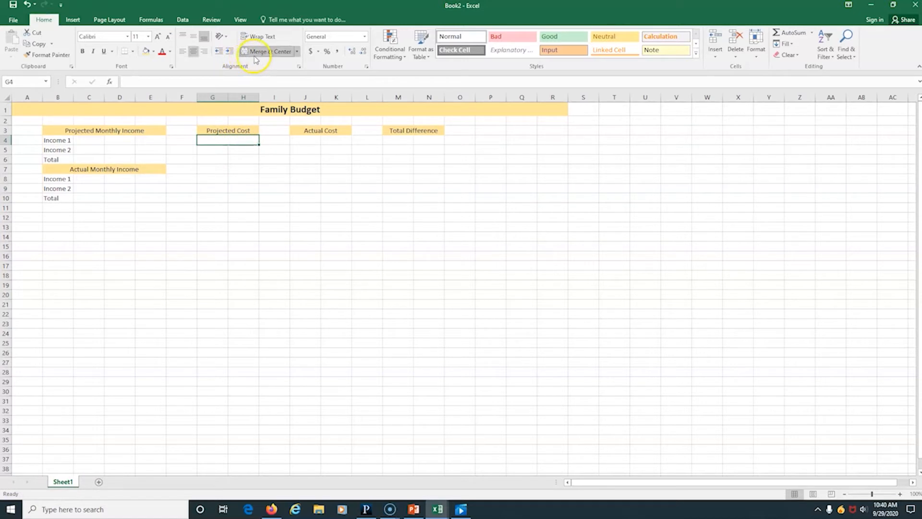
pyautogui.moveTo(319, 142); pyautogui.dragTo(336, 143)
pyautogui.click(268, 51)
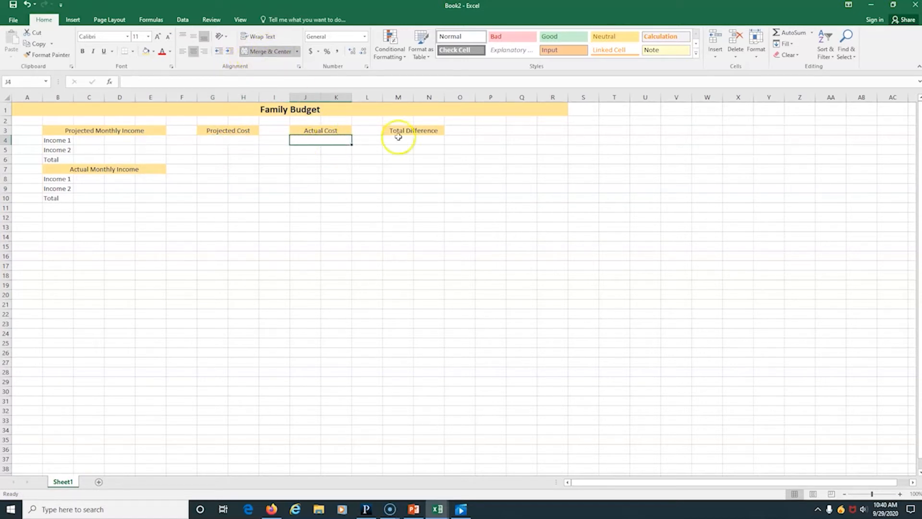
pyautogui.moveTo(398, 141); pyautogui.dragTo(418, 140)
pyautogui.click(268, 52)
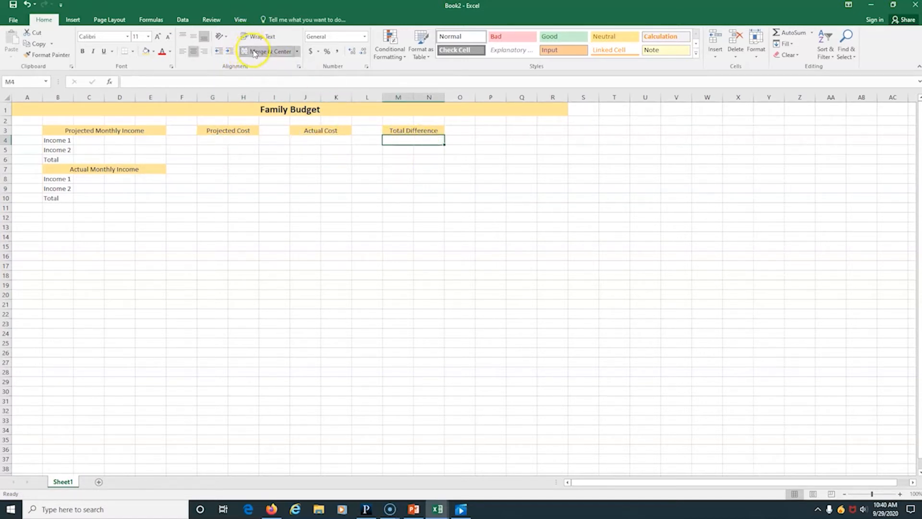
pyautogui.click(285, 169)
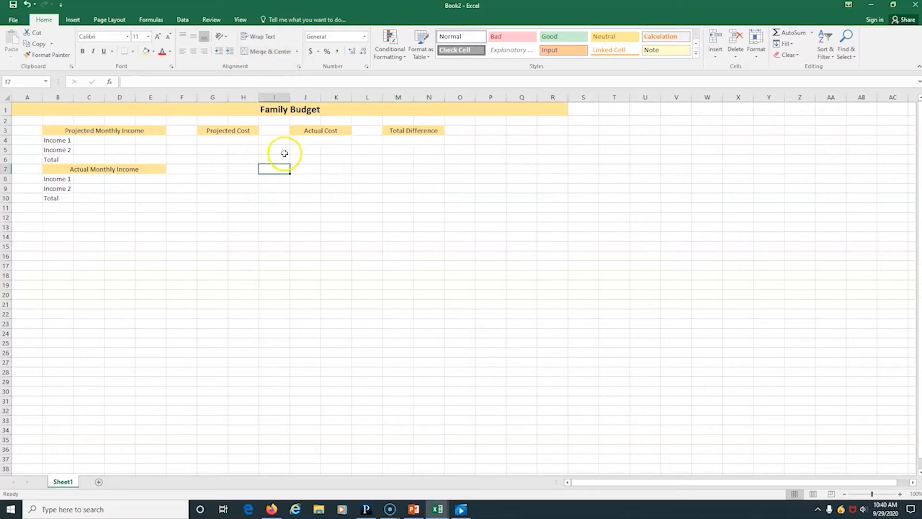
# Delete the blank columns separating Projected Cost, Actual Cost and Total Difference
pyautogui.click(218, 143)
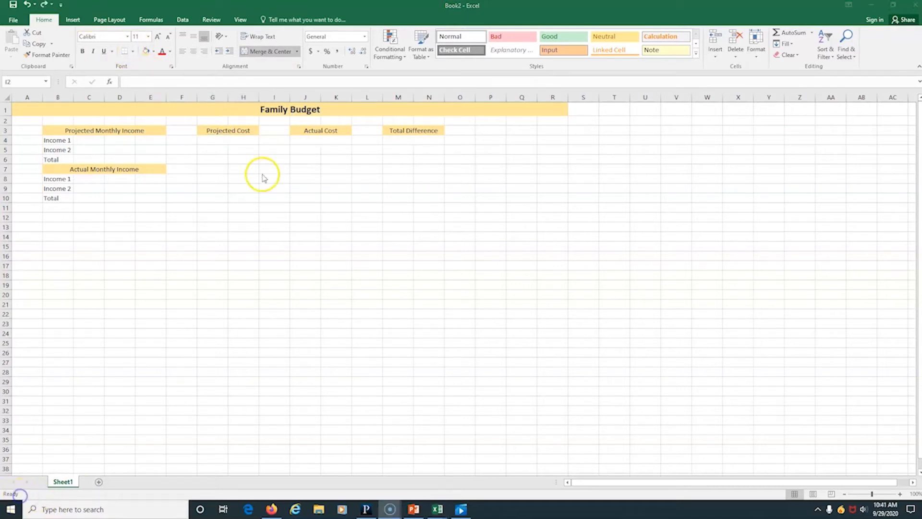
pyautogui.click(274, 97)
pyautogui.click(367, 246)
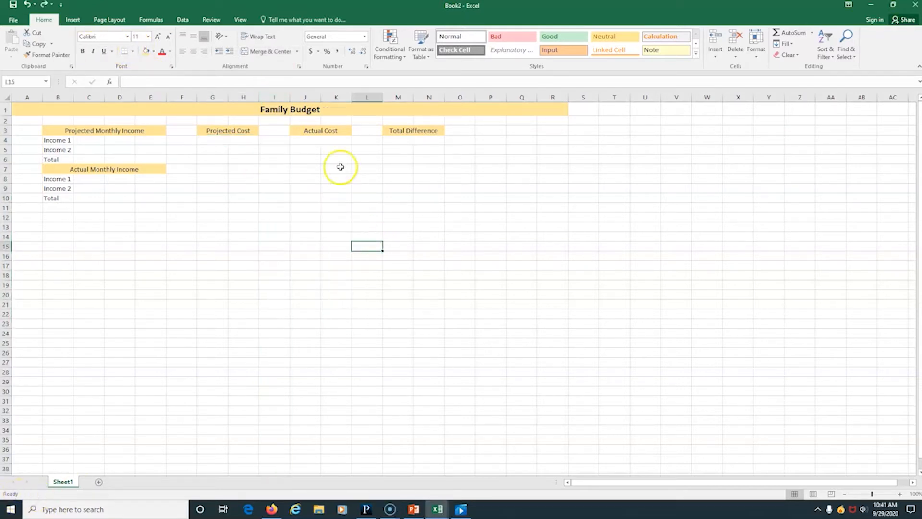
pyautogui.click(274, 97)
pyautogui.rightClick(274, 97)
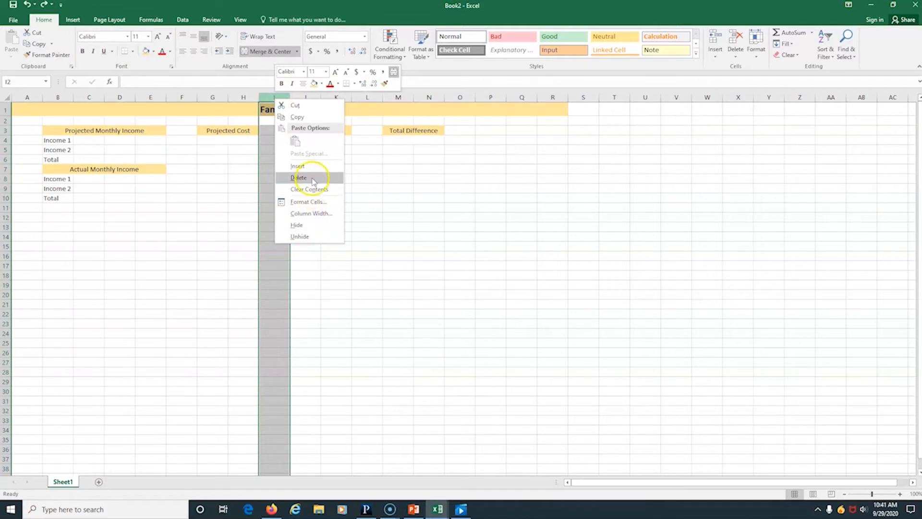
pyautogui.click(313, 179)
pyautogui.click(331, 97)
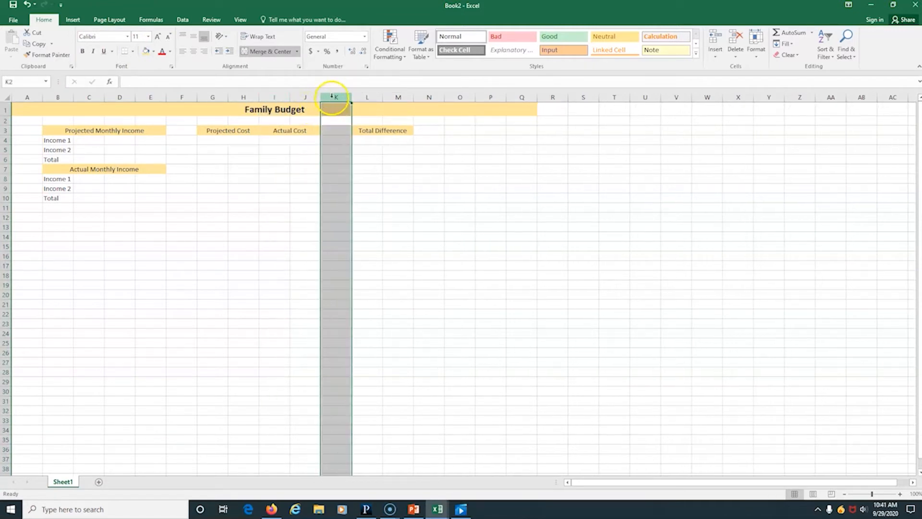
pyautogui.rightClick(331, 97)
pyautogui.click(352, 177)
pyautogui.click(389, 257)
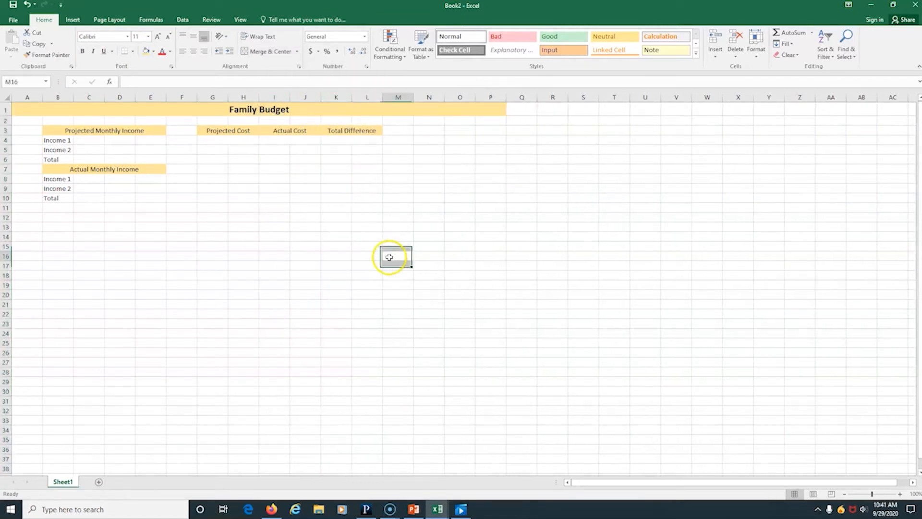
# Apply All Borders to G3 through L4, covering the three cost headings and the cells beneath them
pyautogui.moveTo(231, 131); pyautogui.dragTo(355, 134)
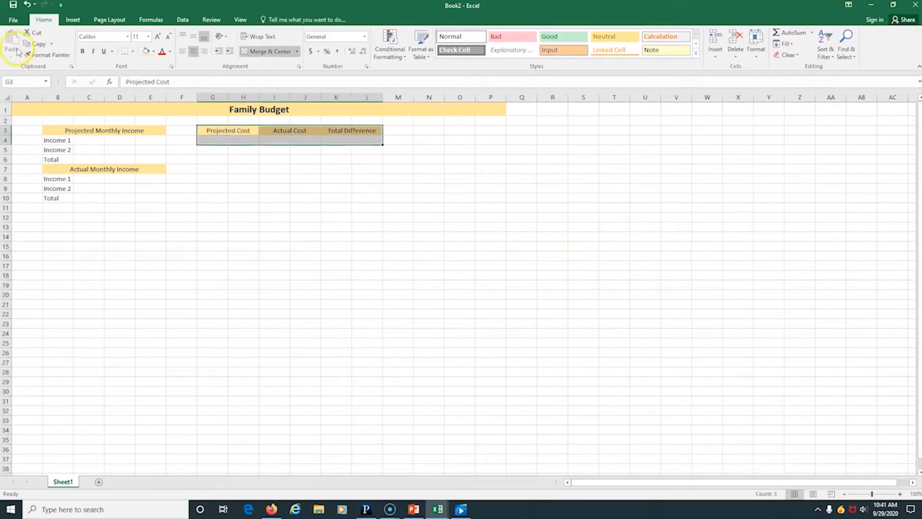
pyautogui.click(132, 51)
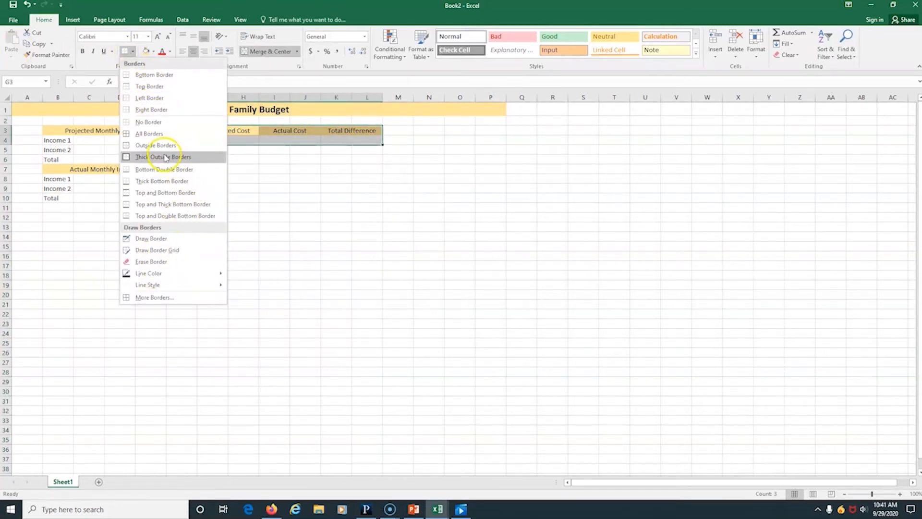
pyautogui.click(151, 133)
pyautogui.click(287, 246)
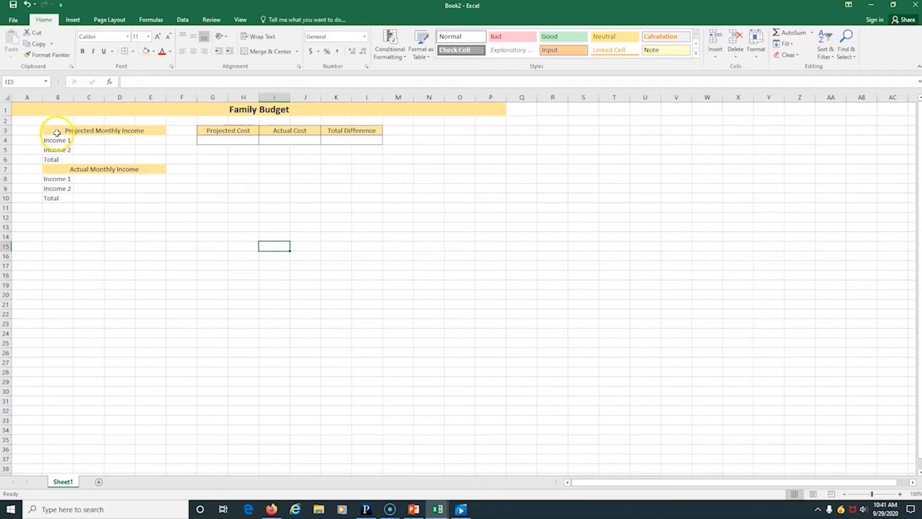
pyautogui.click(232, 139)
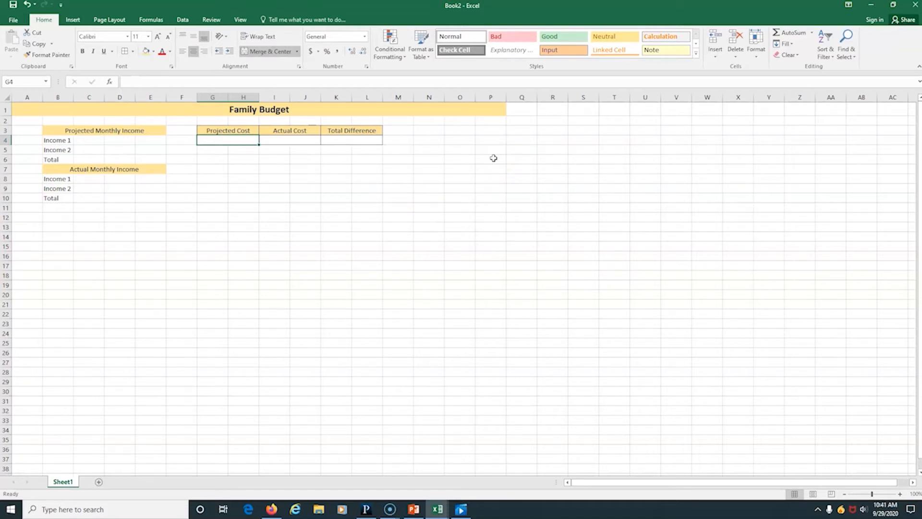
# Enter the heading Projected Balance in N3, then merge and center N3 through O3 with the same light gold fill
pyautogui.click(439, 129)
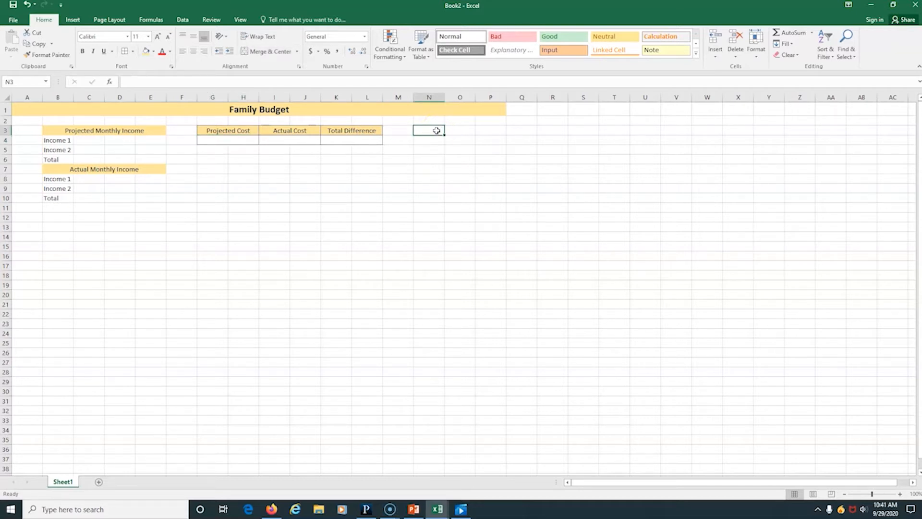
pyautogui.write('P')
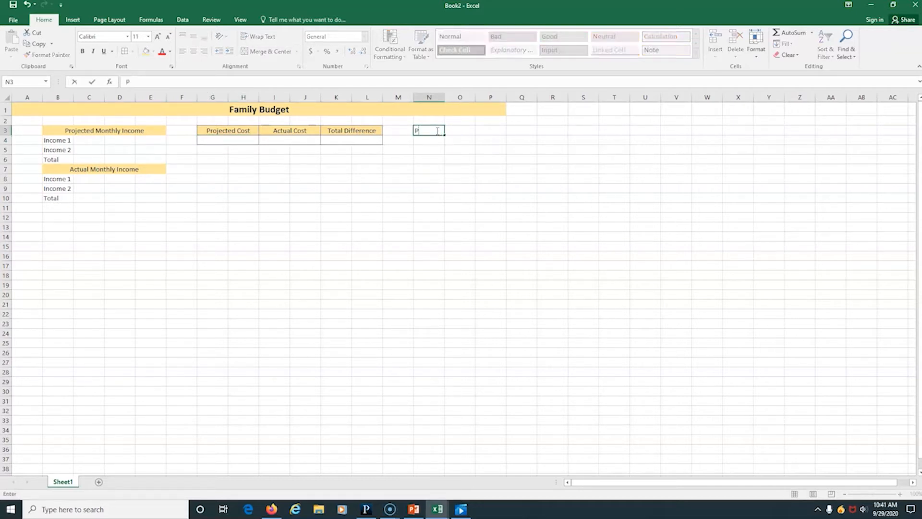
pyautogui.write('rojected Balance')
pyautogui.click(432, 139)
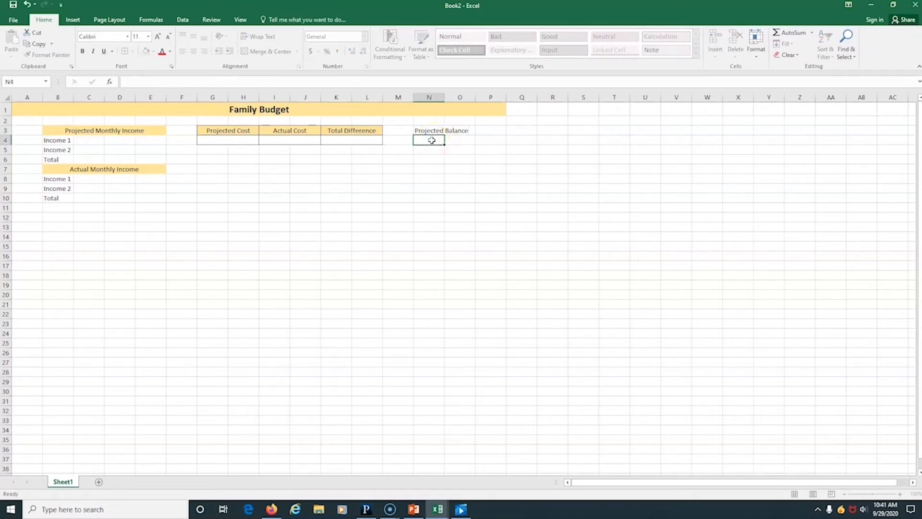
pyautogui.click(437, 142)
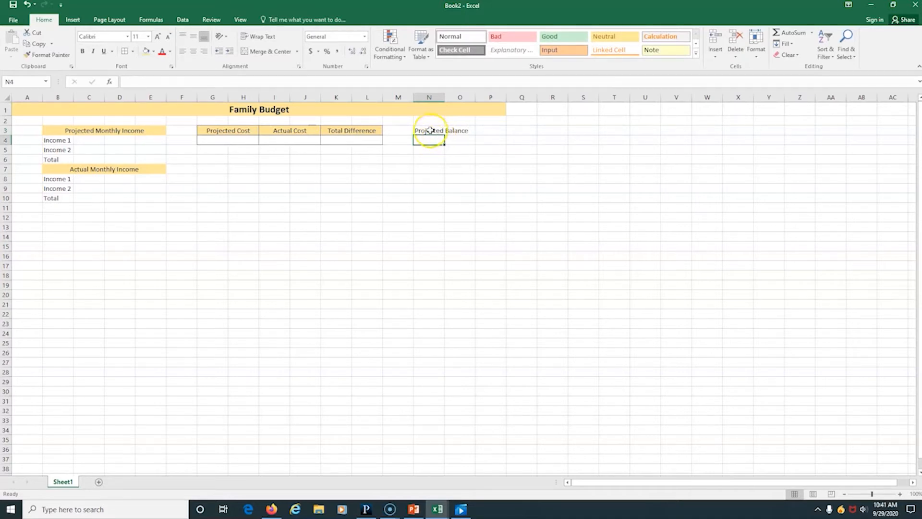
pyautogui.moveTo(430, 130); pyautogui.dragTo(456, 131)
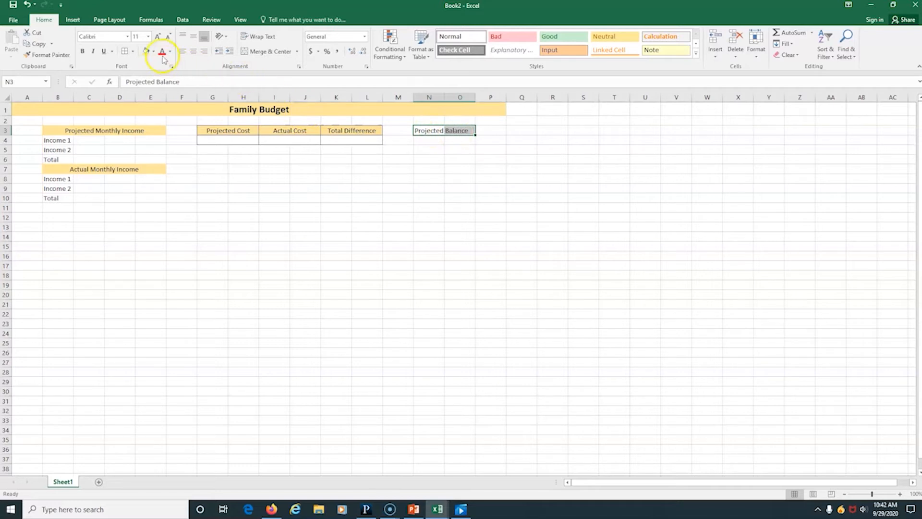
pyautogui.click(266, 51)
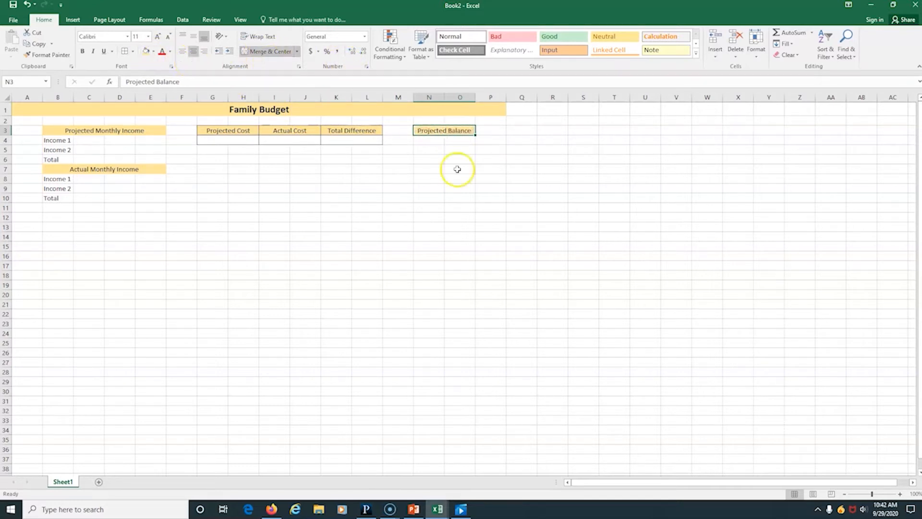
# Enter the heading Actual Balance in N5, two rows below Projected Balance
pyautogui.moveTo(428, 142)
pyautogui.mouseDown()
pyautogui.moveTo(452, 137)
pyautogui.moveTo(430, 149)
pyautogui.moveTo(457, 153)
pyautogui.moveTo(430, 150)
pyautogui.mouseUp()
pyautogui.click(430, 166)
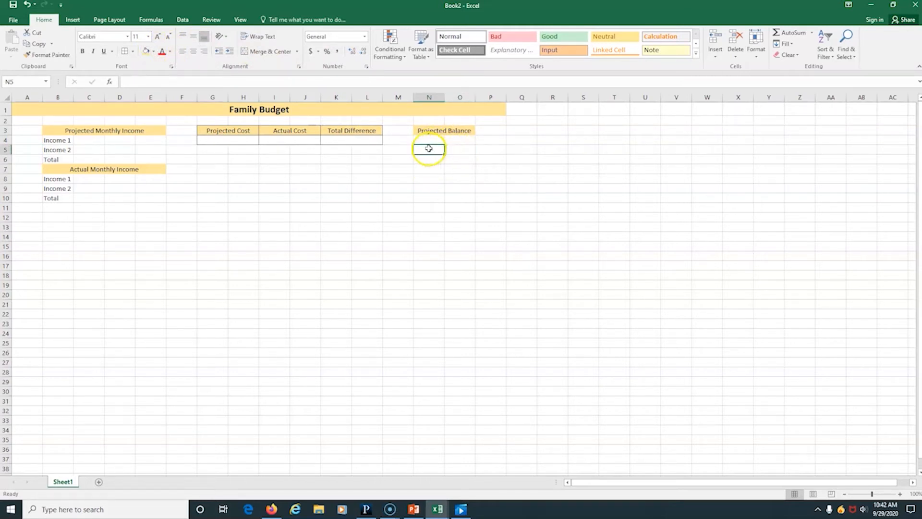
pyautogui.write('Actual B')
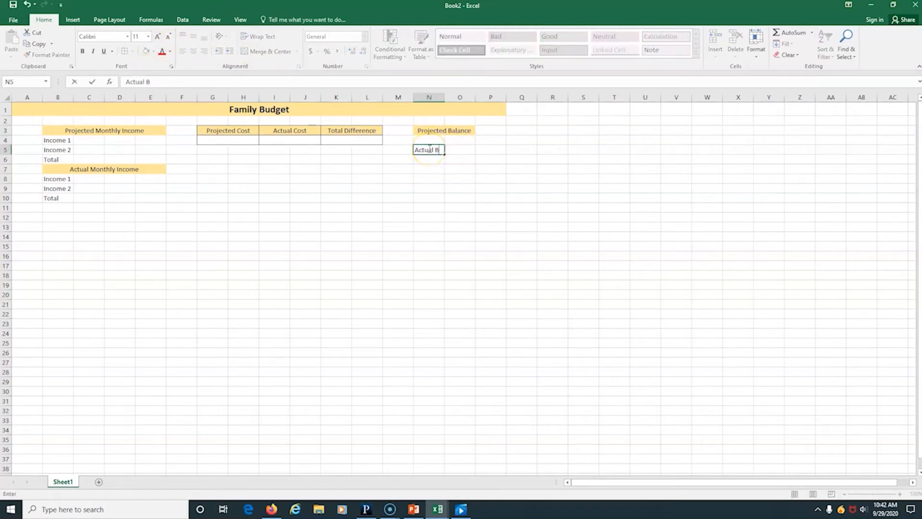
pyautogui.write('alance')
pyautogui.click(431, 164)
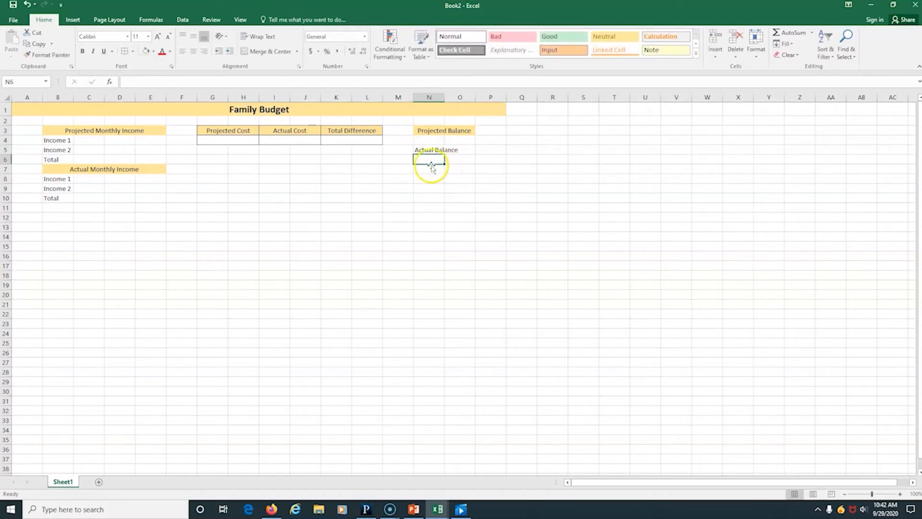
# Fill N5:O5 behind Actual Balance light gold, and add the heading Difference in N7, merged and centered through O7 with the same fill
pyautogui.moveTo(428, 150); pyautogui.dragTo(454, 151)
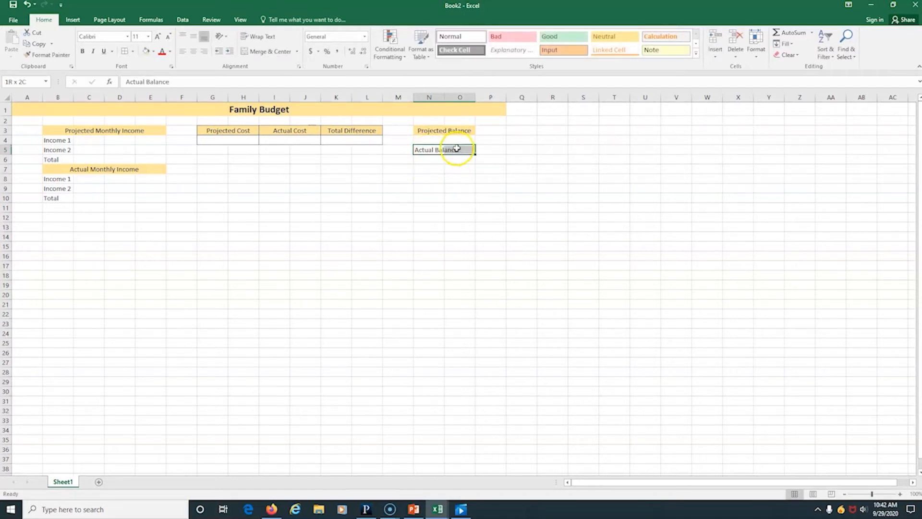
pyautogui.click(145, 51)
pyautogui.click(432, 171)
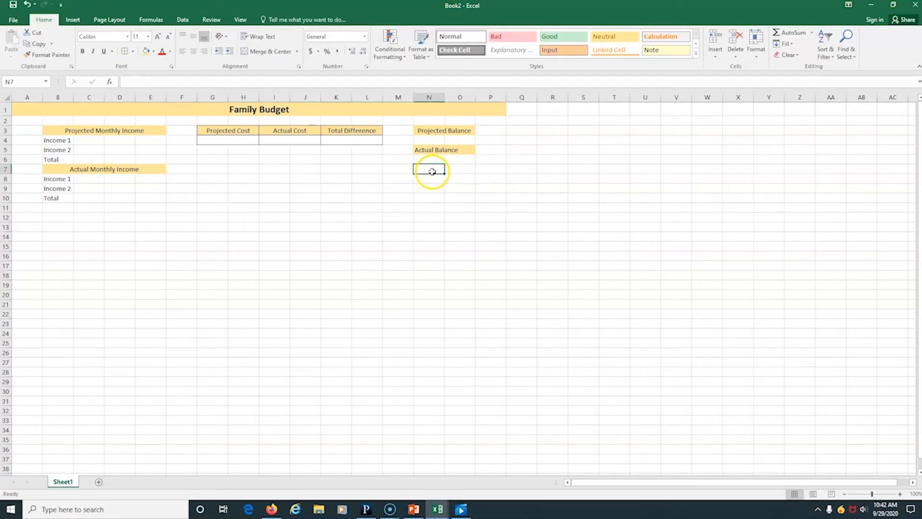
pyautogui.write('Diff')
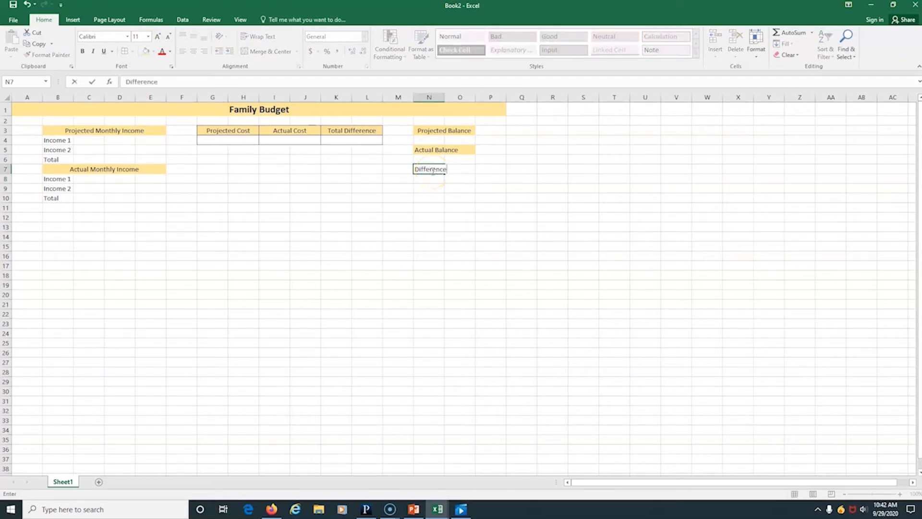
pyautogui.write('erence')
pyautogui.moveTo(431, 177); pyautogui.dragTo(450, 166)
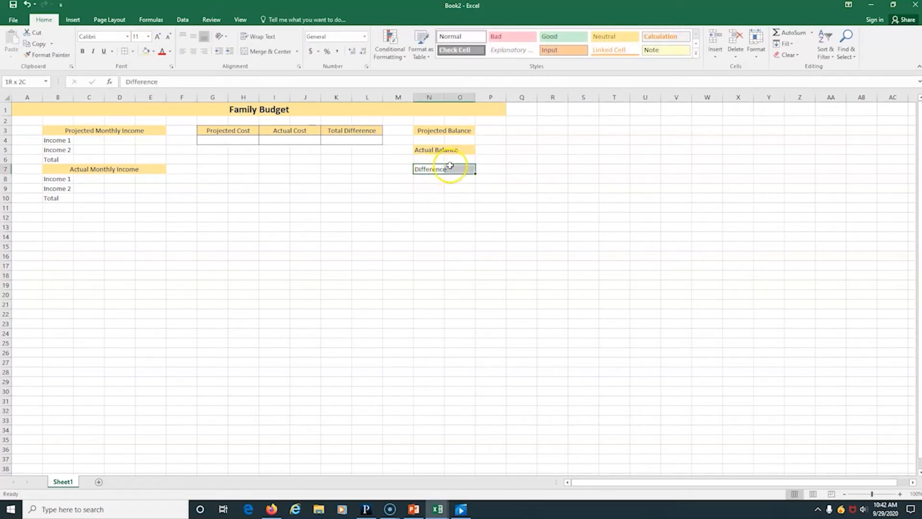
pyautogui.click(259, 51)
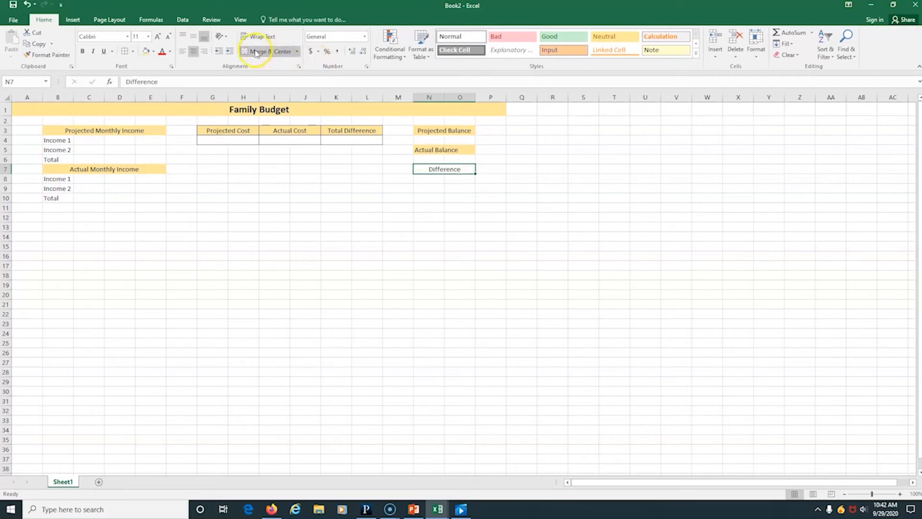
pyautogui.click(146, 52)
pyautogui.click(388, 265)
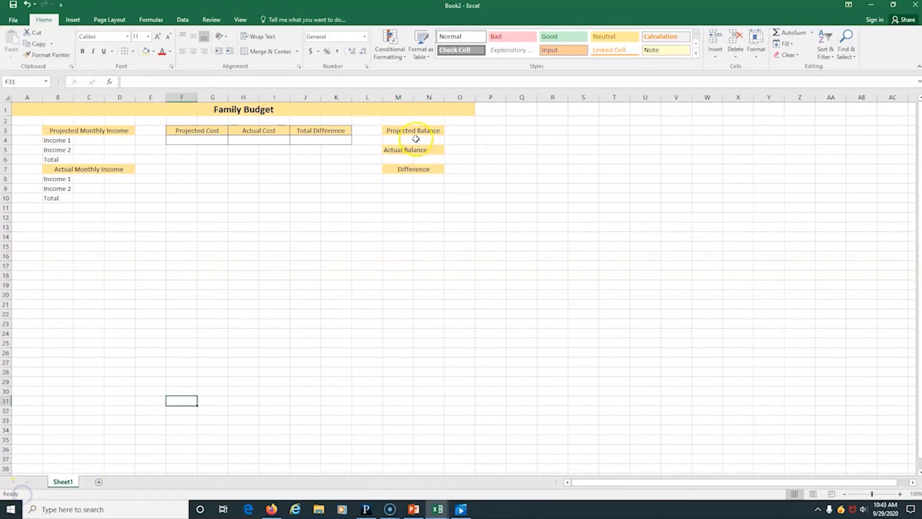
# Merge and center the two blank cells beneath each balance heading, in rows 4, 6 and 8 of columns M and N
pyautogui.moveTo(407, 139); pyautogui.dragTo(425, 139)
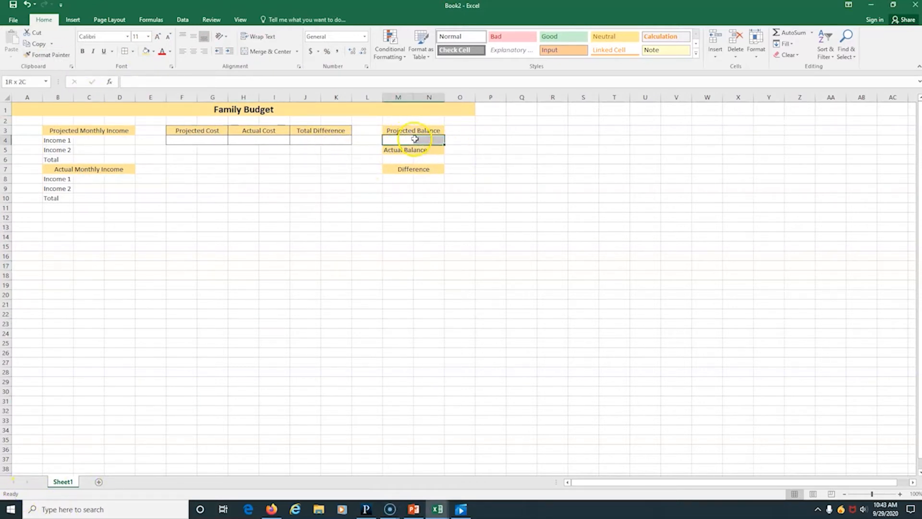
pyautogui.click(267, 51)
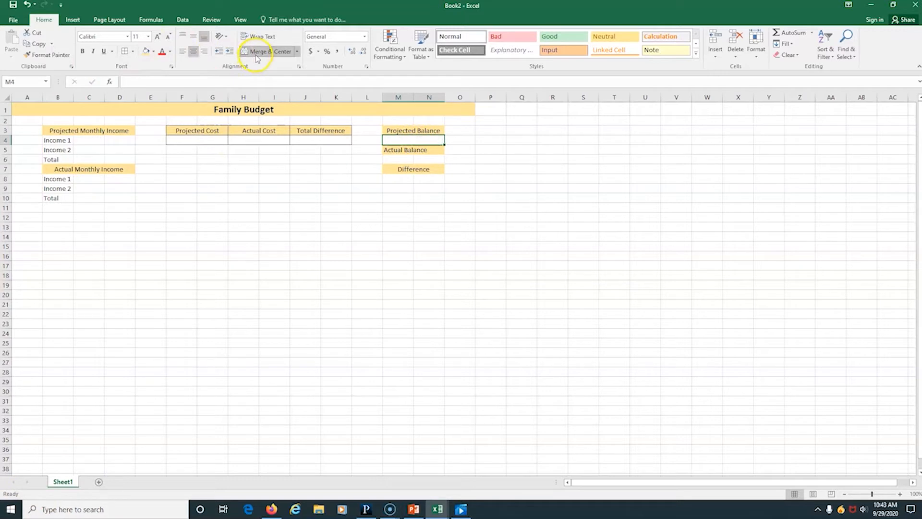
pyautogui.moveTo(405, 159); pyautogui.dragTo(429, 179)
pyautogui.click(272, 52)
pyautogui.click(267, 51)
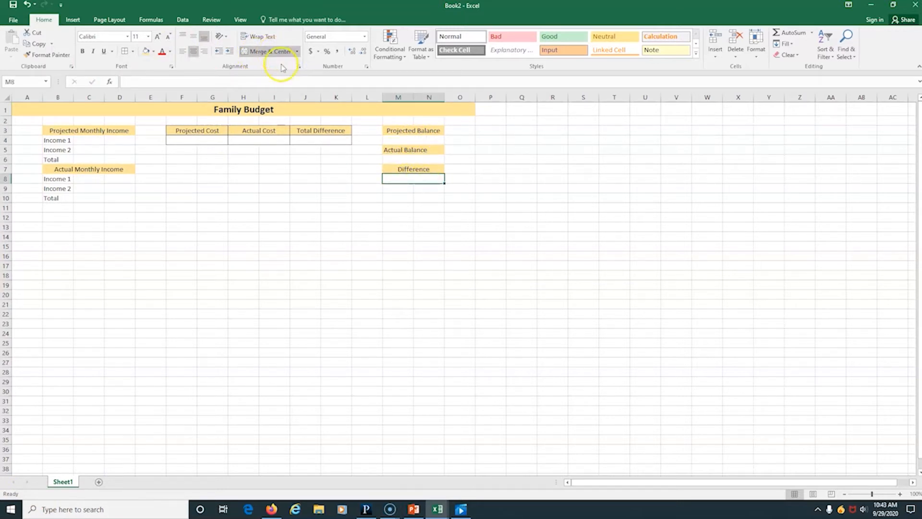
pyautogui.click(392, 259)
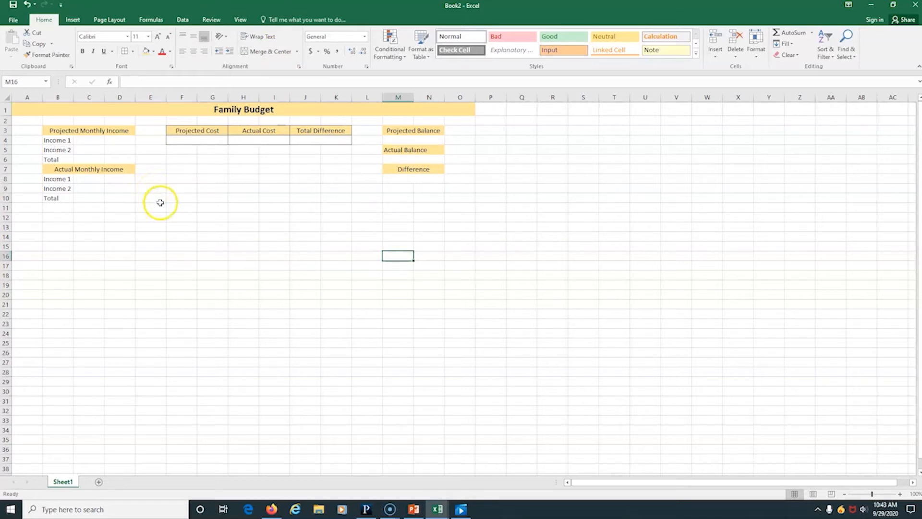
# Enter the heading Housing Section in B13, then merge and center B13 through D13 with the light gold fill
pyautogui.click(158, 226)
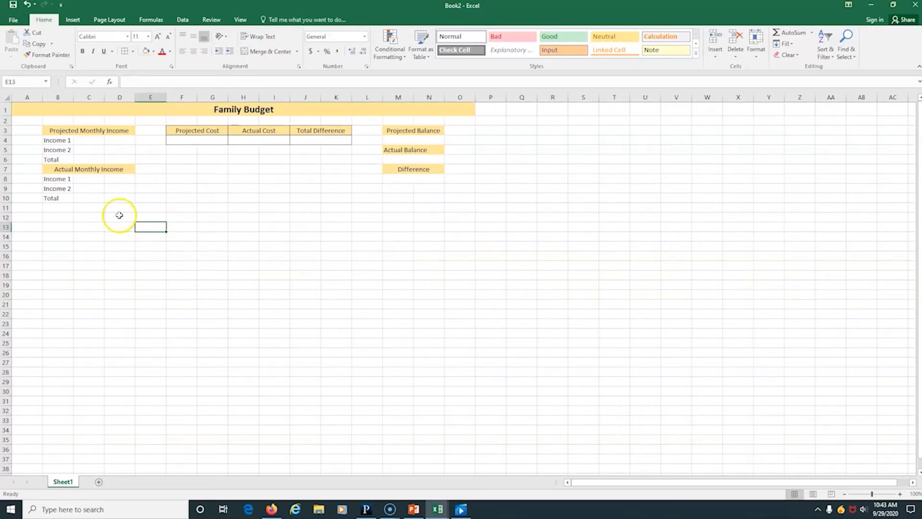
pyautogui.click(56, 232)
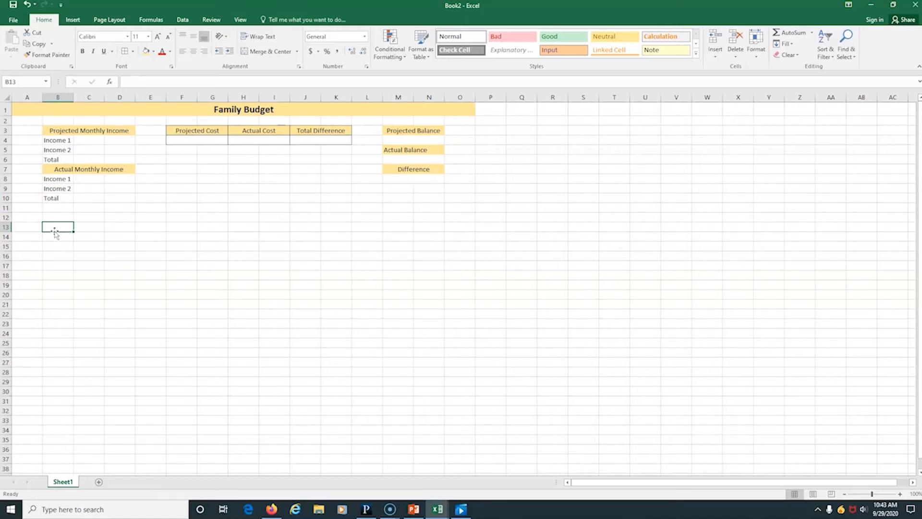
pyautogui.write('Hou')
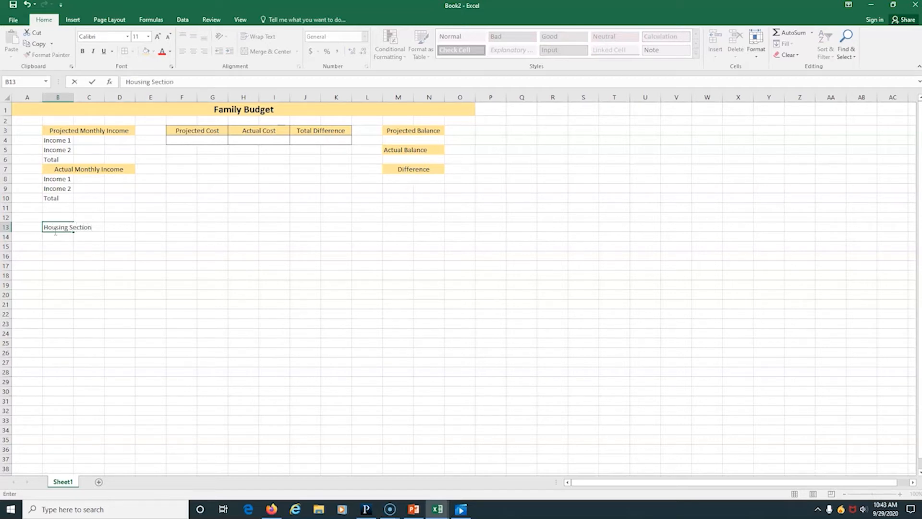
pyautogui.write('sing Section')
pyautogui.click(89, 293)
pyautogui.moveTo(68, 228); pyautogui.dragTo(108, 230)
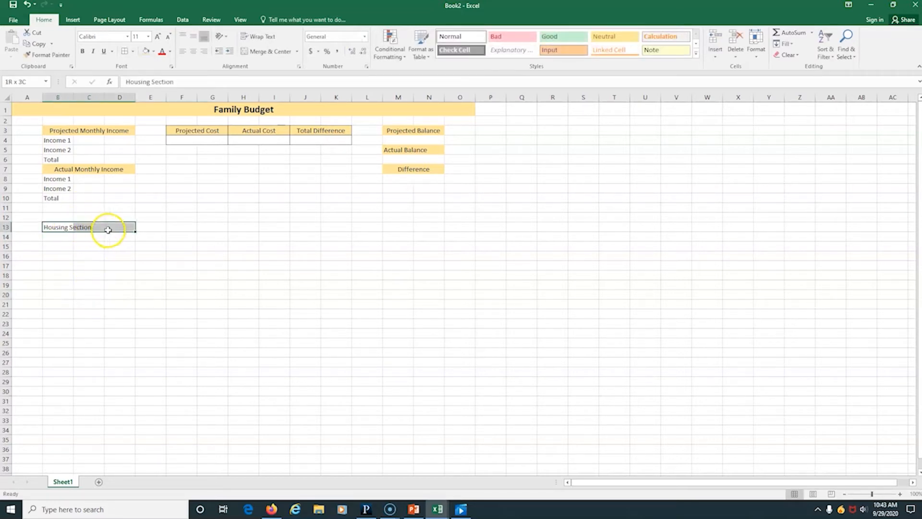
pyautogui.click(263, 53)
pyautogui.click(149, 52)
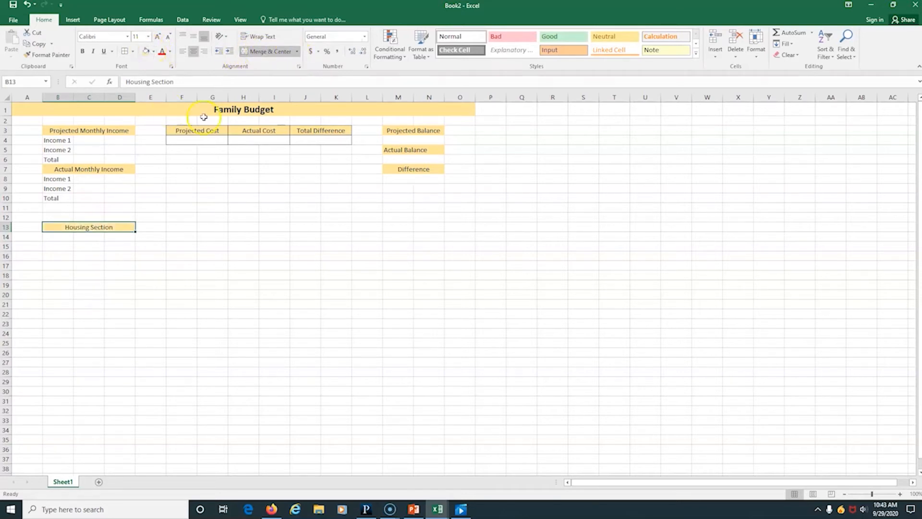
# List the housing expenses Rent, Insurance, Water and Electricty in B14 through B17, beneath the Housing Section heading
pyautogui.click(57, 240)
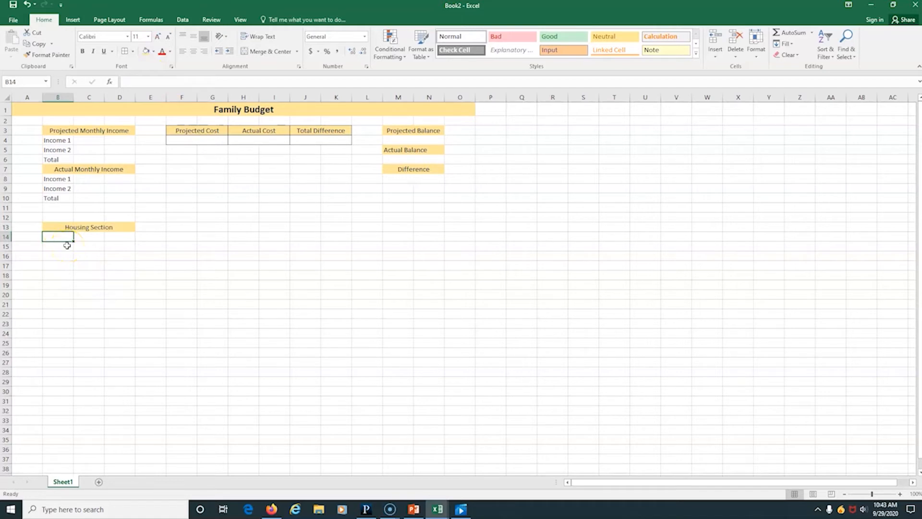
pyautogui.write('Rent')
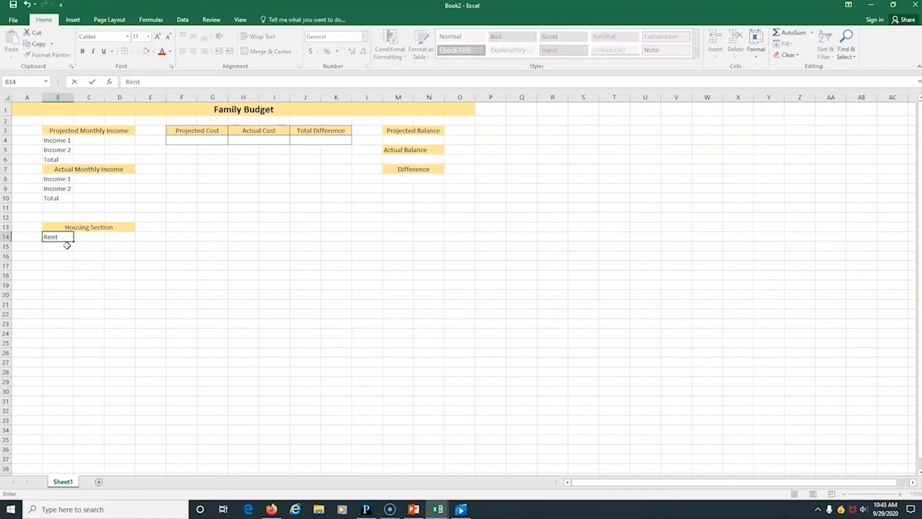
pyautogui.press('Return')
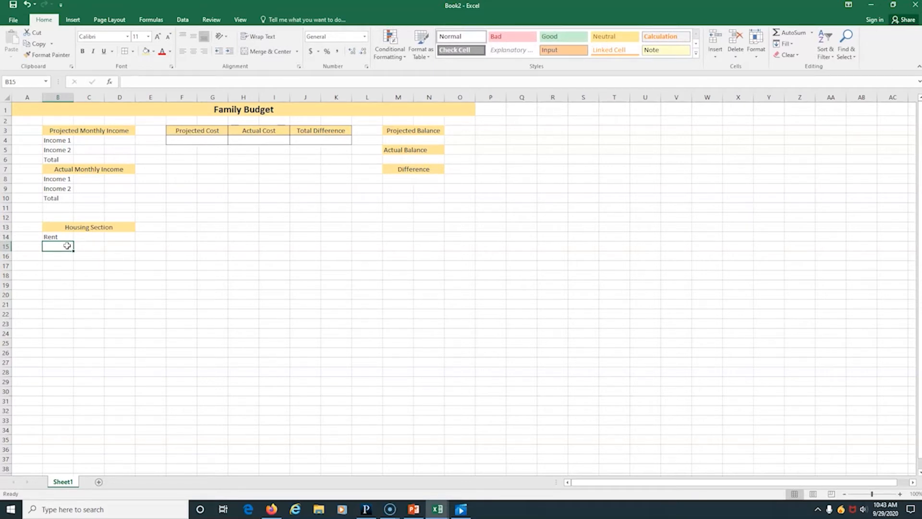
pyautogui.write('Insurance')
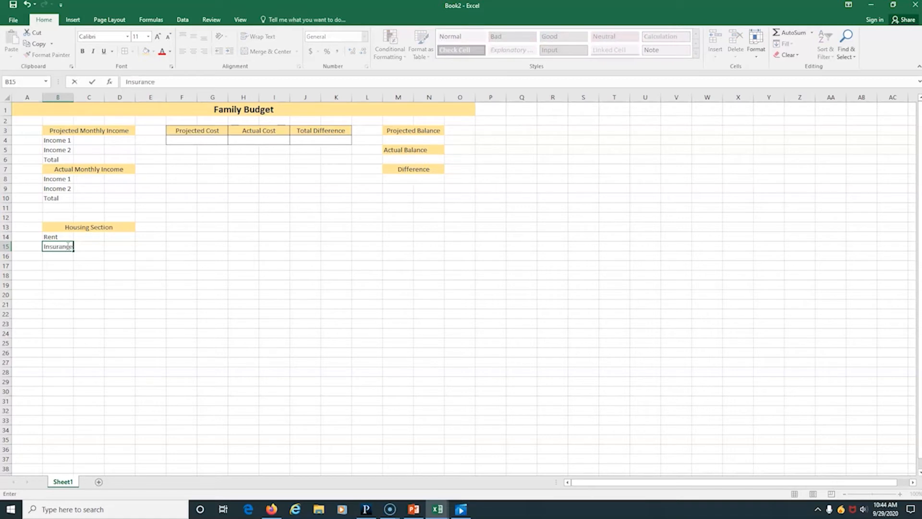
pyautogui.press('Return')
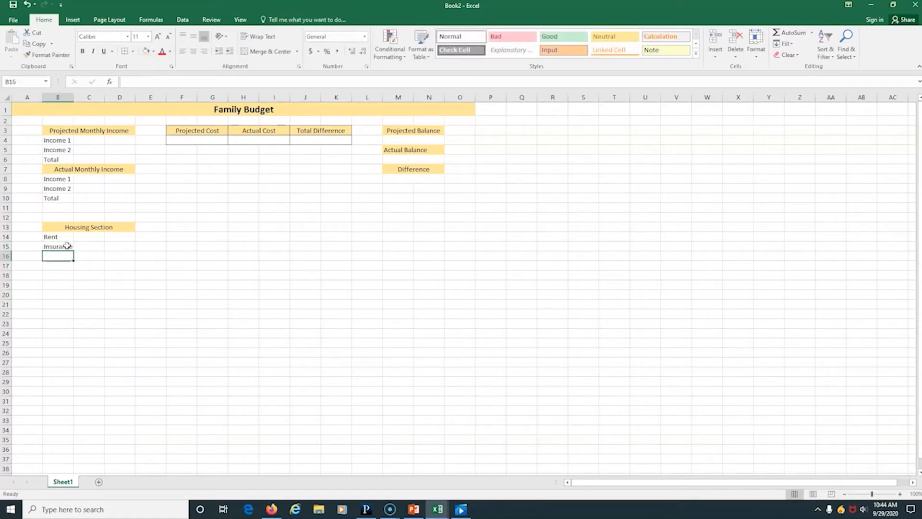
pyautogui.write('Water')
pyautogui.press('Return')
pyautogui.write('El')
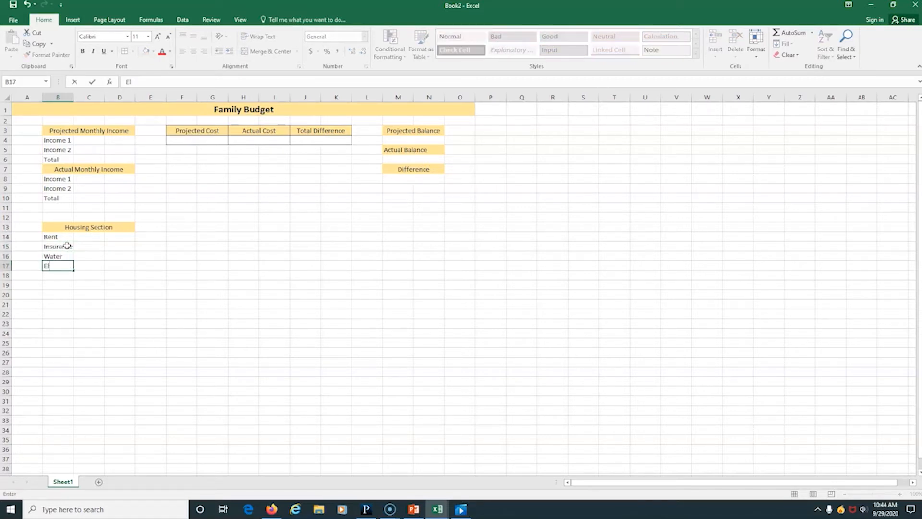
pyautogui.write('ectricit')
pyautogui.click(89, 284)
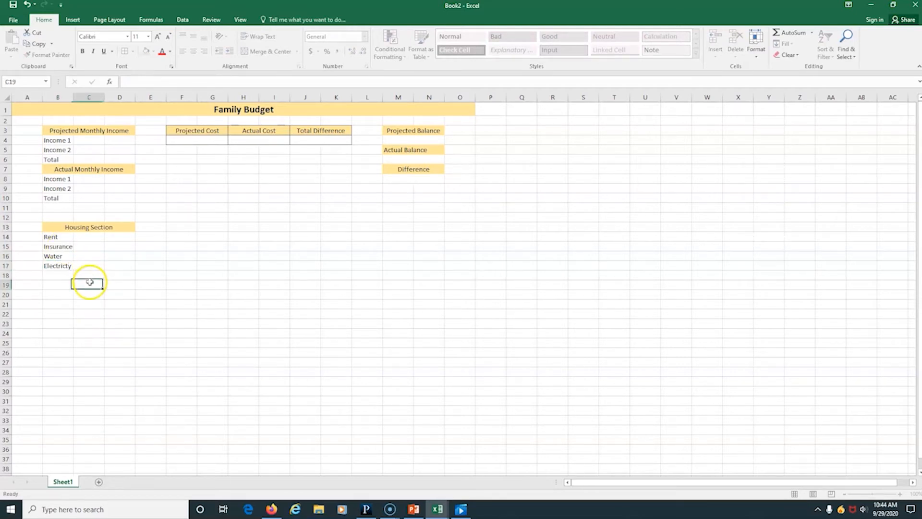
# Insert a blank row between the Housing Section heading and the Rent row
pyautogui.click(89, 238)
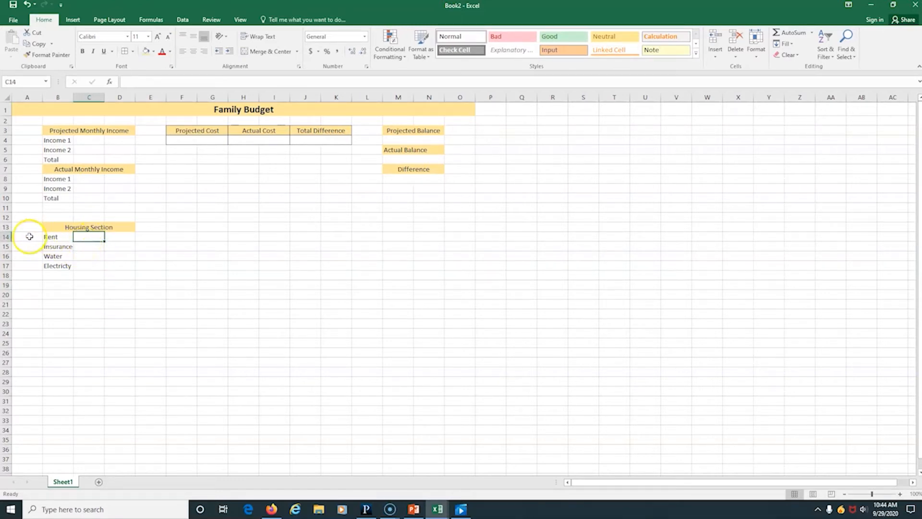
pyautogui.click(13, 236)
pyautogui.click(7, 236)
pyautogui.rightClick(9, 236)
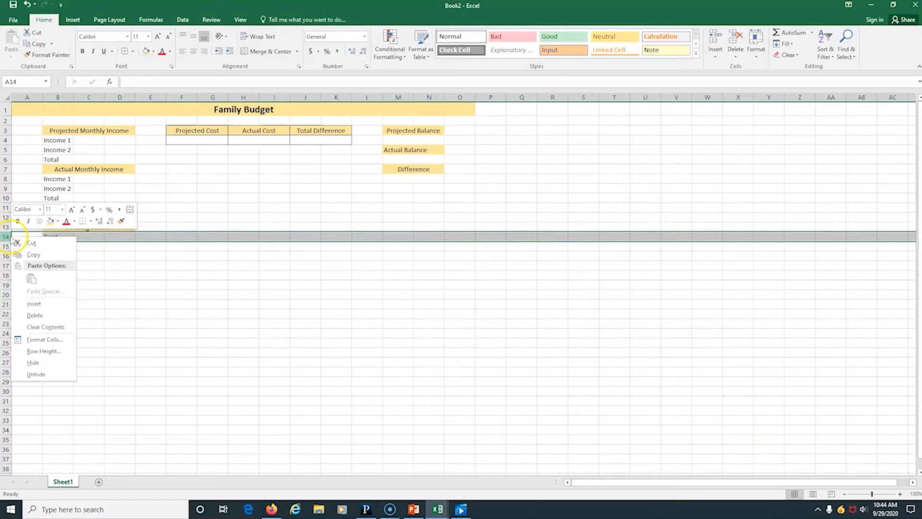
pyautogui.click(48, 307)
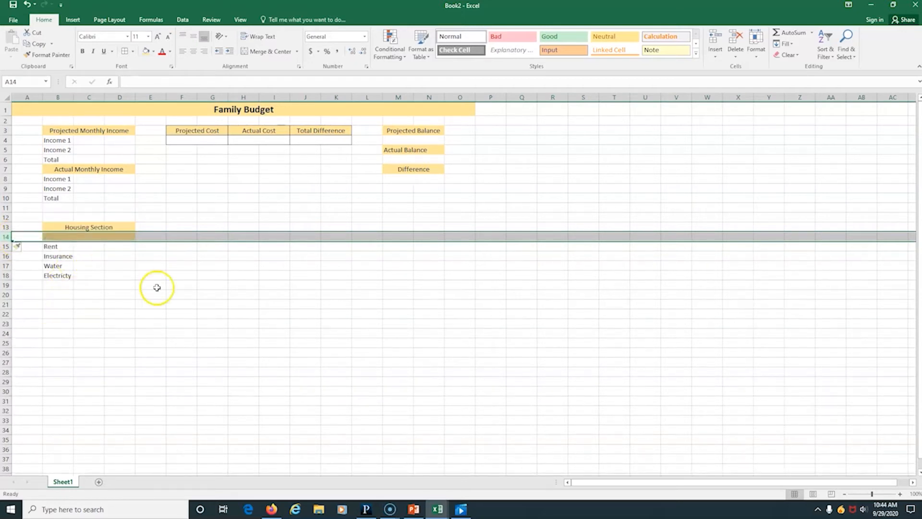
# Enter the column headings Projected, Actual and Difference in C14, D14 and E14 of the housing section
pyautogui.click(93, 236)
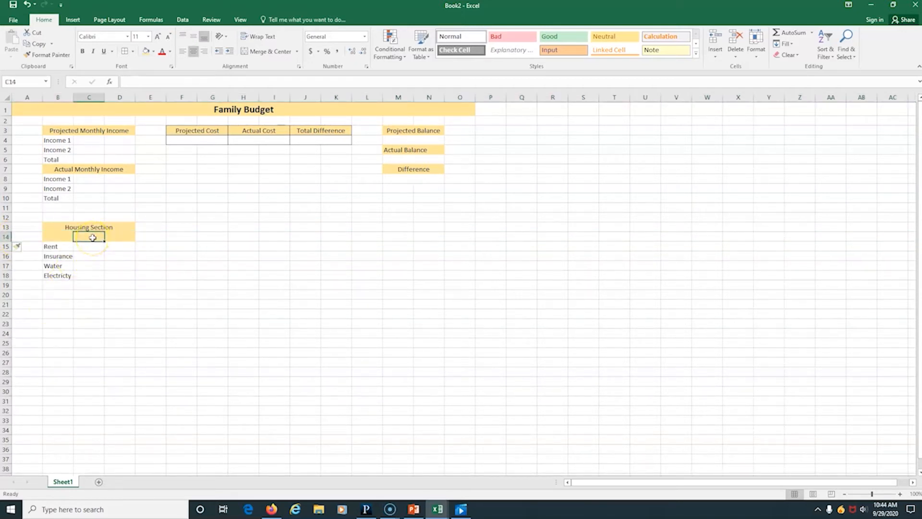
pyautogui.write('Projec')
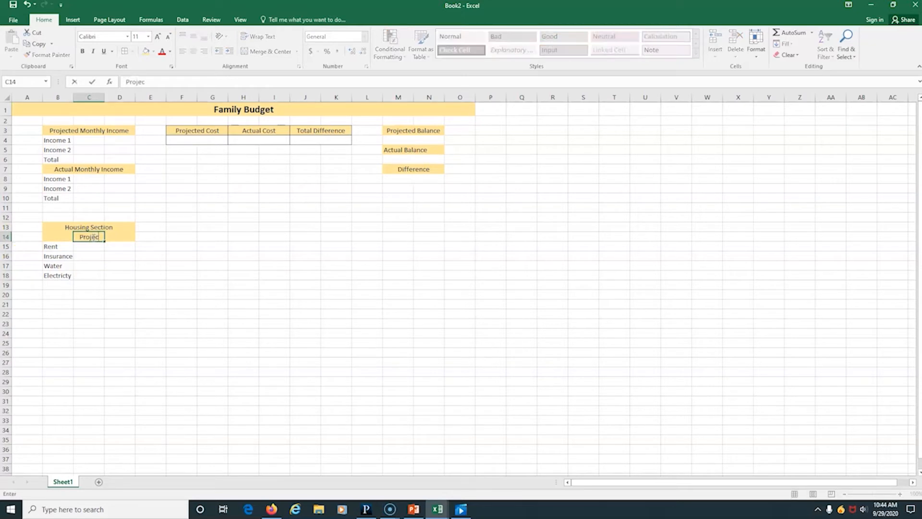
pyautogui.write('ted')
pyautogui.click(118, 236)
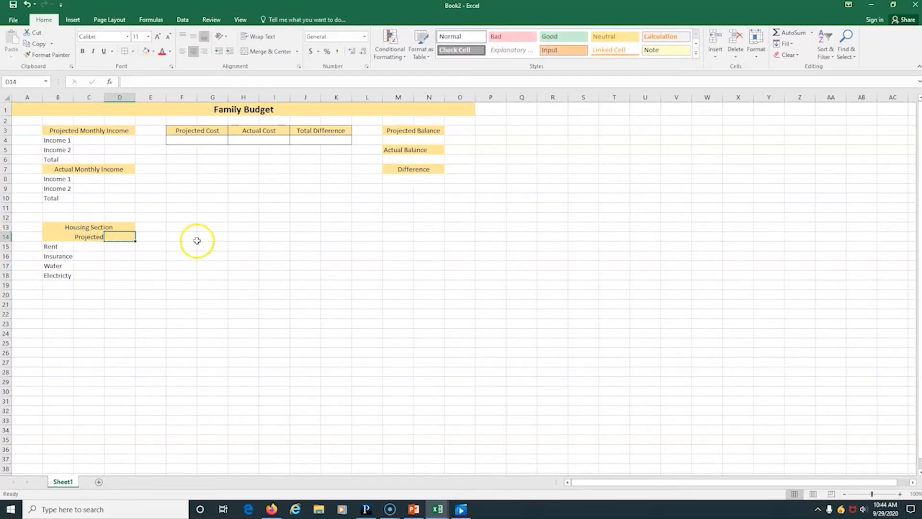
pyautogui.write('Actual')
pyautogui.press('Tab')
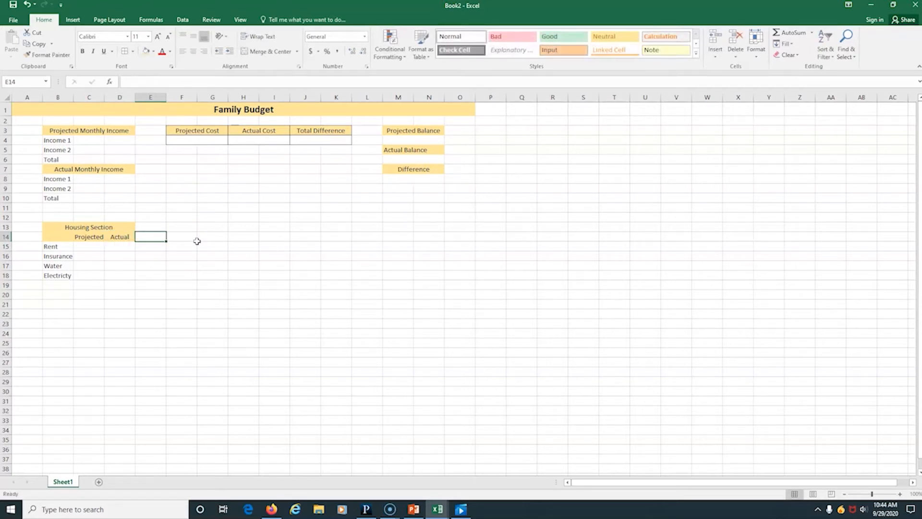
pyautogui.write('Dif')
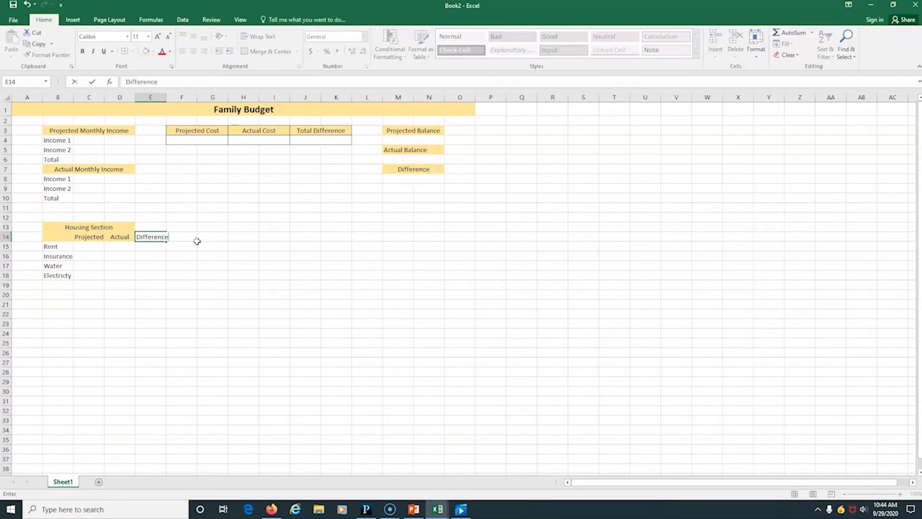
pyautogui.write('ference')
pyautogui.press('Tab')
# Fill B14 through E14 with light gold, and re-merge and center the Housing Section heading across B13 through E13
pyautogui.moveTo(48, 236); pyautogui.dragTo(152, 237)
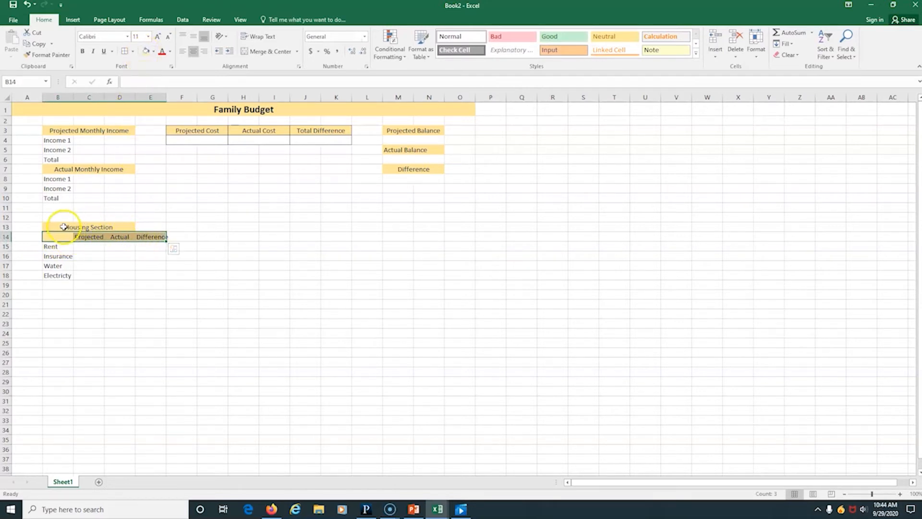
pyautogui.moveTo(64, 226); pyautogui.dragTo(140, 226)
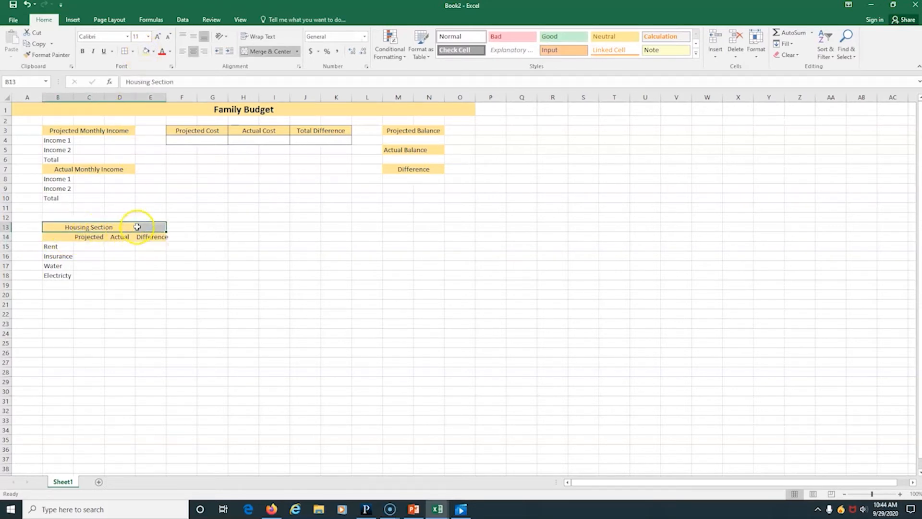
pyautogui.click(266, 51)
pyautogui.click(181, 323)
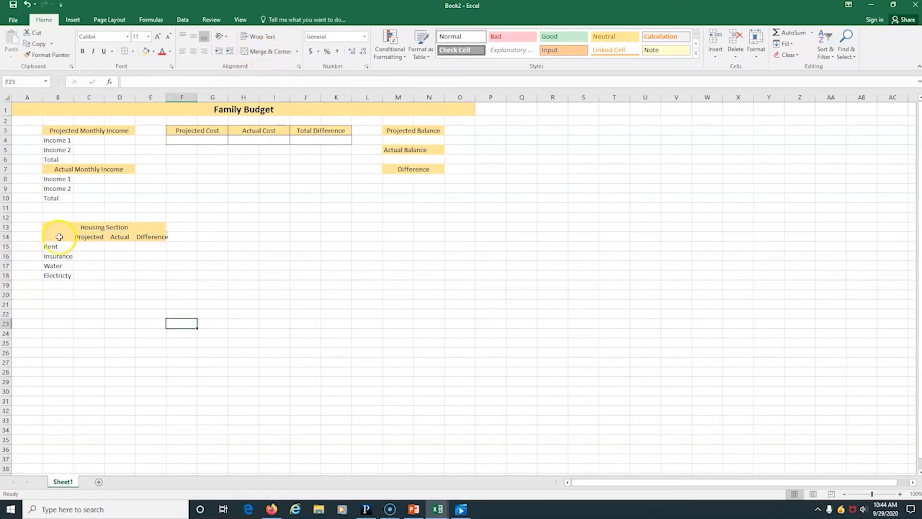
# Apply All Borders to B13 through E14, covering the Housing Section title and its column headings
pyautogui.moveTo(59, 236); pyautogui.dragTo(93, 233)
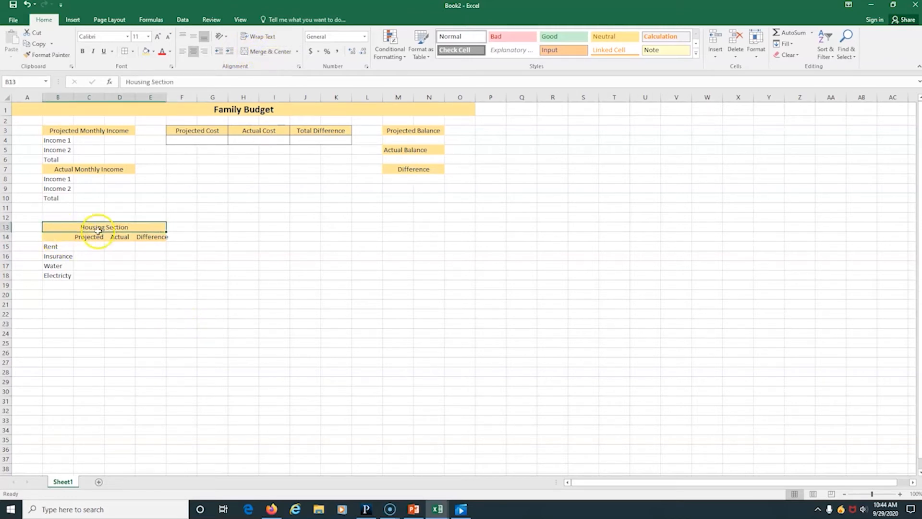
pyautogui.click(124, 51)
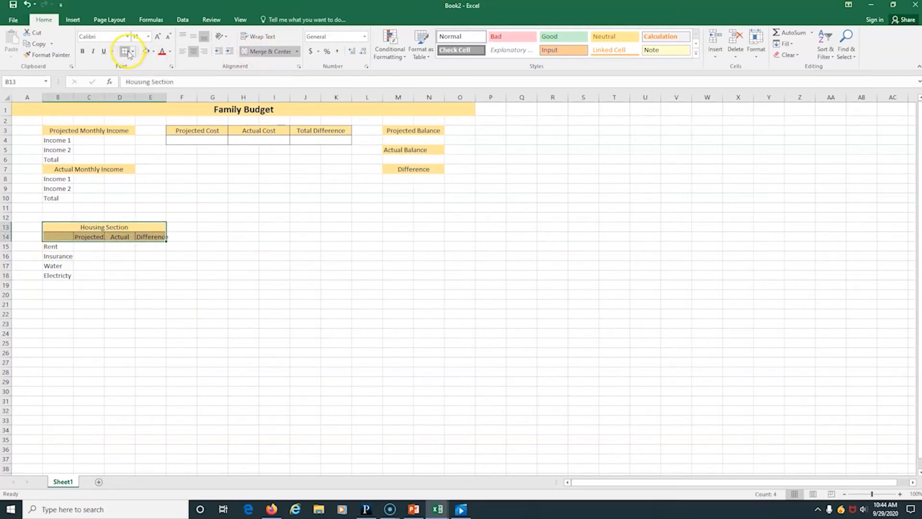
# Widen columns E and C slightly so the Difference and Projected headings fit inside their cells
pyautogui.click(117, 270)
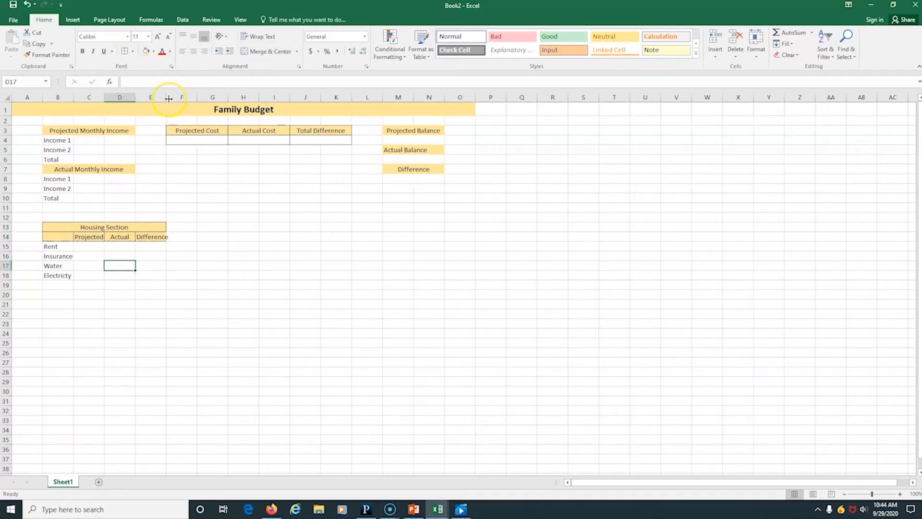
pyautogui.moveTo(169, 99); pyautogui.dragTo(173, 99)
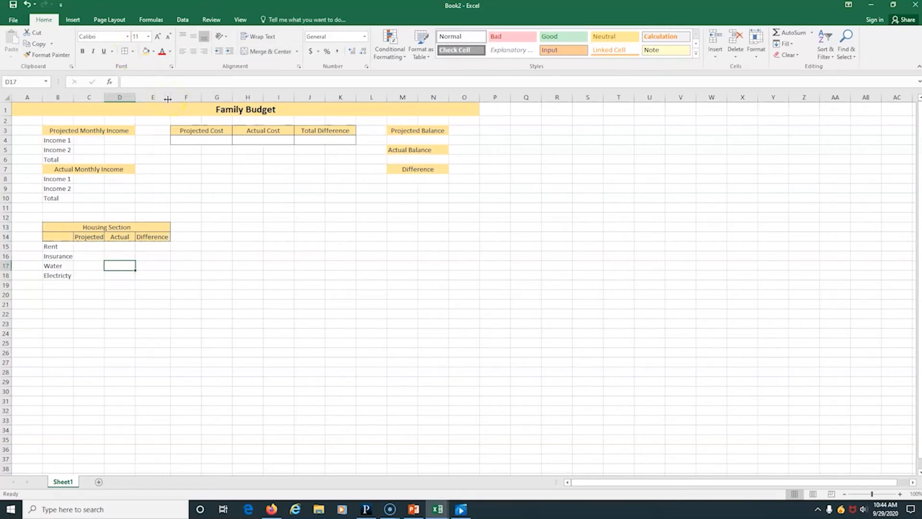
pyautogui.click(157, 304)
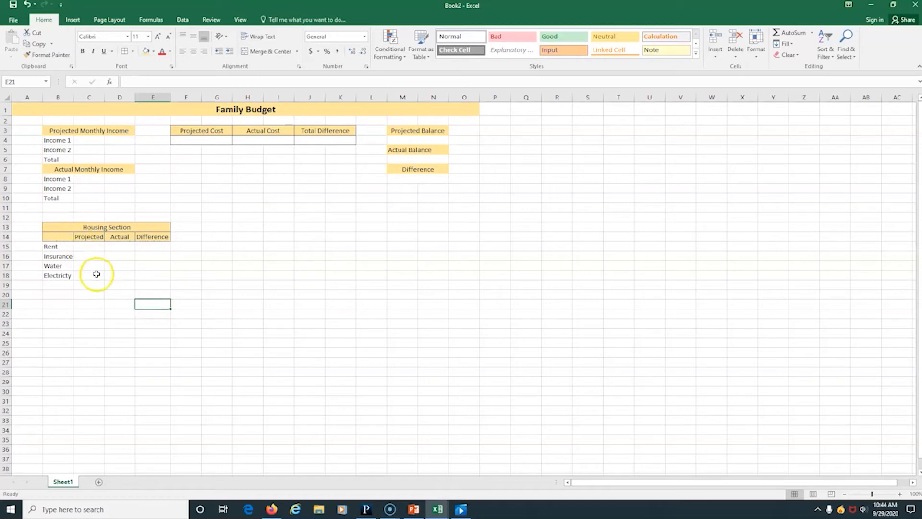
pyautogui.moveTo(104, 95); pyautogui.dragTo(105, 95)
pyautogui.click(120, 322)
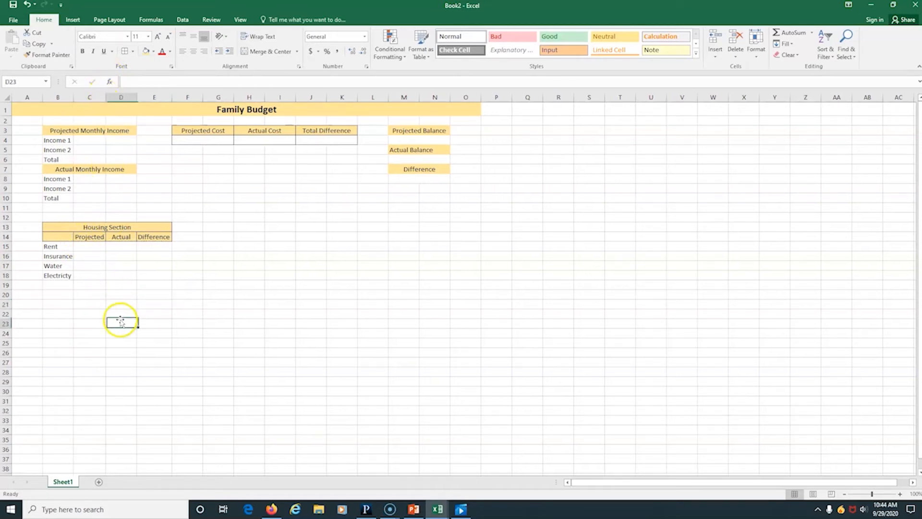
# Copy the whole housing section, B13 through E18, and paste the duplicate at B20
pyautogui.moveTo(51, 228); pyautogui.dragTo(100, 273)
pyautogui.hotkey('ctrl', 'c')
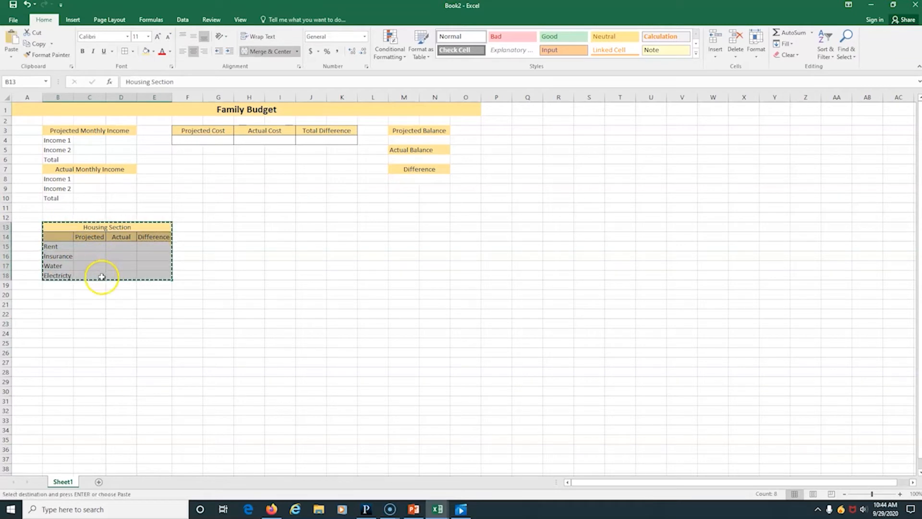
pyautogui.click(61, 296)
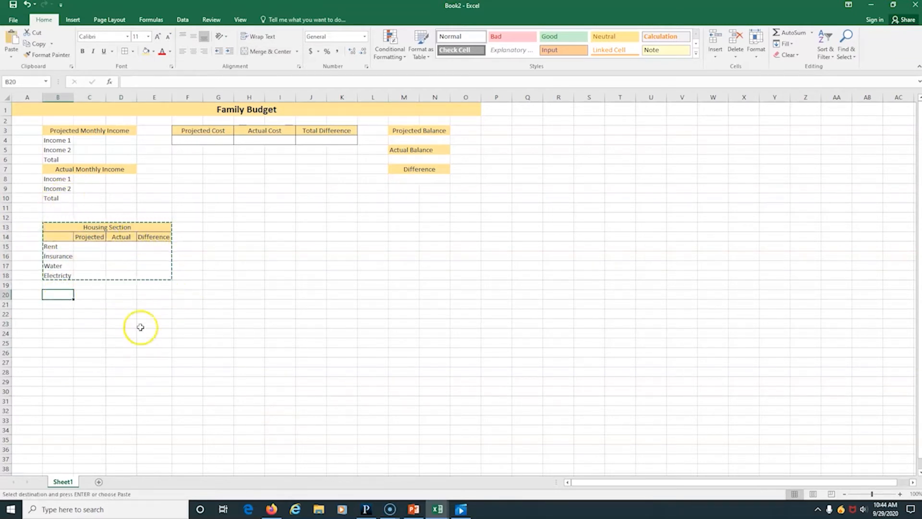
pyautogui.hotkey('ctrl', 'v')
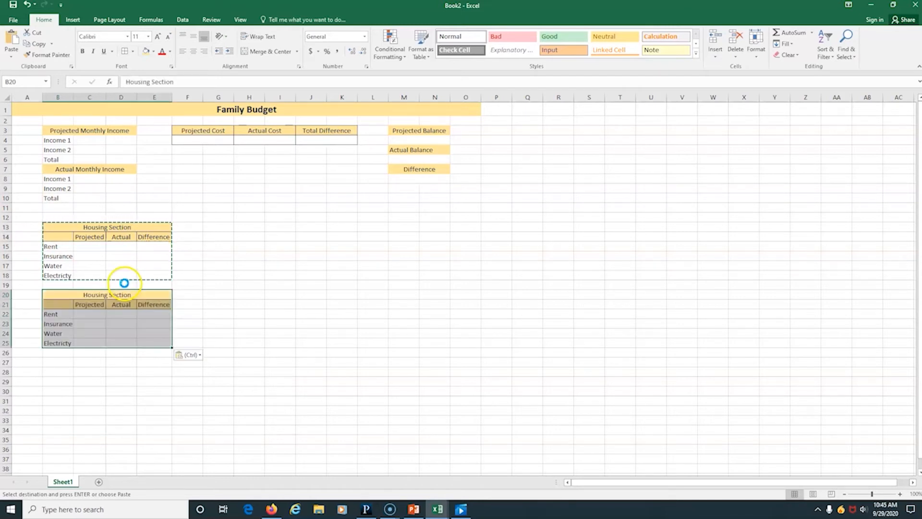
pyautogui.click(121, 325)
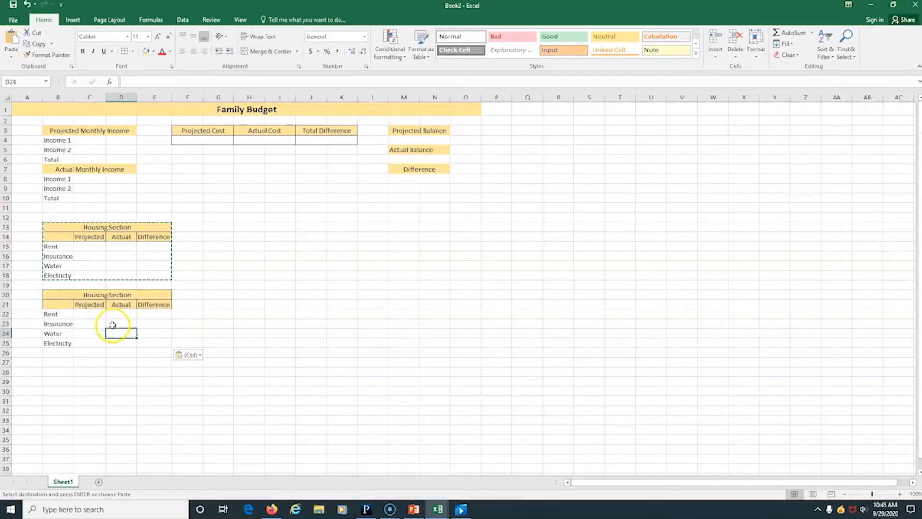
# Change the heading of the copied block in row 20 to Car Section
pyautogui.doubleClick(96, 294)
pyautogui.doubleClick(97, 294)
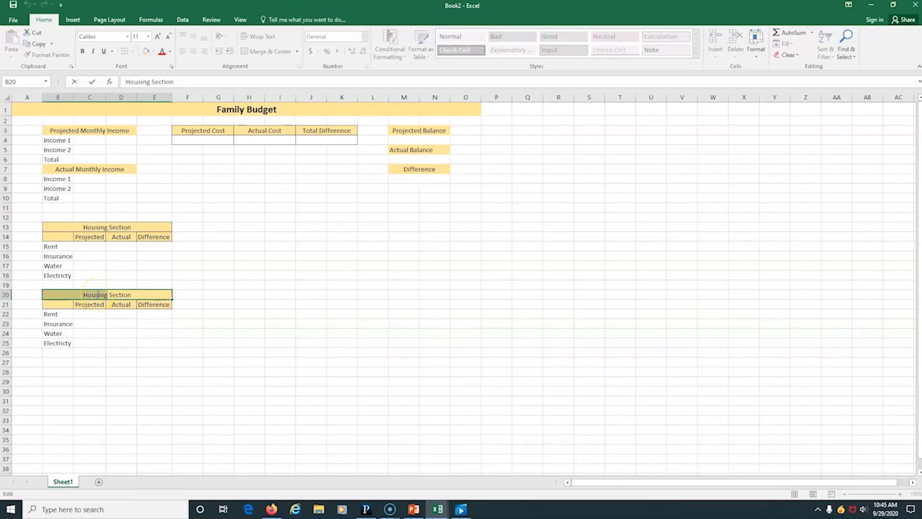
pyautogui.write('Car')
pyautogui.click(56, 324)
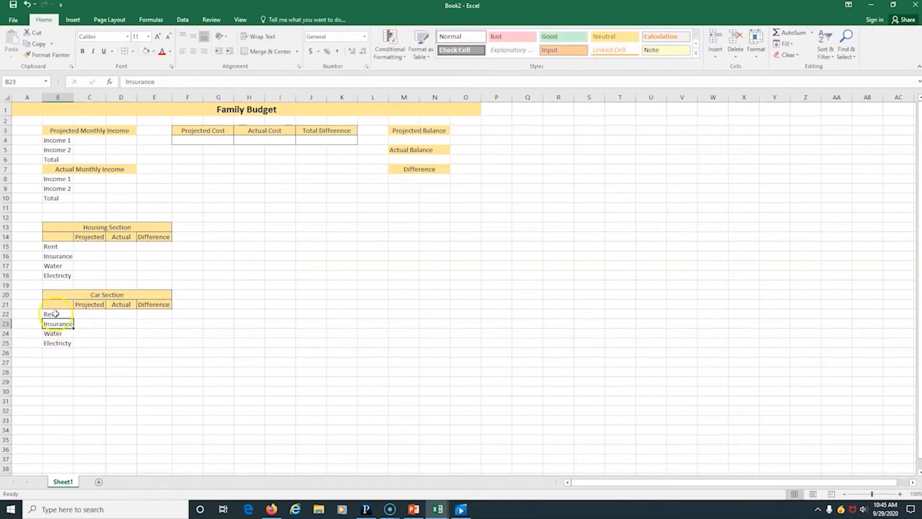
# Replace the Car Section labels with Car Note in B22 and Gas in B24, and clear the label in B25
pyautogui.click(56, 313)
pyautogui.write('Cart')
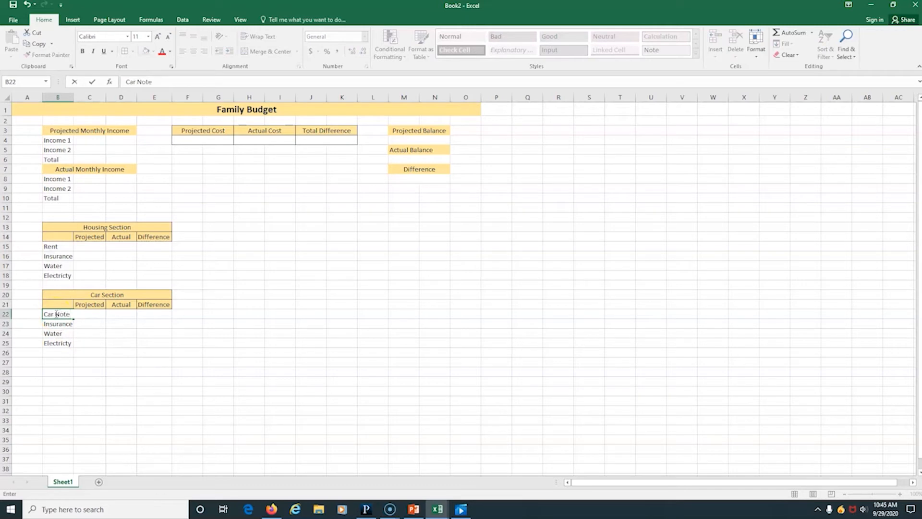
pyautogui.press('Return')
pyautogui.press('Return')
pyautogui.write('Gas')
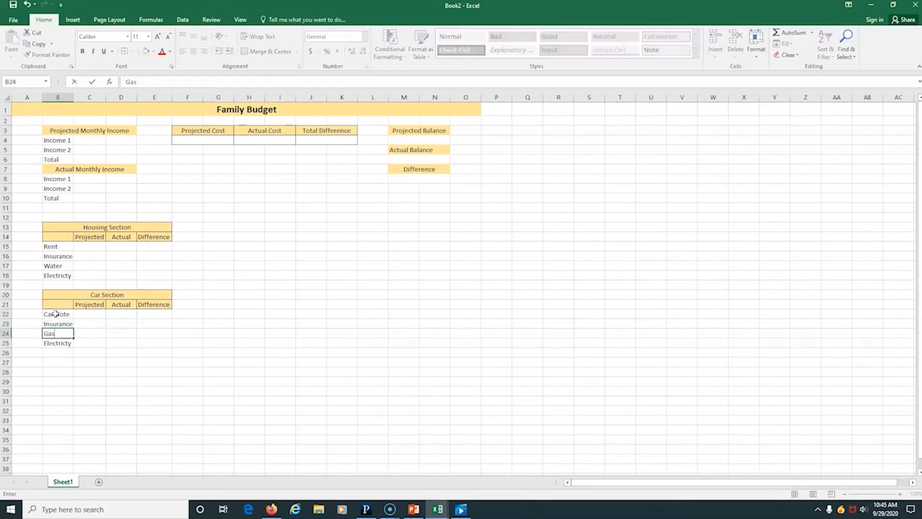
pyautogui.press('Return')
pyautogui.press('Delete')
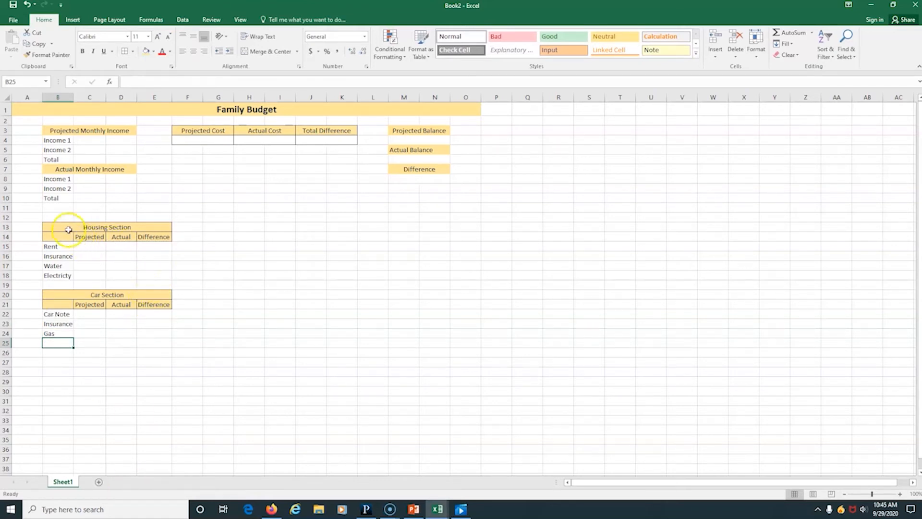
# Copy the housing section, B13 through E18, to G13 and change the duplicate's heading to Others
pyautogui.moveTo(58, 226); pyautogui.dragTo(144, 273)
pyautogui.hotkey('ctrl', 'c')
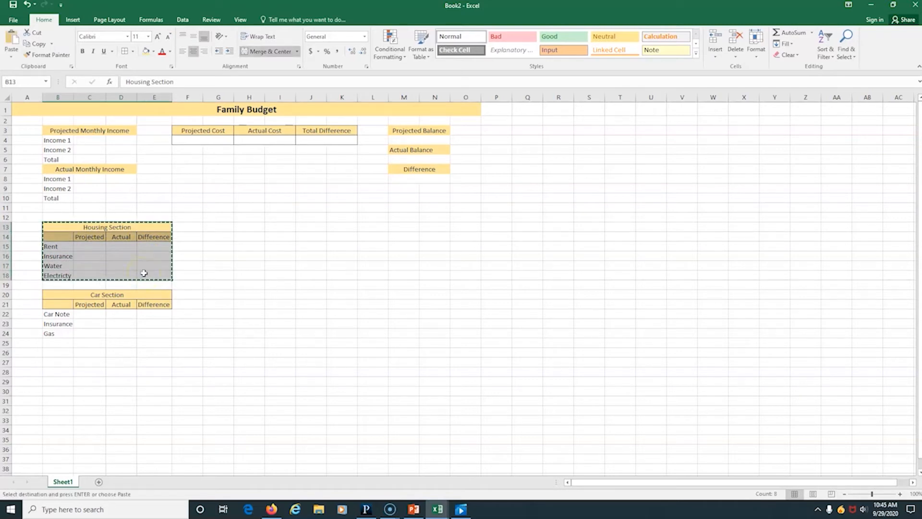
pyautogui.click(227, 229)
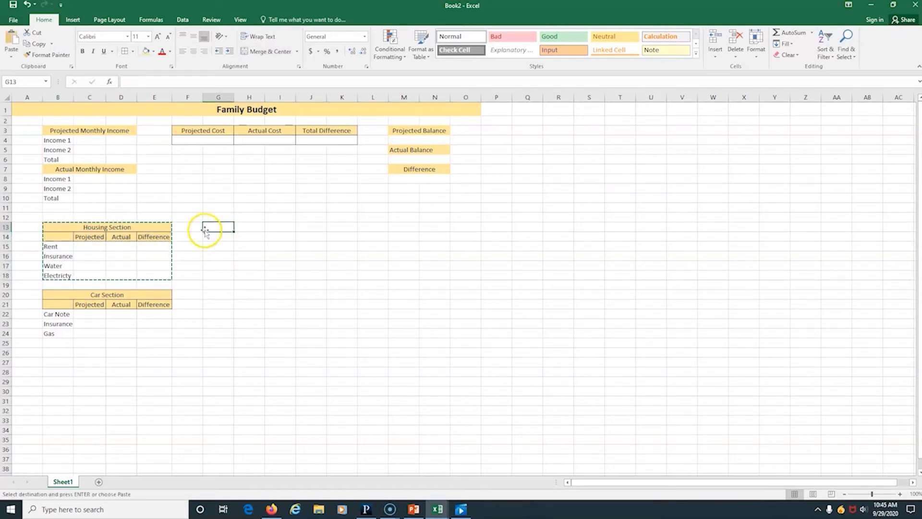
pyautogui.hotkey('ctrl', 'v')
pyautogui.click(244, 227)
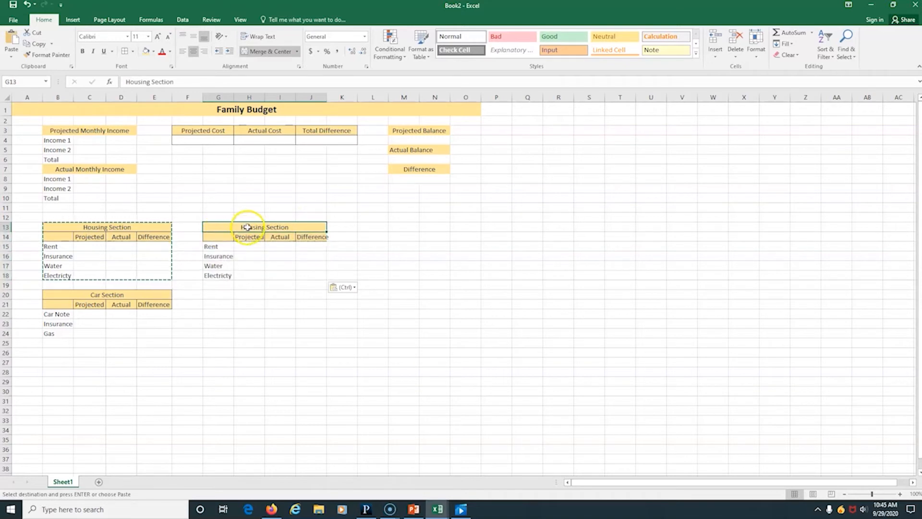
pyautogui.write('Others')
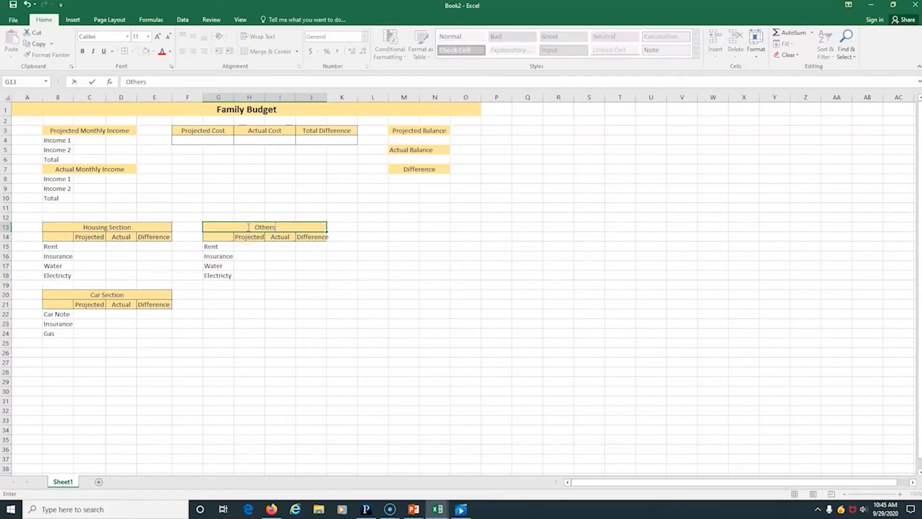
pyautogui.click(212, 254)
# Enter Food in G15 and Entertainment in G16, and clear the remaining Water and Electricty labels in the Others section
pyautogui.click(219, 244)
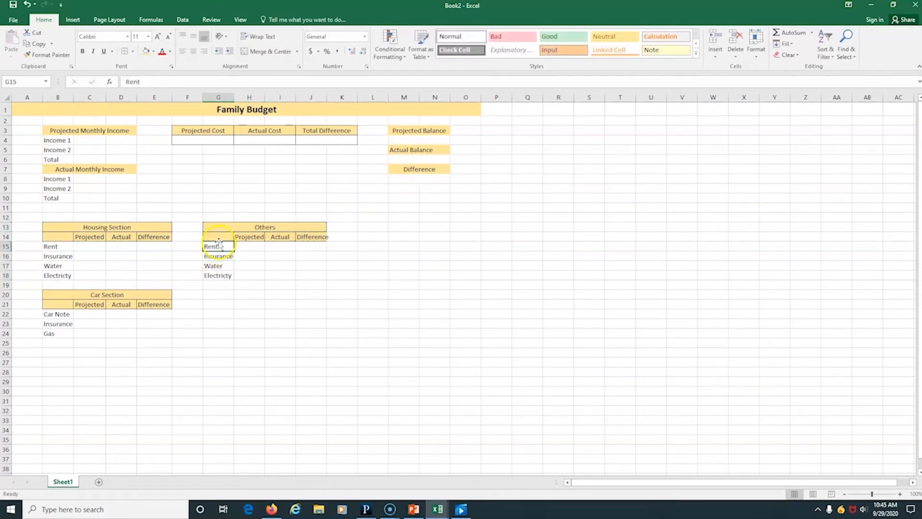
pyautogui.write('Food')
pyautogui.press('Return')
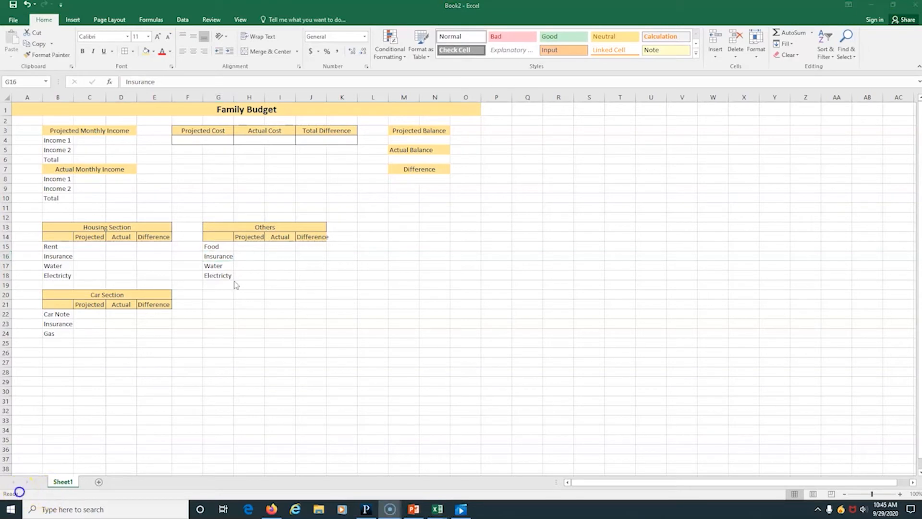
pyautogui.write('Ente')
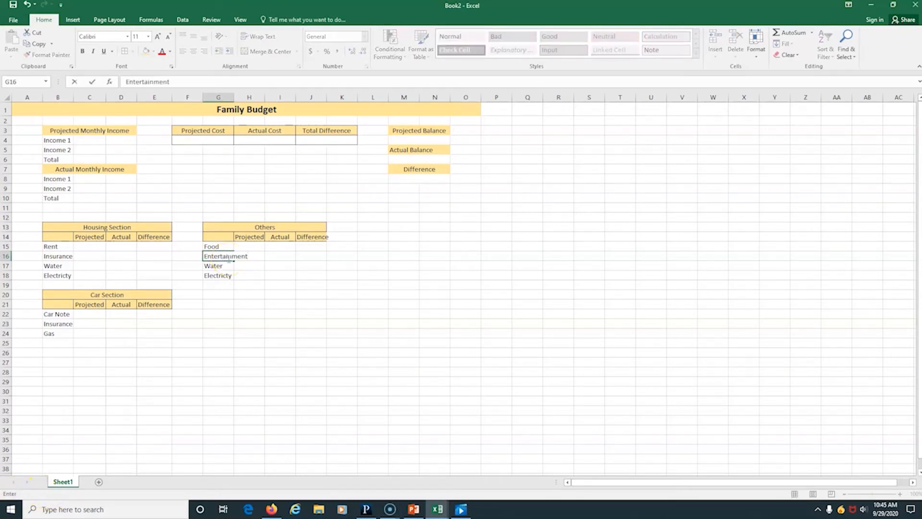
pyautogui.write('rtainment')
pyautogui.press('Return')
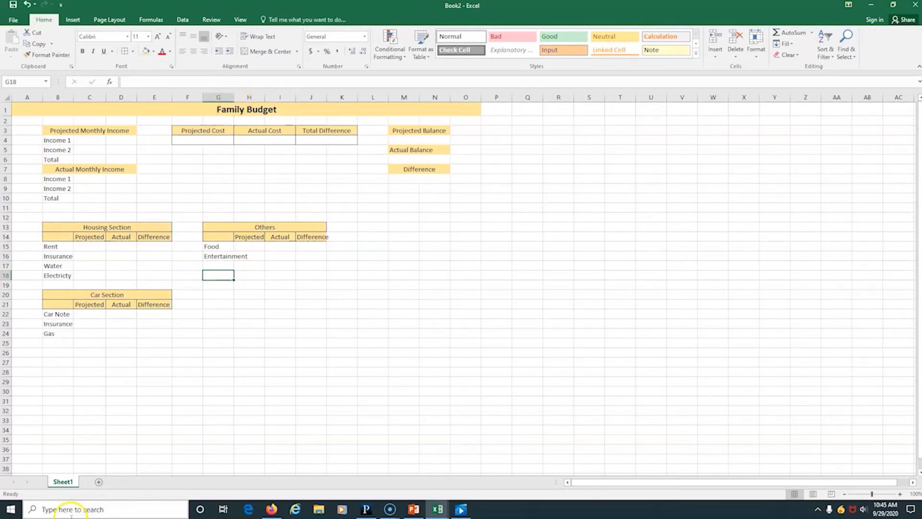
pyautogui.click(25, 493)
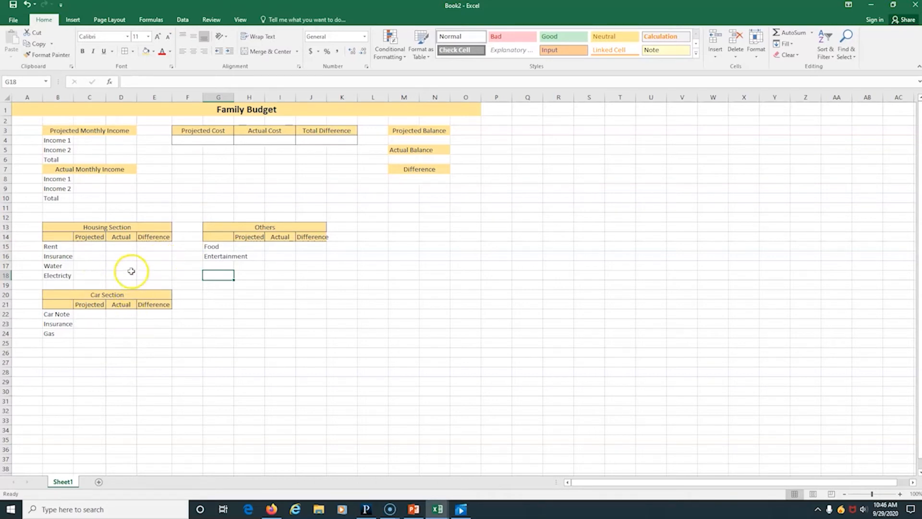
# Enter the formula =C15-D15 in E15 for the Rent difference and fill it down to E18
pyautogui.click(158, 246)
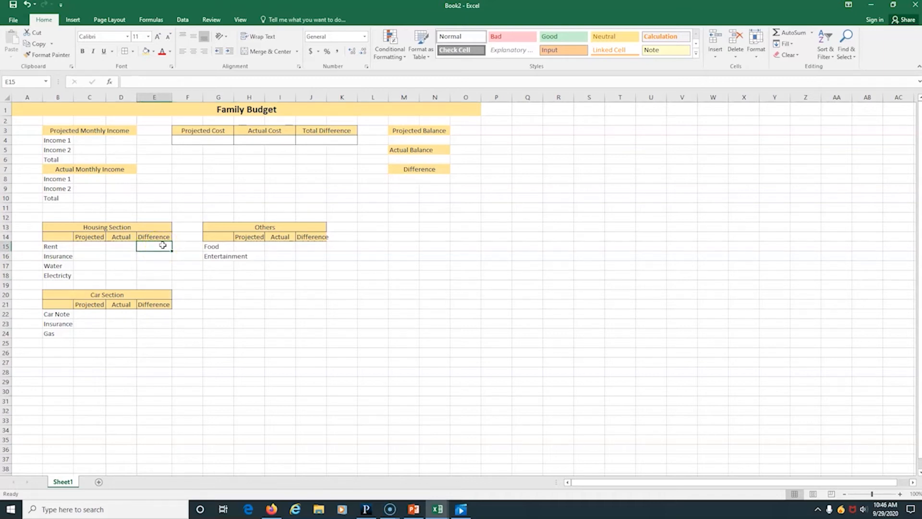
pyautogui.write('=')
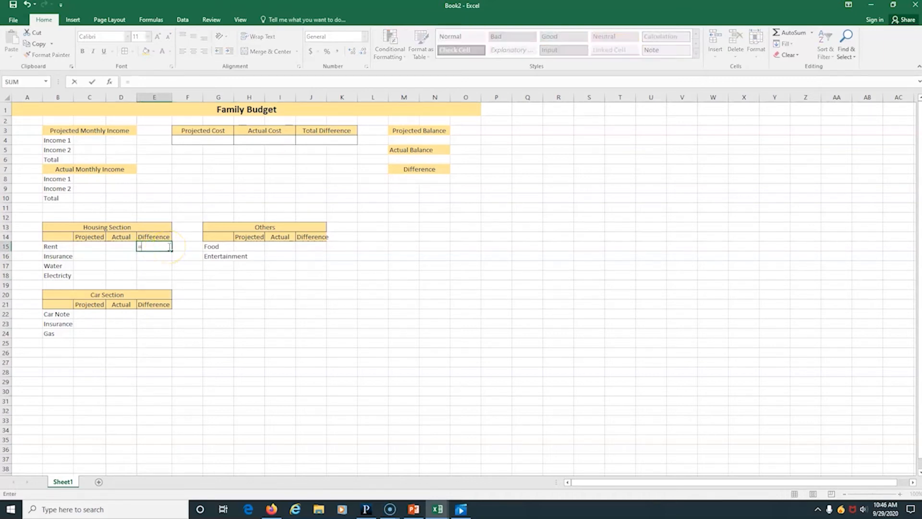
pyautogui.click(86, 247)
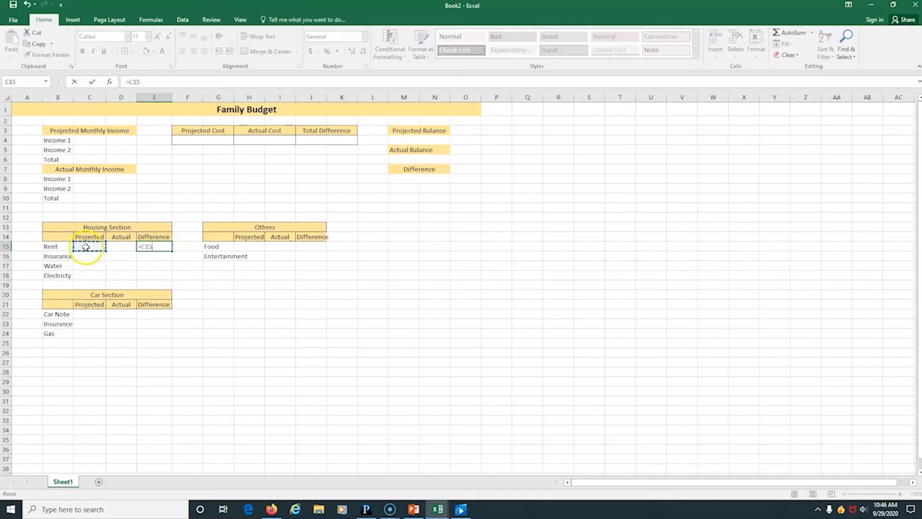
pyautogui.write('-')
pyautogui.click(116, 247)
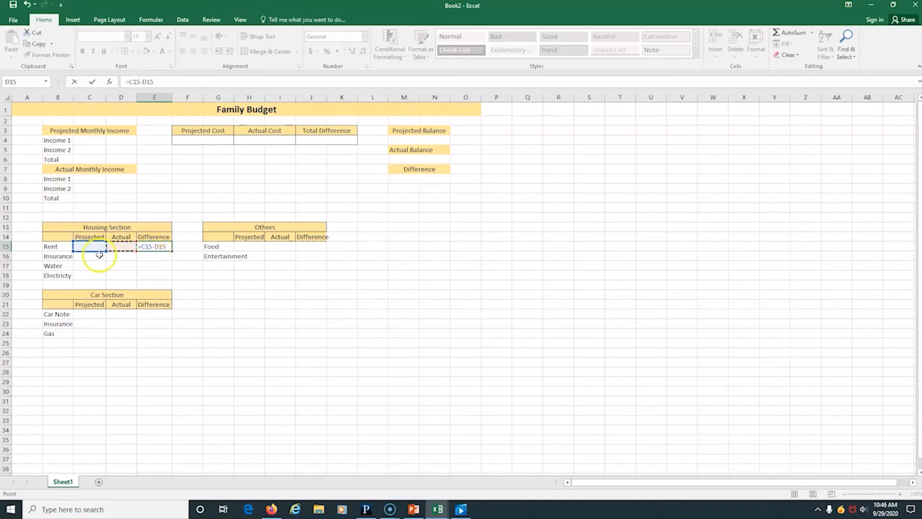
pyautogui.hotkey('ctrl', 'Return')
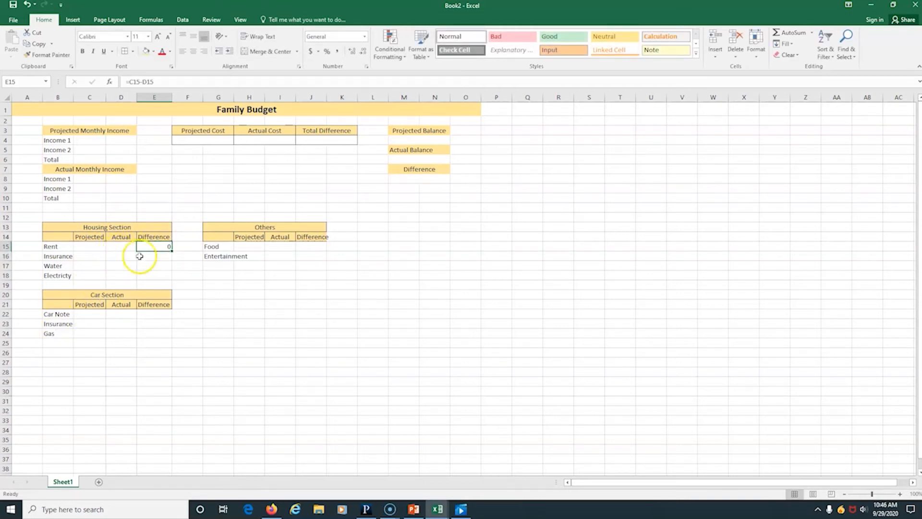
pyautogui.moveTo(171, 249); pyautogui.dragTo(172, 280)
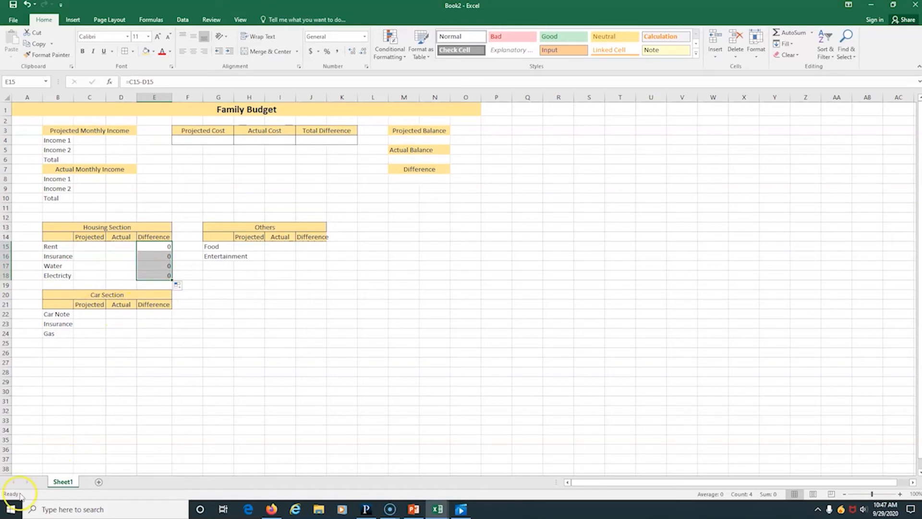
# Copy the Difference formulas from E15 through E17 into E22 through E24 of the Car Section
pyautogui.click(159, 247)
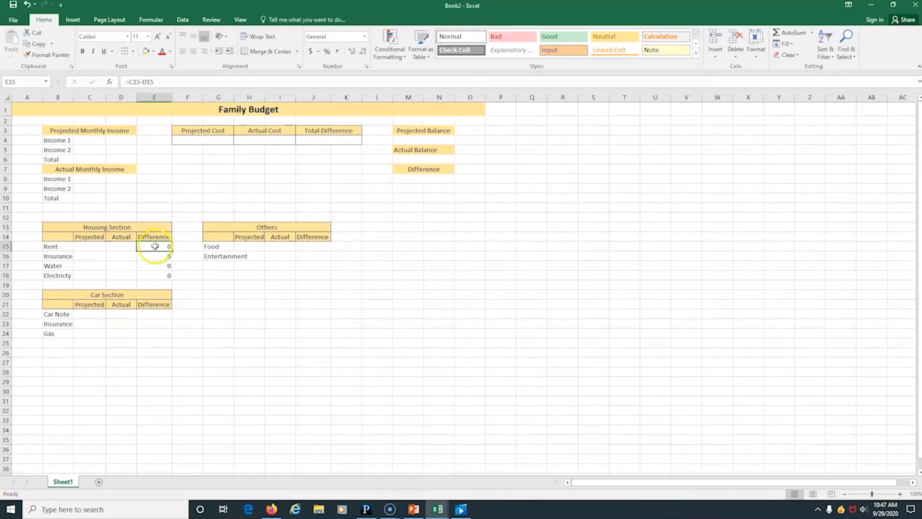
pyautogui.moveTo(154, 246); pyautogui.dragTo(154, 274)
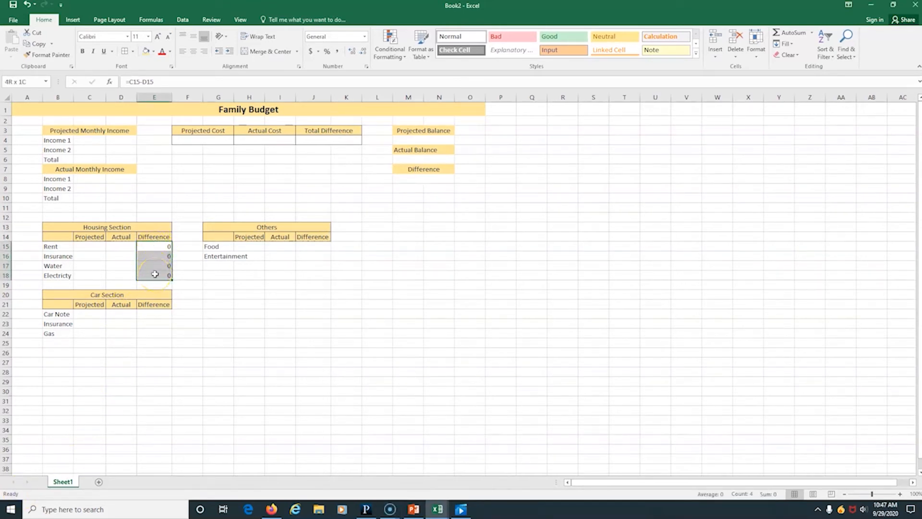
pyautogui.hotkey('ctrl', 'c')
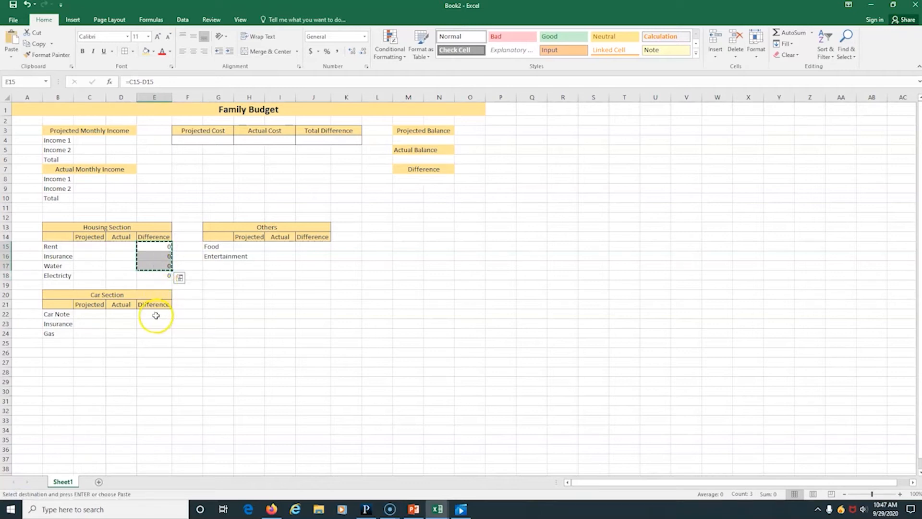
pyautogui.moveTo(155, 315); pyautogui.dragTo(155, 333)
pyautogui.hotkey('ctrl', 'v')
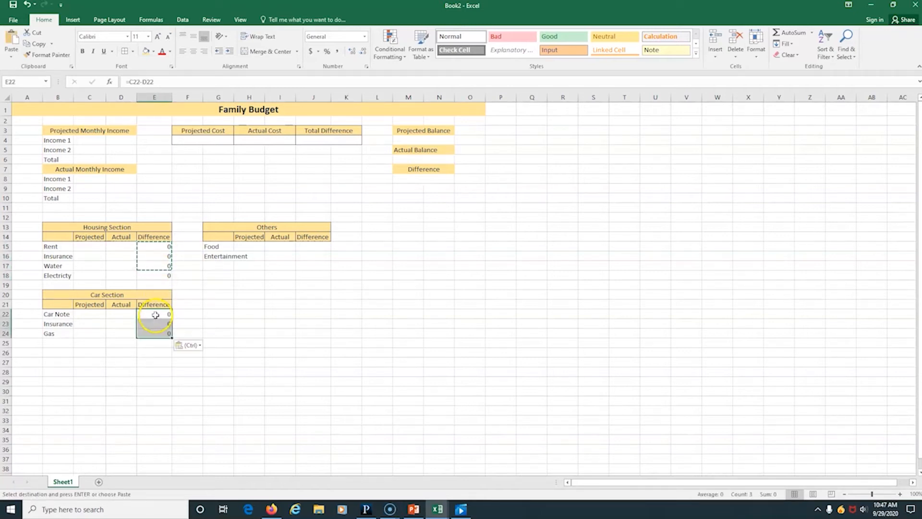
# Copy the Difference formulas from E15 and E16 into J15 and J16 of the Others section, and open the J15 formula to check its references
pyautogui.click(304, 247)
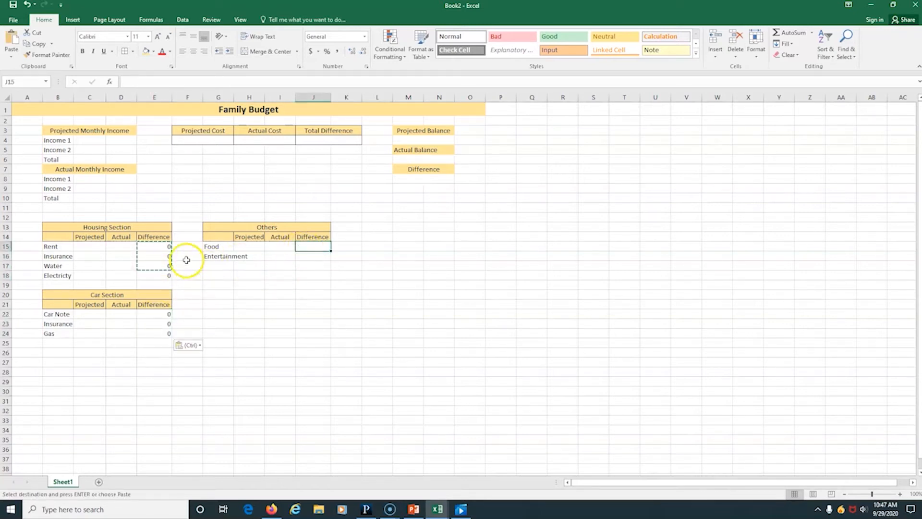
pyautogui.moveTo(164, 247); pyautogui.dragTo(162, 254)
pyautogui.hotkey('ctrl', 'c')
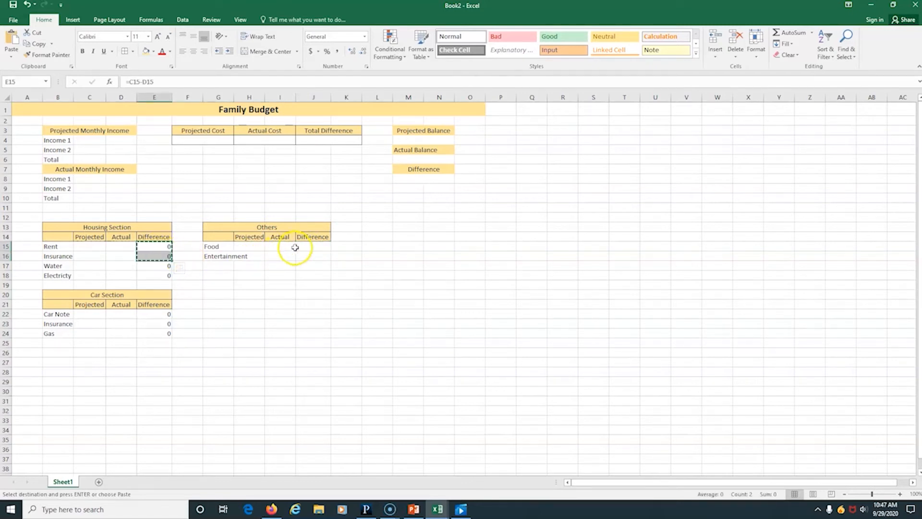
pyautogui.click(304, 247)
pyautogui.hotkey('ctrl', 'v')
pyautogui.doubleClick(304, 247)
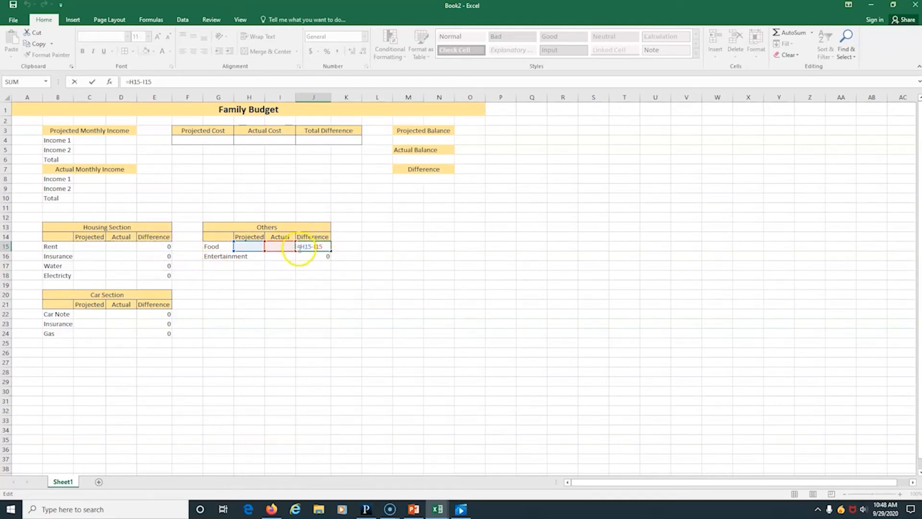
# Add a Subtotal label below the last item of the Housing, Car and Others sections, in B19, B25 and G17
pyautogui.click(156, 245)
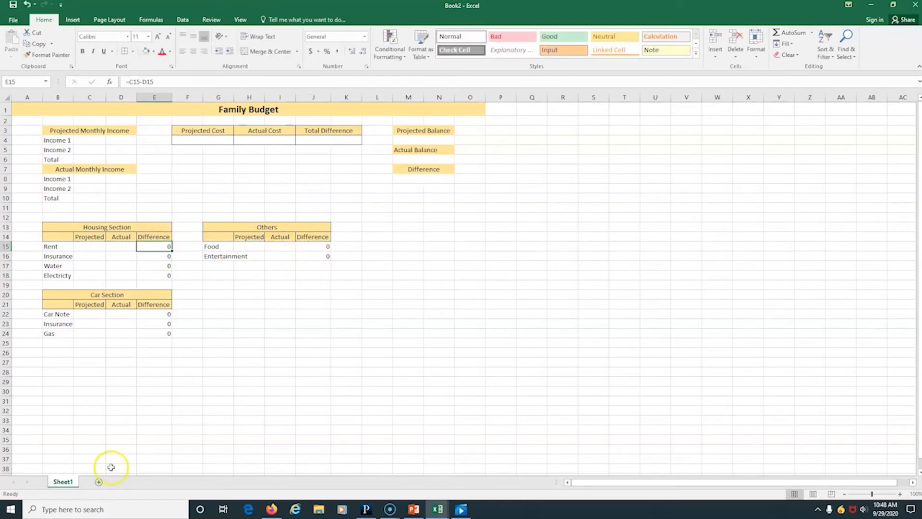
pyautogui.click(58, 287)
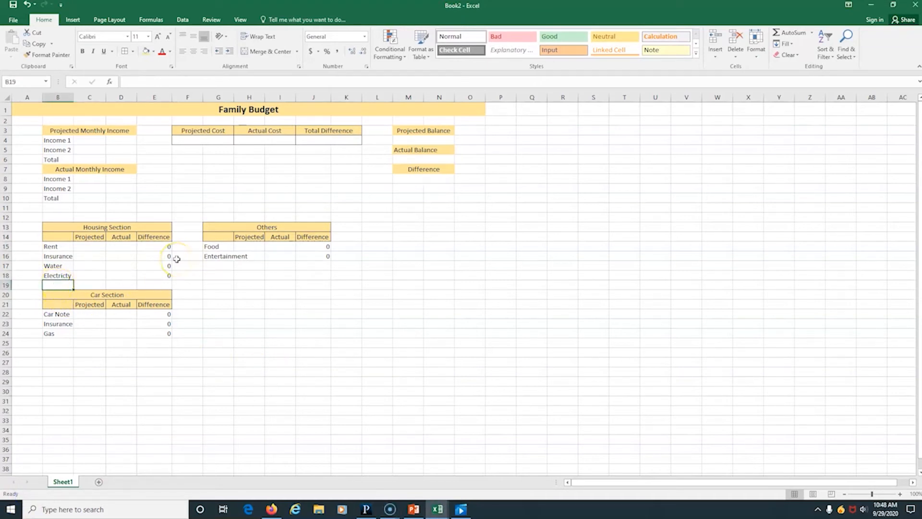
pyautogui.write('Subtotal')
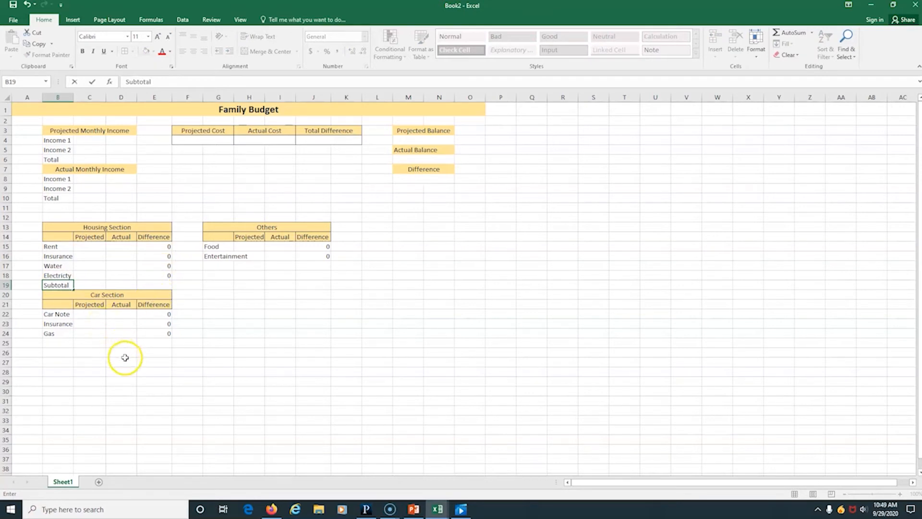
pyautogui.click(109, 344)
pyautogui.click(54, 342)
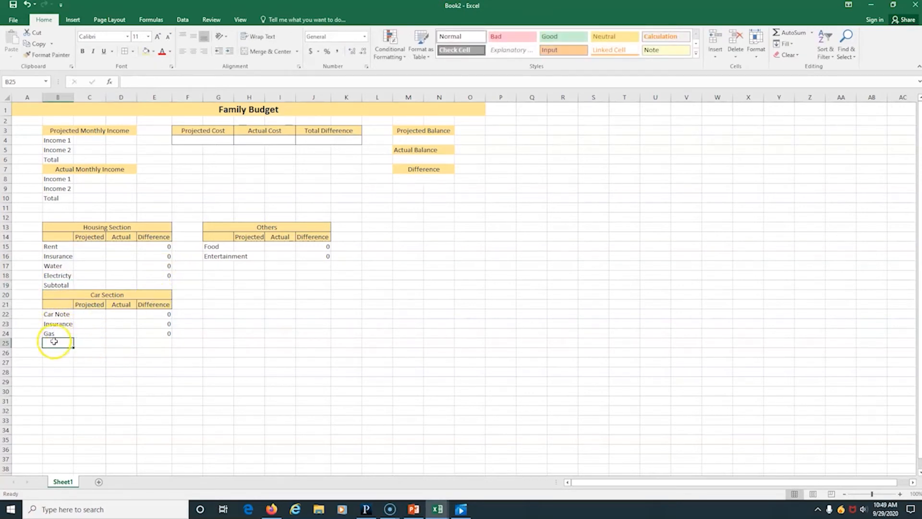
pyautogui.write('Subtotal')
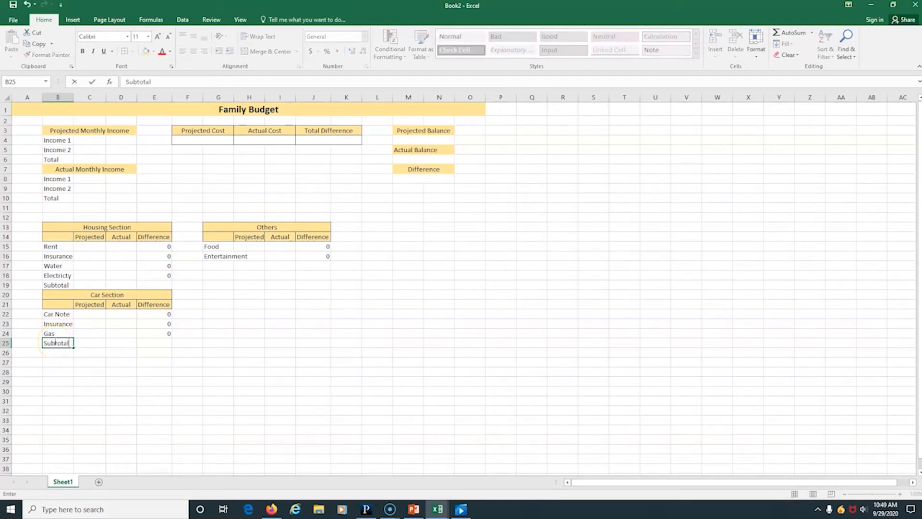
pyautogui.click(214, 268)
pyautogui.write('Subtotal')
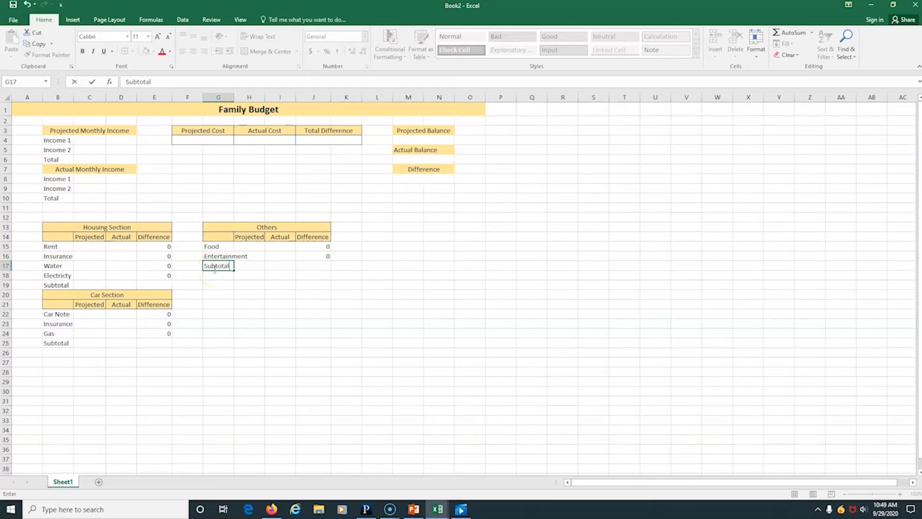
pyautogui.click(205, 302)
# Enter the formula =SUM(C15:C18) in C19 for the Housing Section's projected subtotal
pyautogui.click(89, 284)
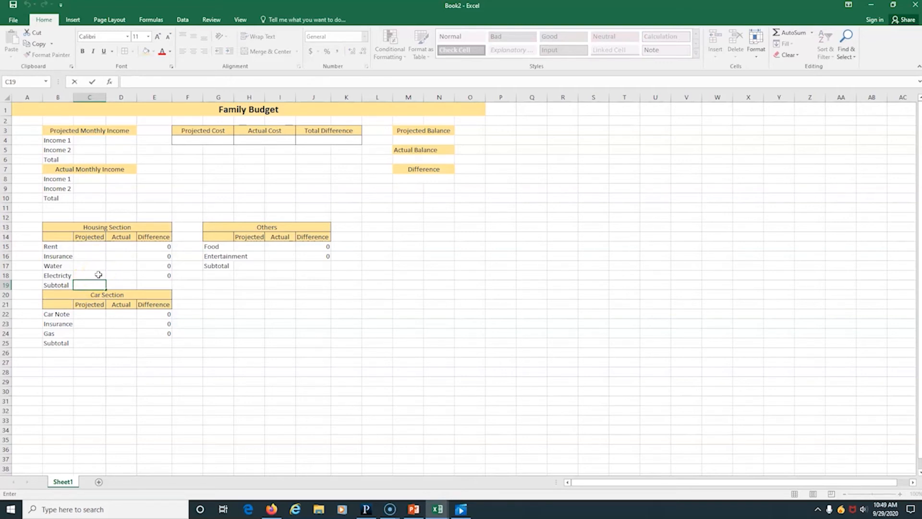
pyautogui.write('=SUM')
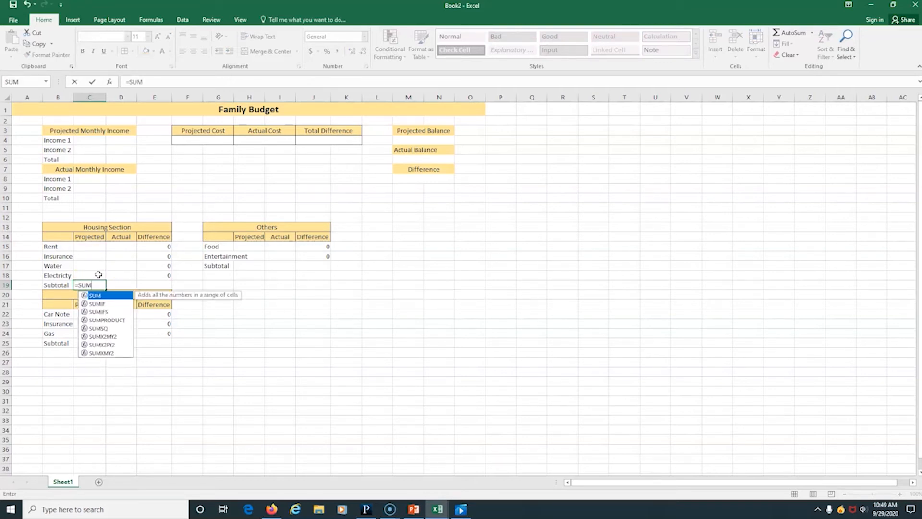
pyautogui.moveTo(81, 247); pyautogui.dragTo(89, 275)
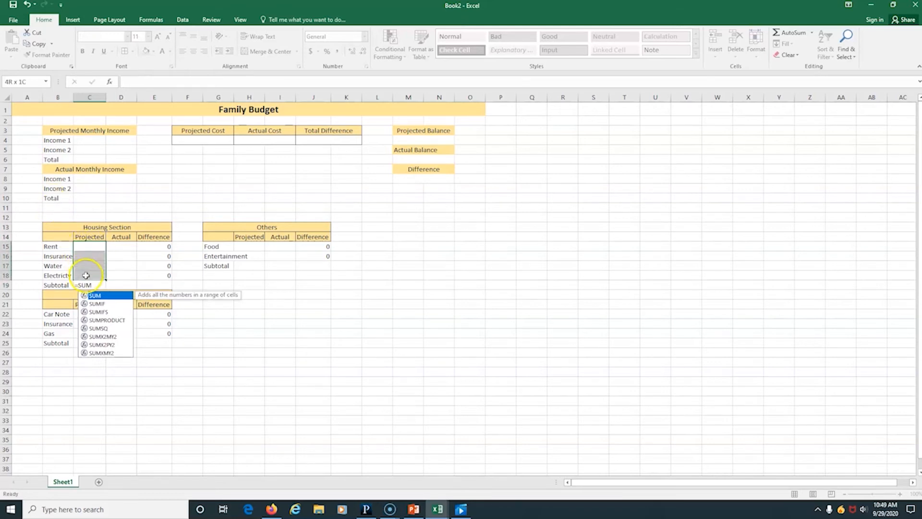
pyautogui.press('Return')
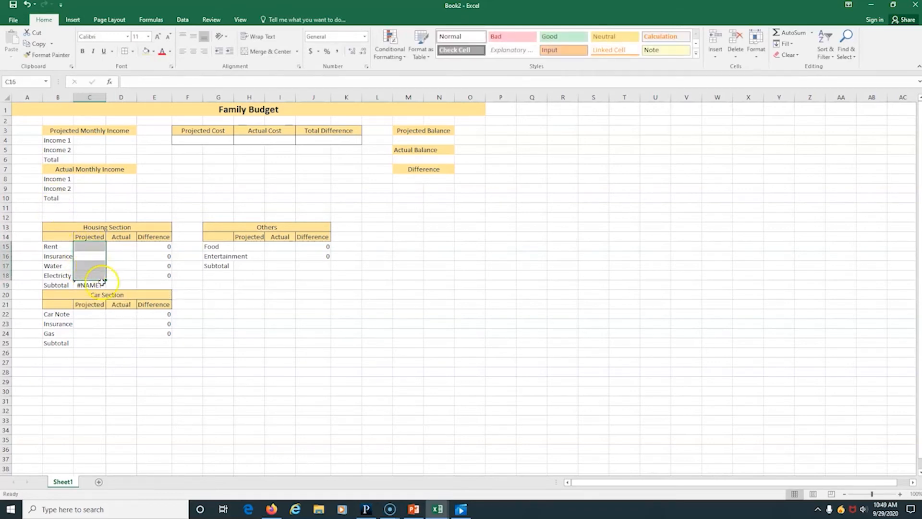
pyautogui.doubleClick(95, 284)
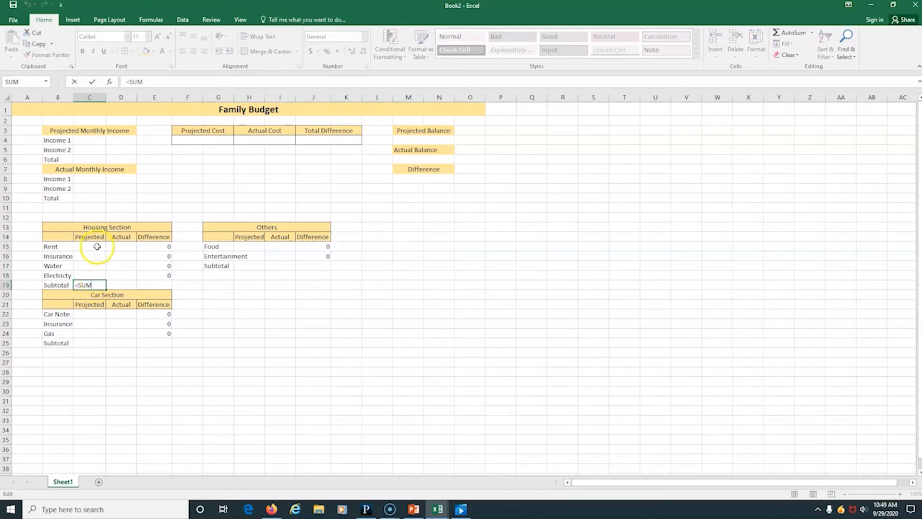
pyautogui.moveTo(94, 245); pyautogui.dragTo(97, 276)
pyautogui.doubleClick(97, 285)
pyautogui.write('(')
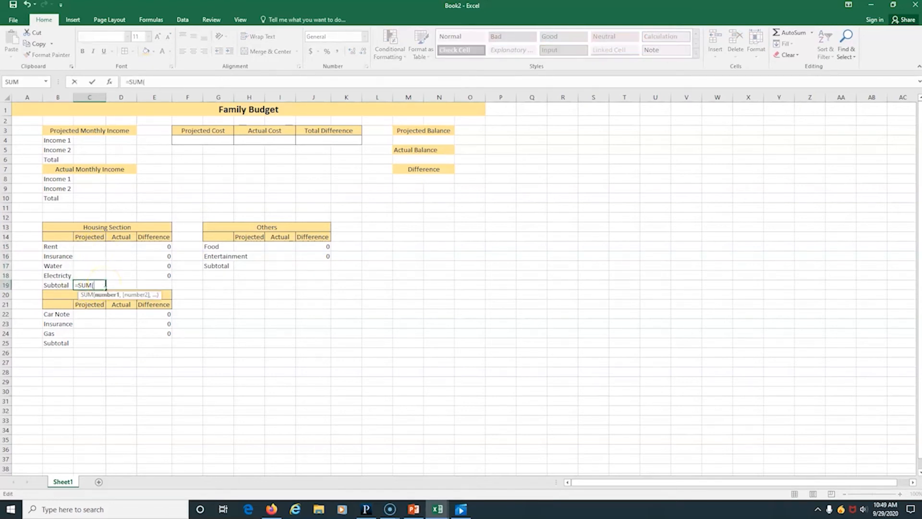
pyautogui.moveTo(97, 246); pyautogui.dragTo(97, 273)
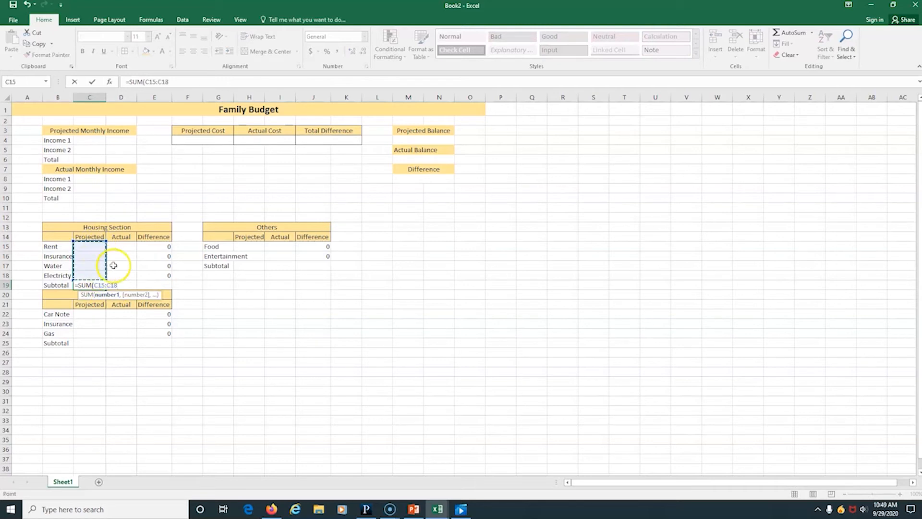
pyautogui.press('Return')
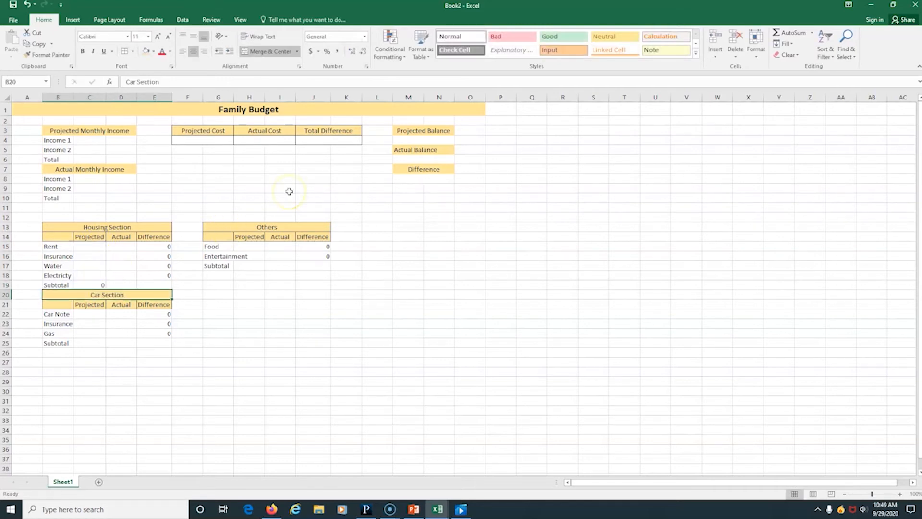
# Copy the subtotal formula from C19 into D19 and E19 for the Housing Section's Actual and Difference columns
pyautogui.click(93, 284)
pyautogui.hotkey('ctrl', 'c')
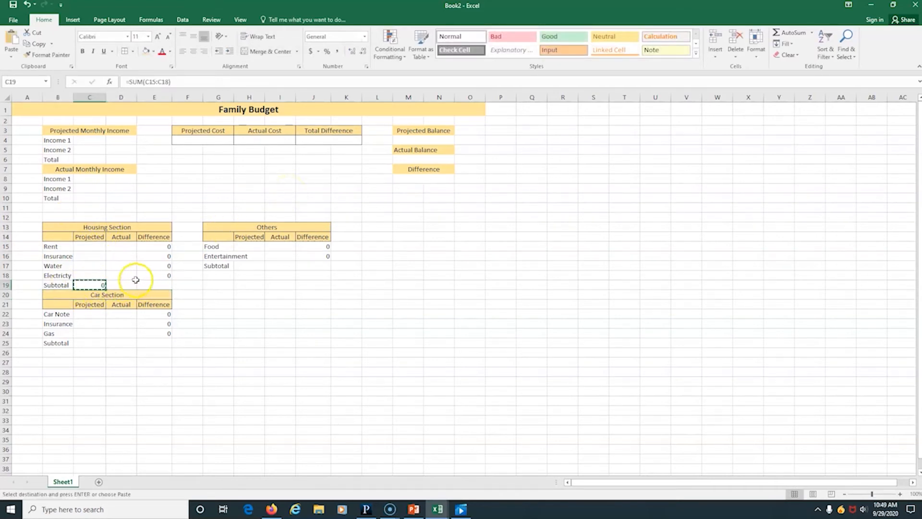
pyautogui.click(120, 284)
pyautogui.hotkey('ctrl', 'v')
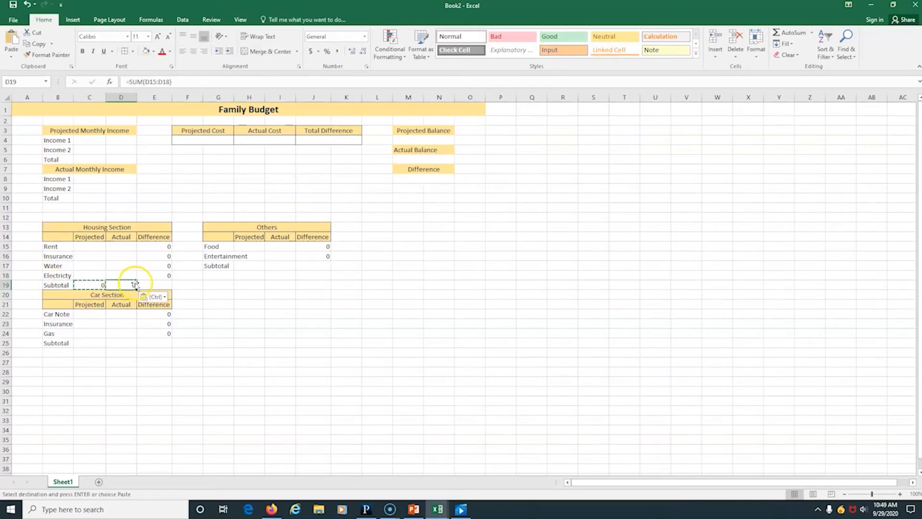
pyautogui.click(151, 285)
pyautogui.hotkey('ctrl', 'v')
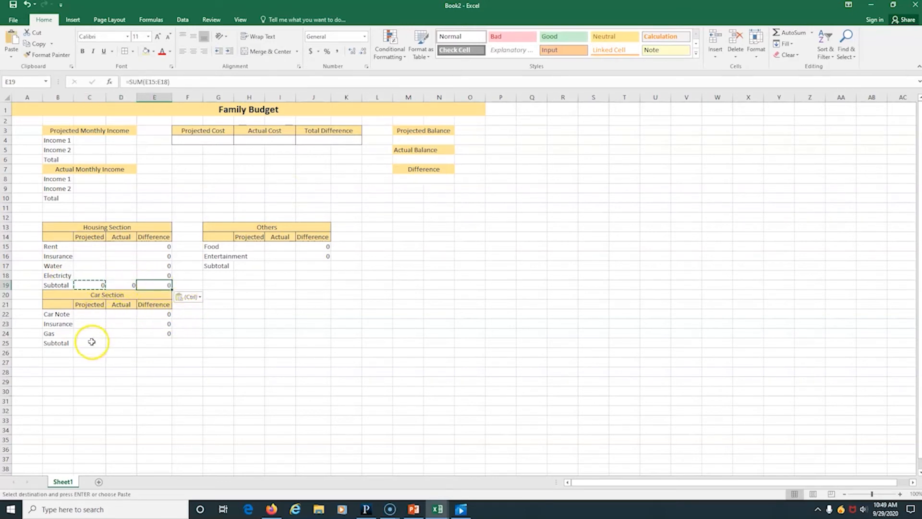
# Paste the copied C19 subtotal formula into C25:E25 of the Car Section and H17:J17 of the Others section
pyautogui.moveTo(90, 343); pyautogui.dragTo(154, 343)
pyautogui.hotkey('ctrl', 'v')
pyautogui.moveTo(256, 266); pyautogui.dragTo(299, 268)
pyautogui.hotkey('ctrl', 'v')
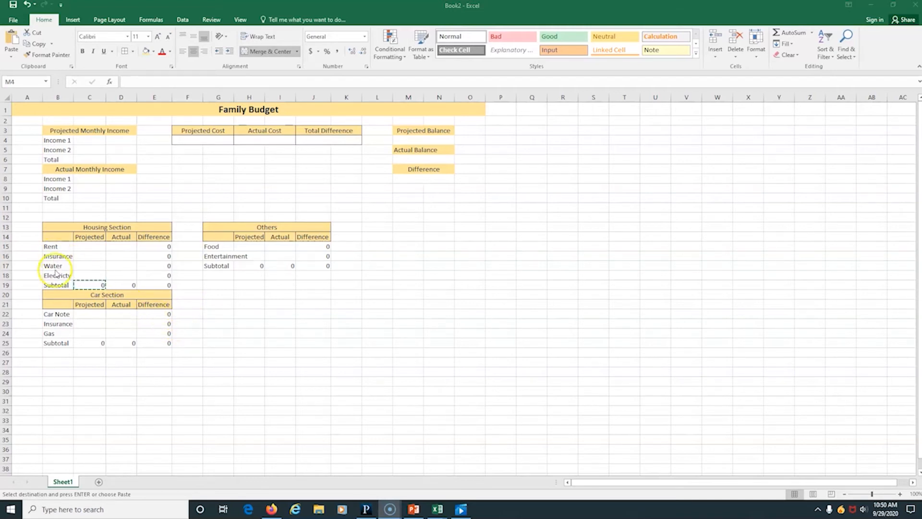
# Enter the formula =SUM(C25,C19,H17) in the cell under Projected Cost to total the three projected subtotals
pyautogui.click(211, 141)
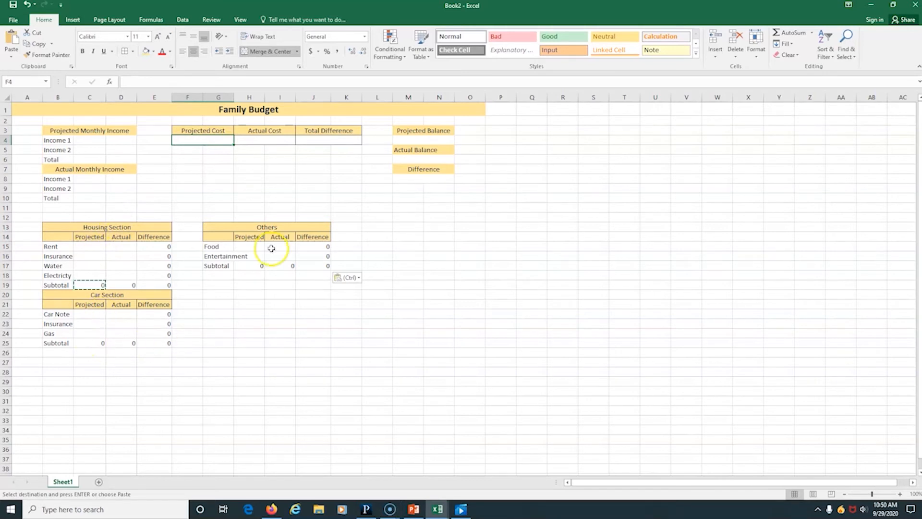
pyautogui.doubleClick(203, 140)
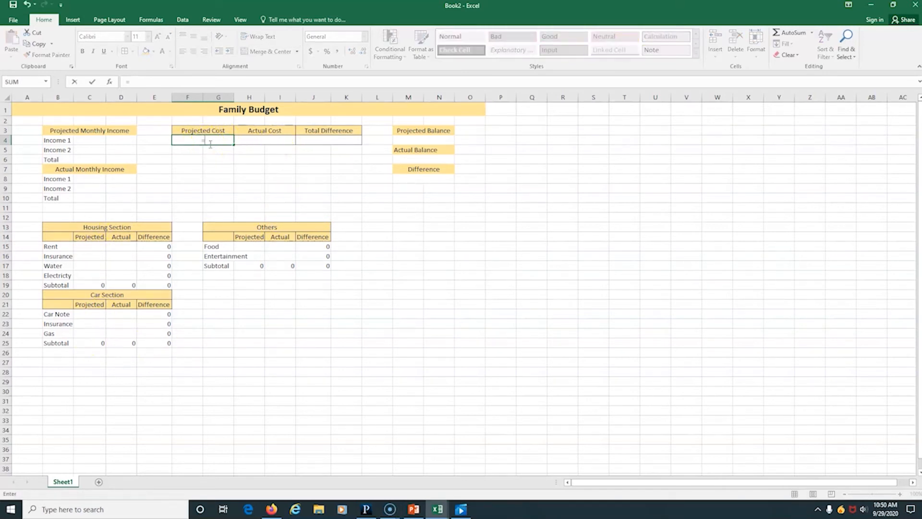
pyautogui.write('=SUM')
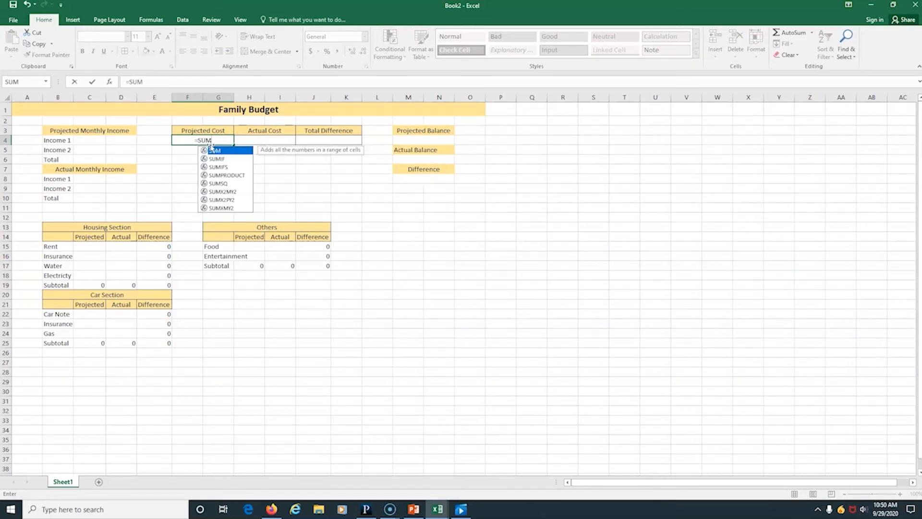
pyautogui.doubleClick(220, 150)
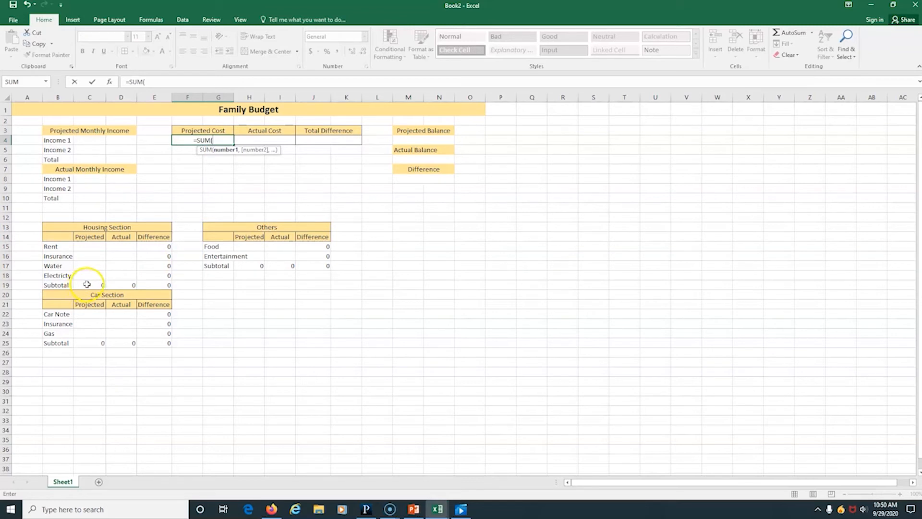
pyautogui.click(87, 284)
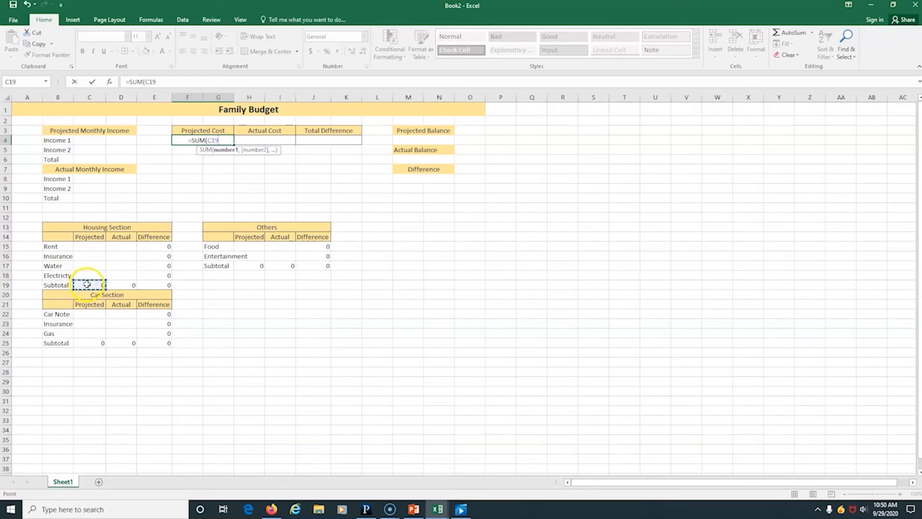
pyautogui.click(90, 342)
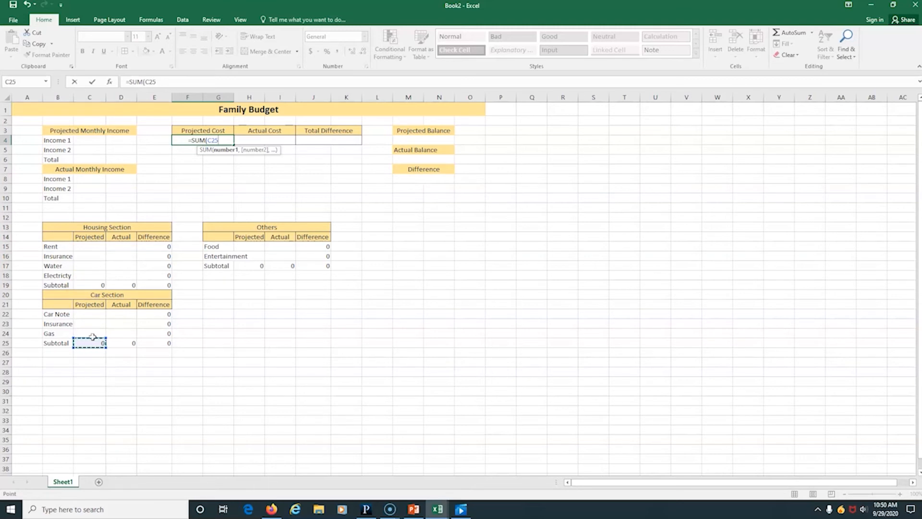
pyautogui.write(',')
pyautogui.click(90, 285)
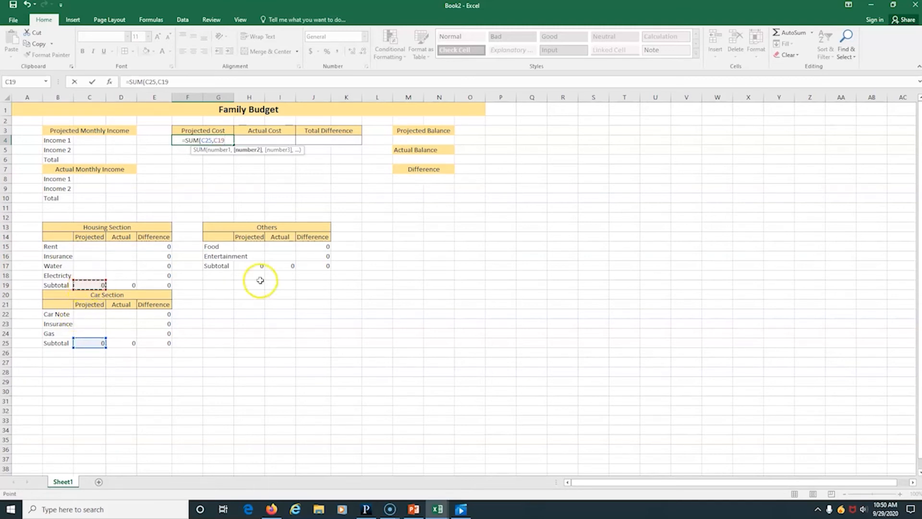
pyautogui.write(',')
pyautogui.click(262, 266)
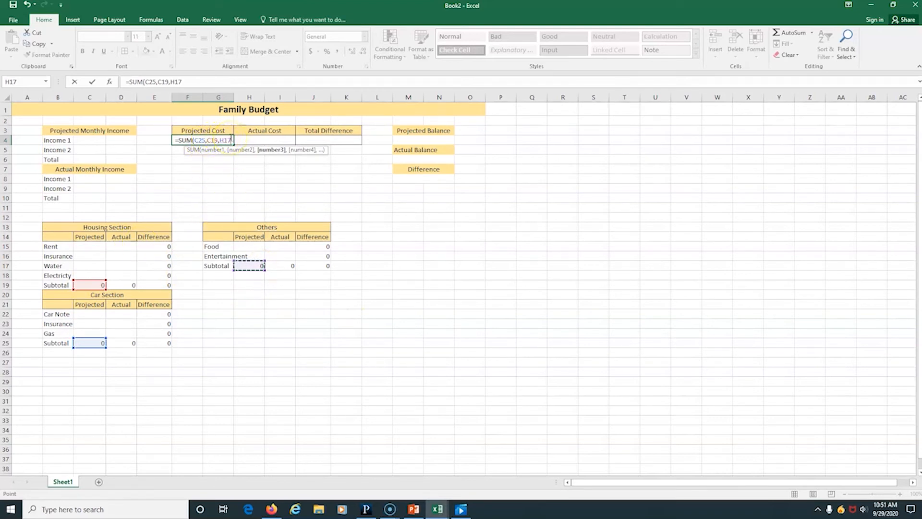
pyautogui.press('Return')
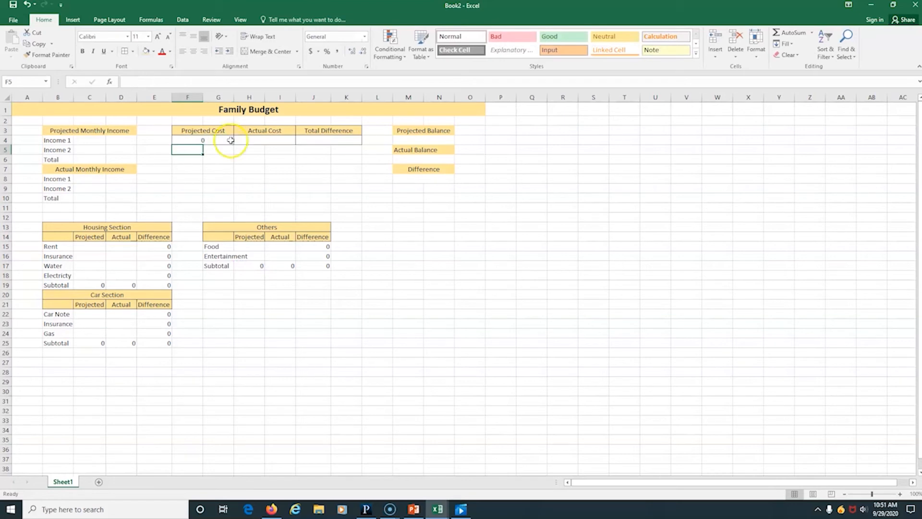
# Enter the formula =SUM(D19,D25,I17) in the cell under Actual Cost to total the three actual subtotals
pyautogui.doubleClick(259, 140)
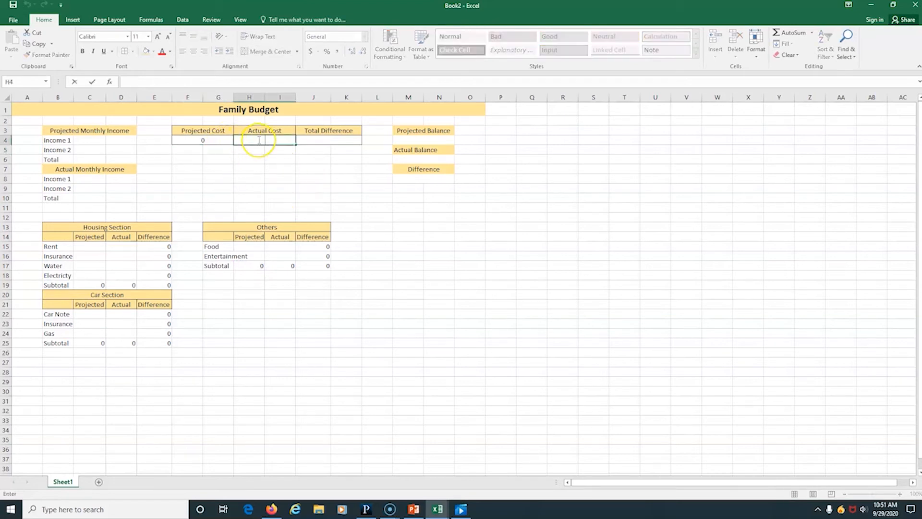
pyautogui.write('=')
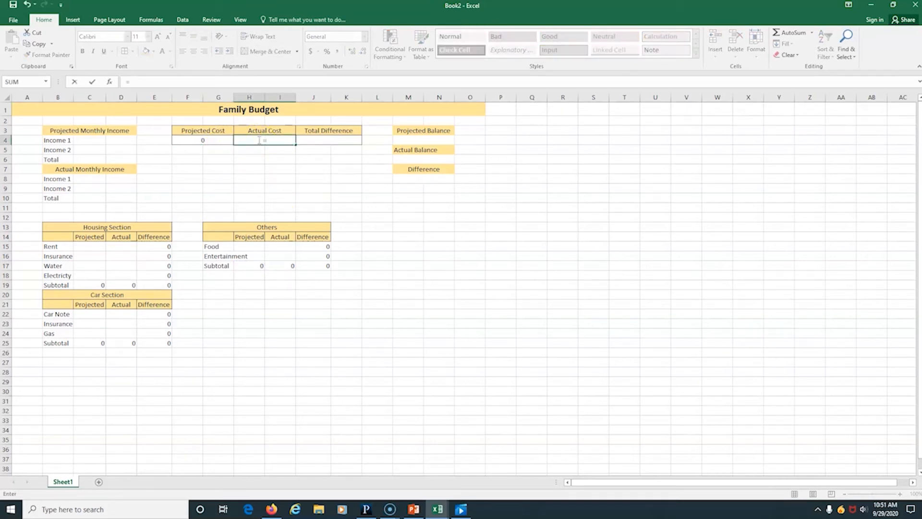
pyautogui.write('SUM')
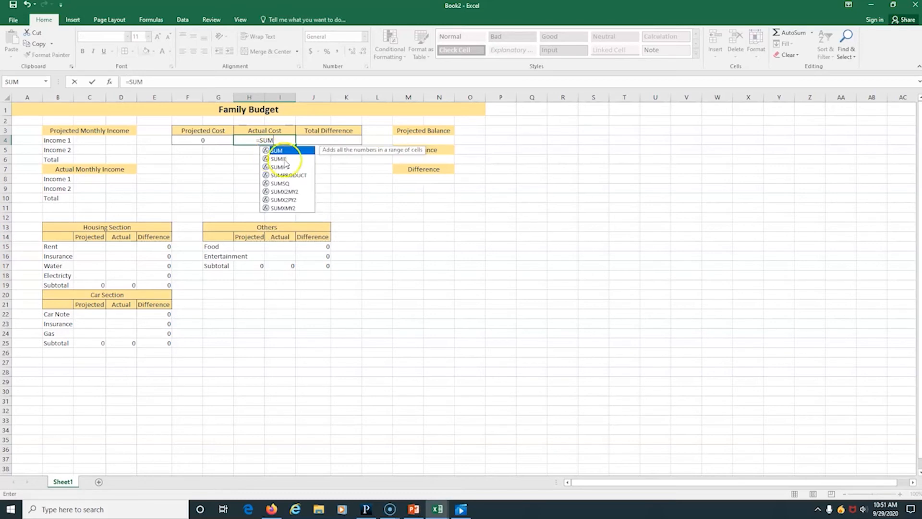
pyautogui.doubleClick(280, 151)
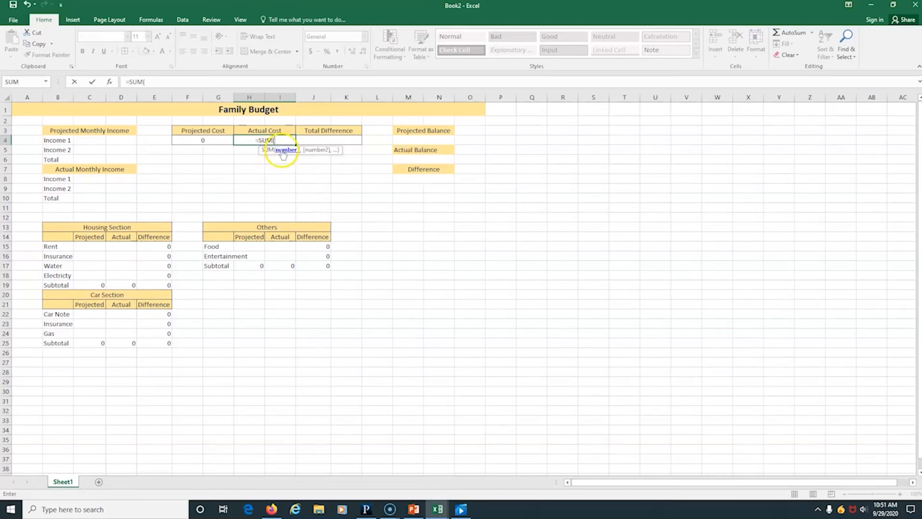
pyautogui.click(128, 284)
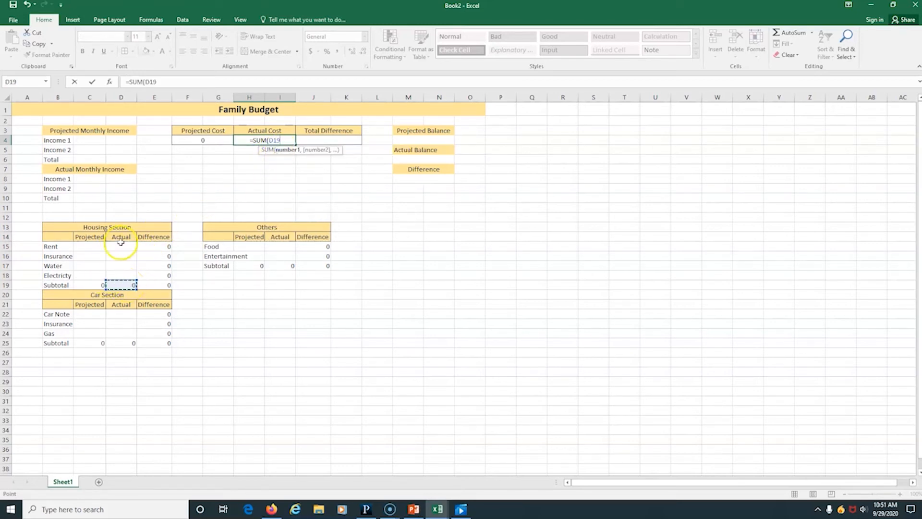
pyautogui.write(',')
pyautogui.click(129, 342)
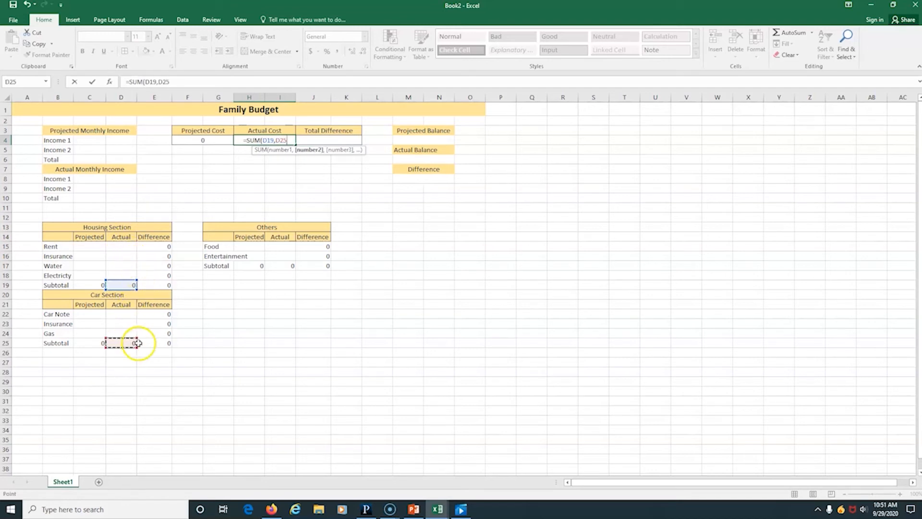
pyautogui.write(',')
pyautogui.click(281, 266)
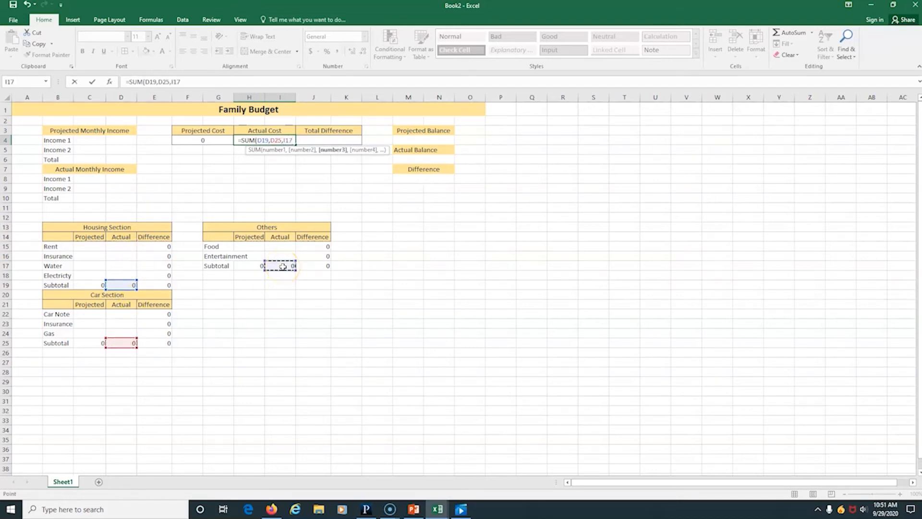
pyautogui.press('Return')
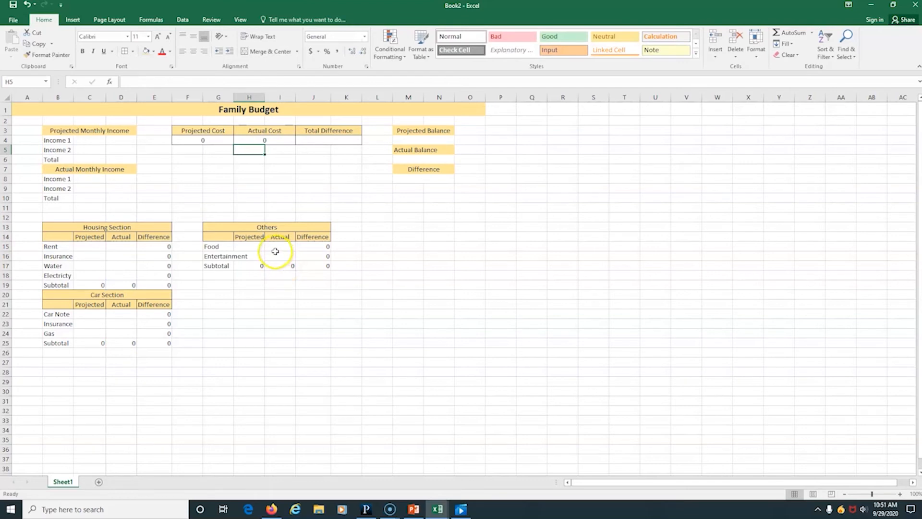
# Enter the formula =SUM(E19,E25,J17) in the cell under Total Difference to total the three difference subtotals
pyautogui.doubleClick(330, 141)
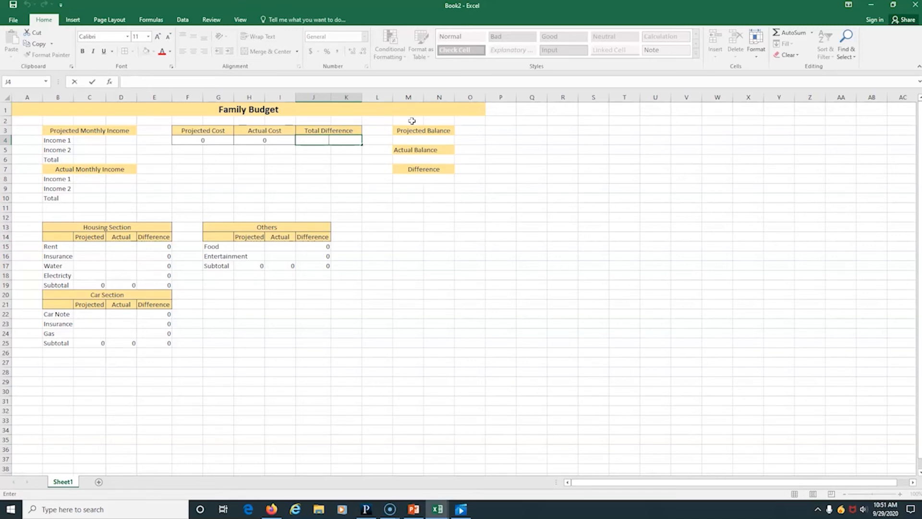
pyautogui.write('=sum')
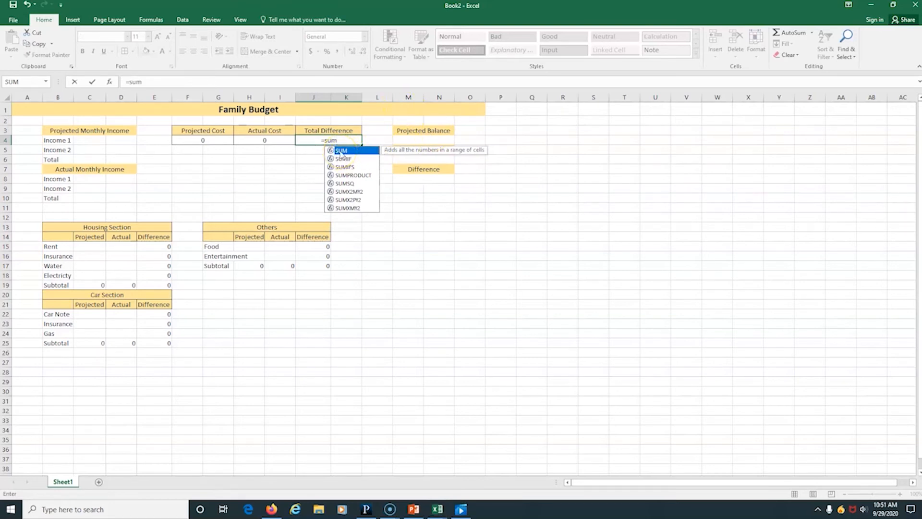
pyautogui.doubleClick(341, 151)
pyautogui.click(162, 286)
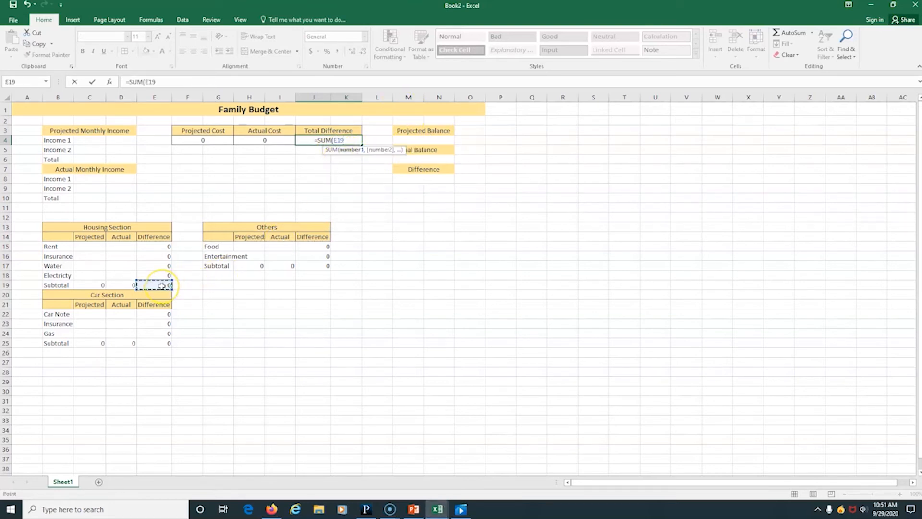
pyautogui.write(',')
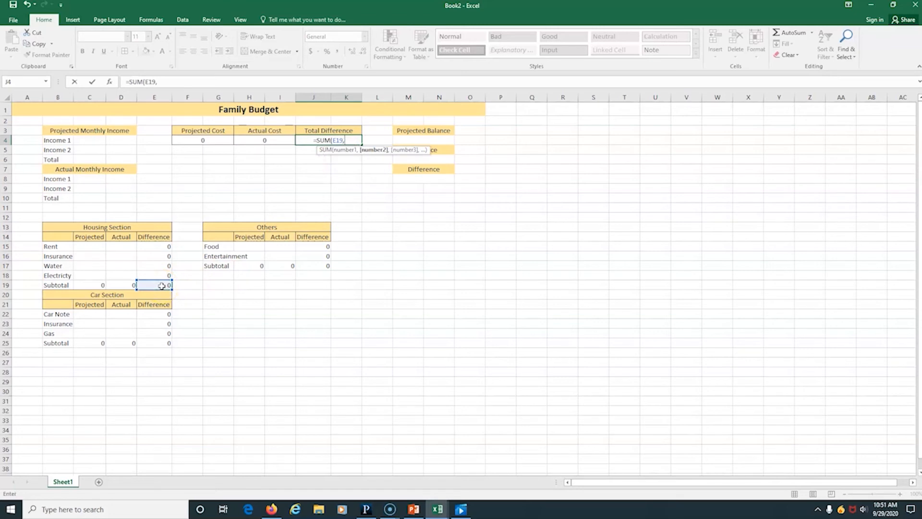
pyautogui.click(166, 342)
pyautogui.write(',')
pyautogui.click(325, 264)
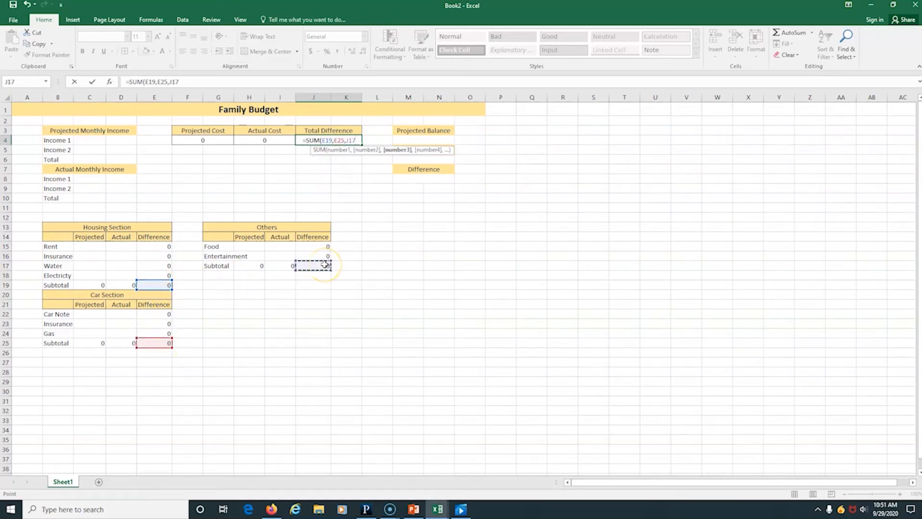
pyautogui.press('Return')
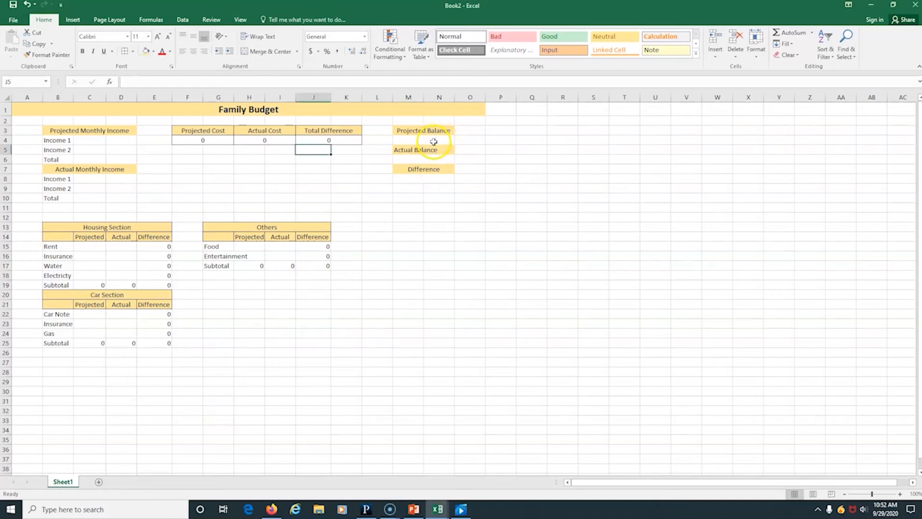
# Enter the formula =C6-F4 in the cell under Projected Balance to subtract projected cost from total projected income
pyautogui.click(409, 140)
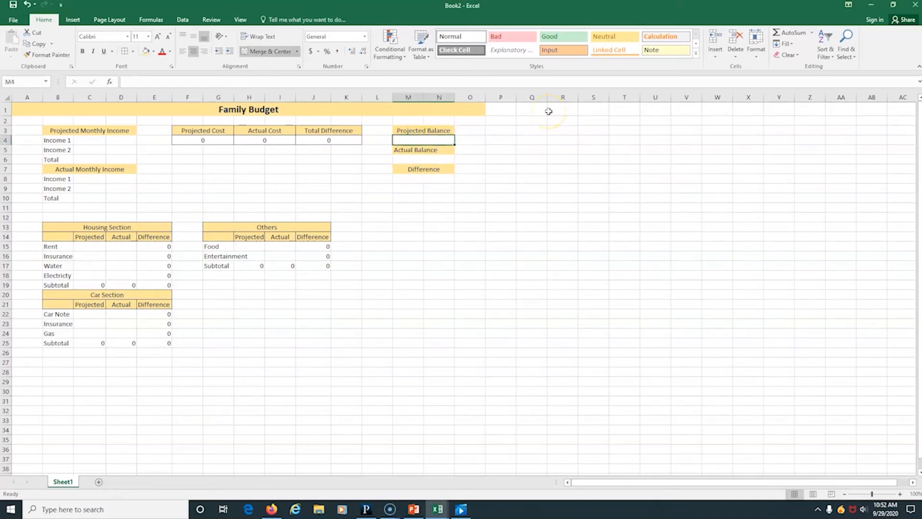
pyautogui.write('=')
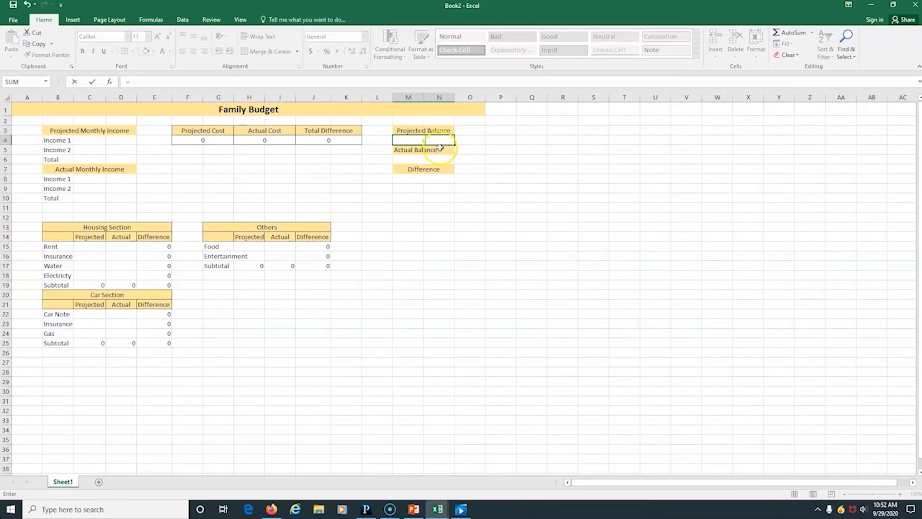
pyautogui.click(86, 160)
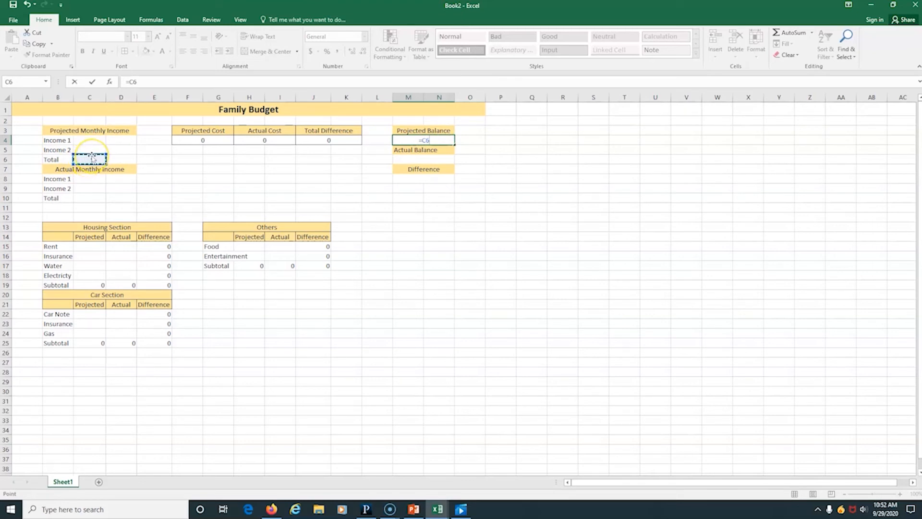
pyautogui.write('-')
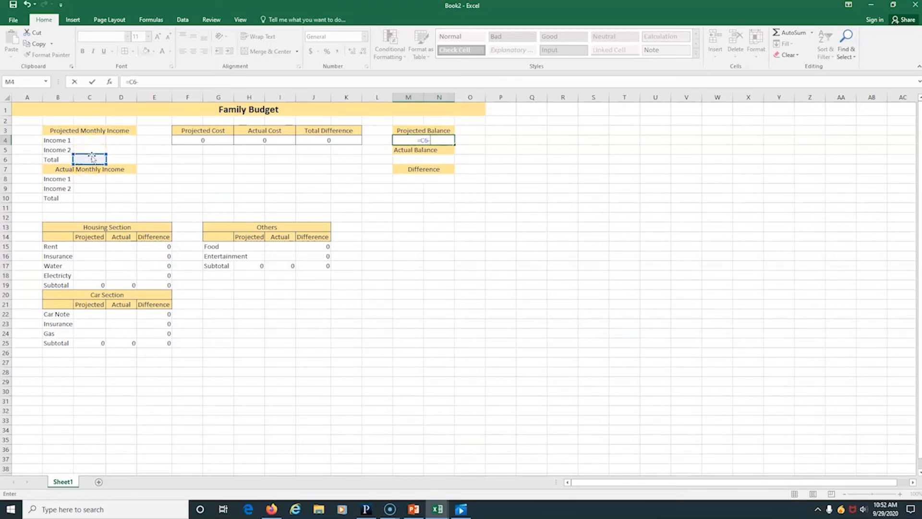
pyautogui.click(208, 140)
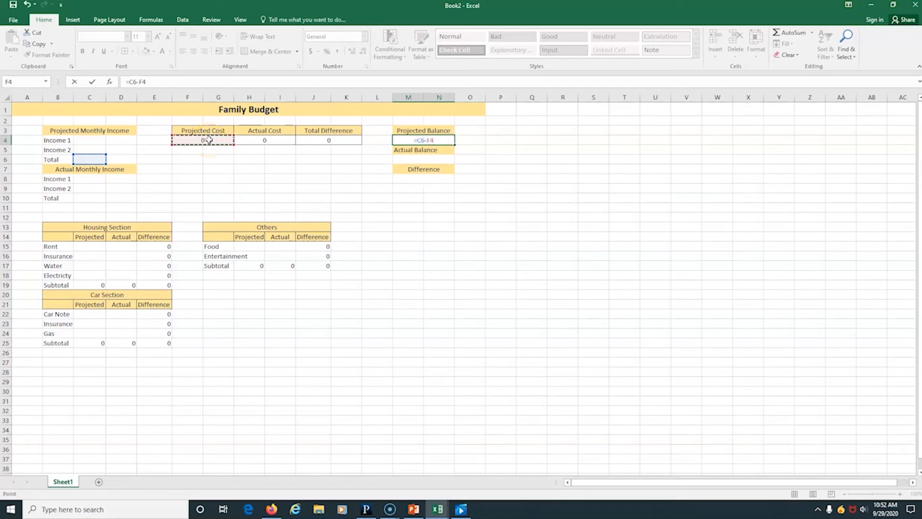
pyautogui.press('Return')
# Enter the formula =C10-H4 in the cell under Actual Balance to subtract actual cost from total actual income
pyautogui.click(415, 159)
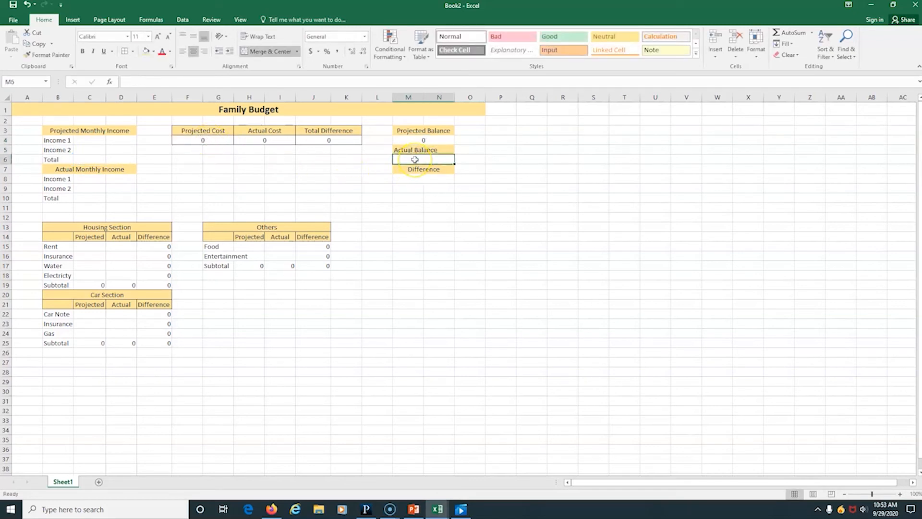
pyautogui.write('=')
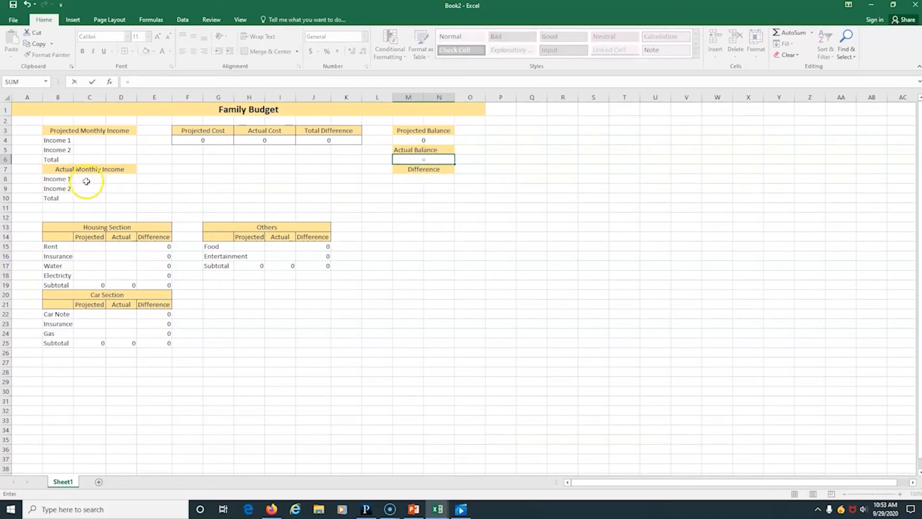
pyautogui.click(88, 198)
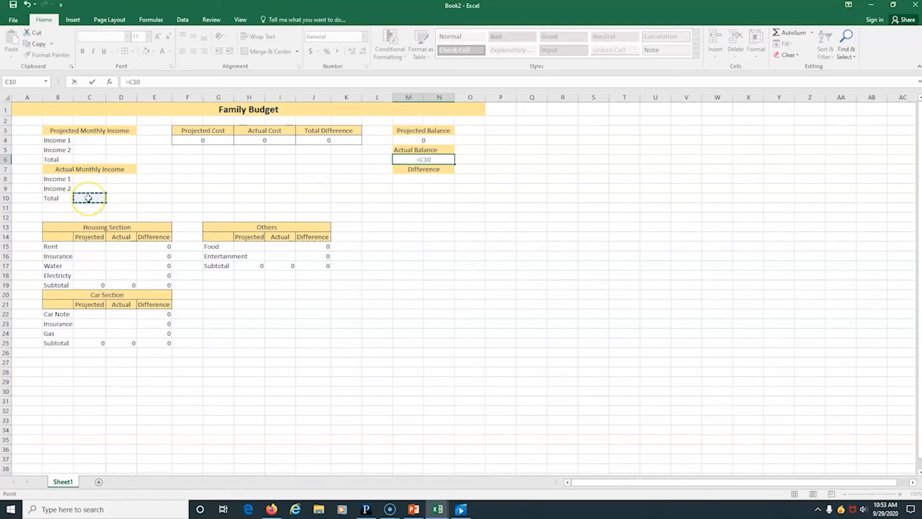
pyautogui.write('-')
pyautogui.click(257, 140)
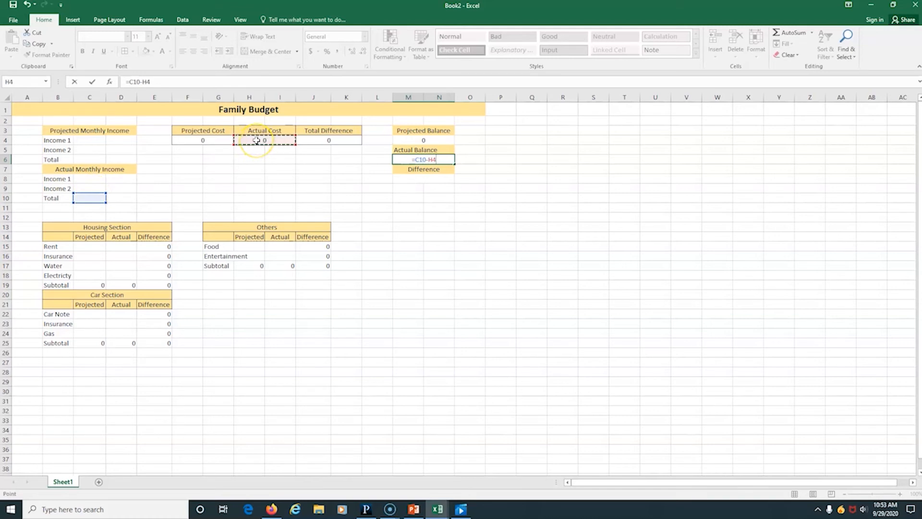
pyautogui.press('Return')
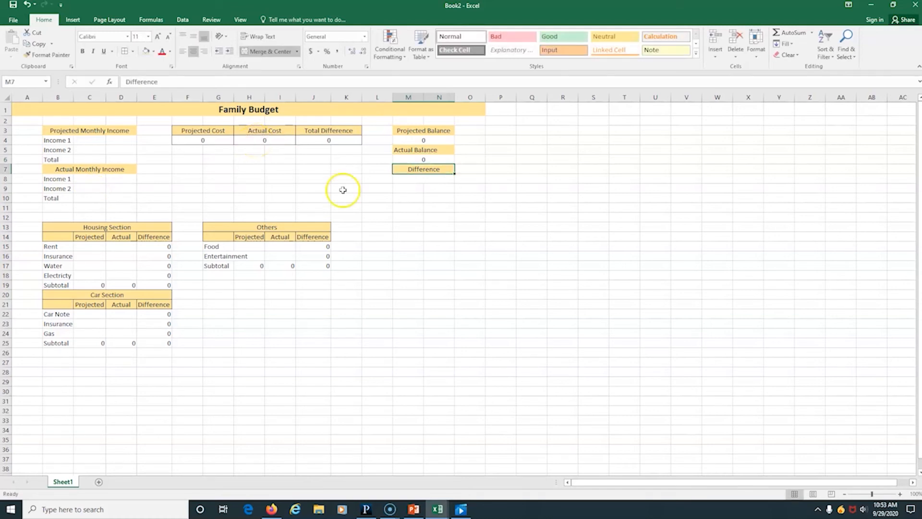
# Enter the formula =M4-M6 in cell M8 under the balance Difference heading to subtract the actual balance from the projected one
pyautogui.click(437, 181)
pyautogui.write('=')
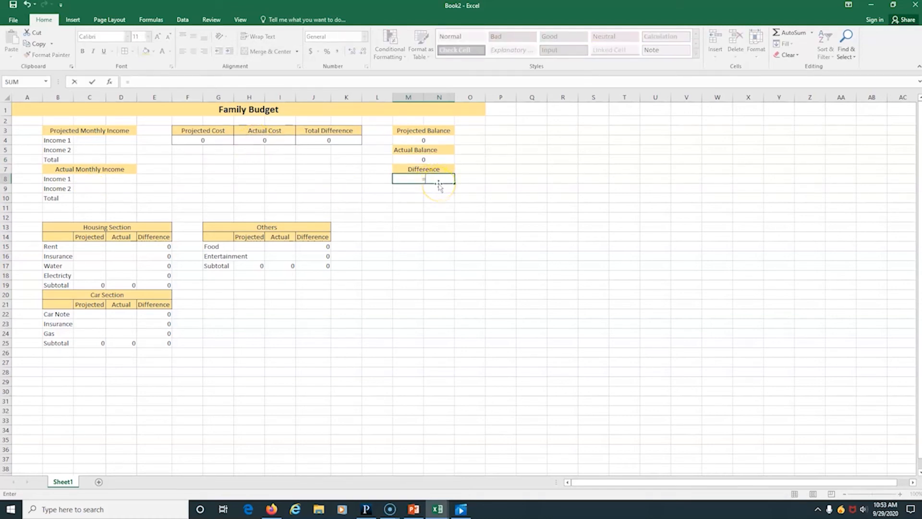
pyautogui.click(425, 140)
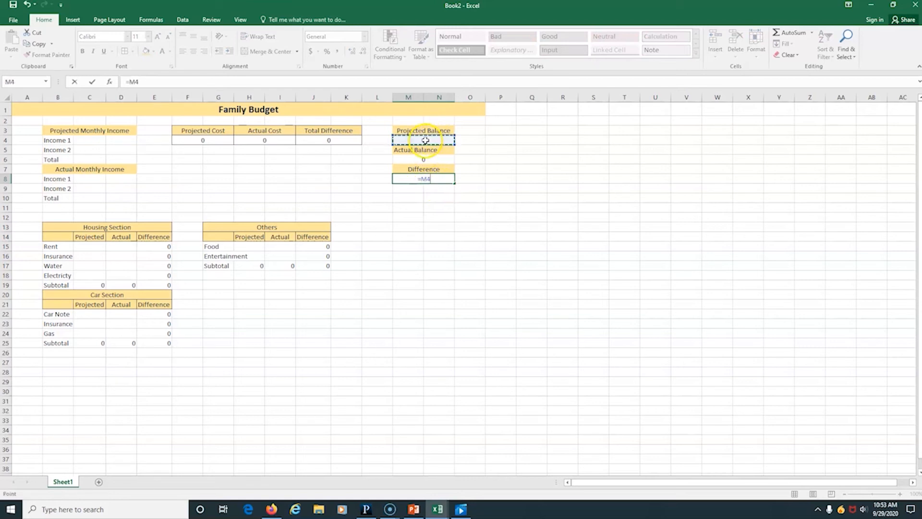
pyautogui.write('-')
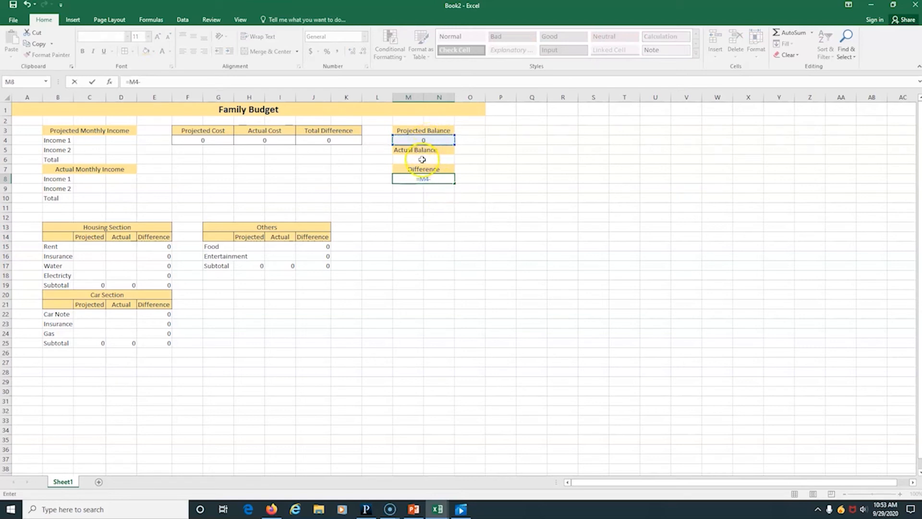
pyautogui.click(422, 159)
pyautogui.press('Return')
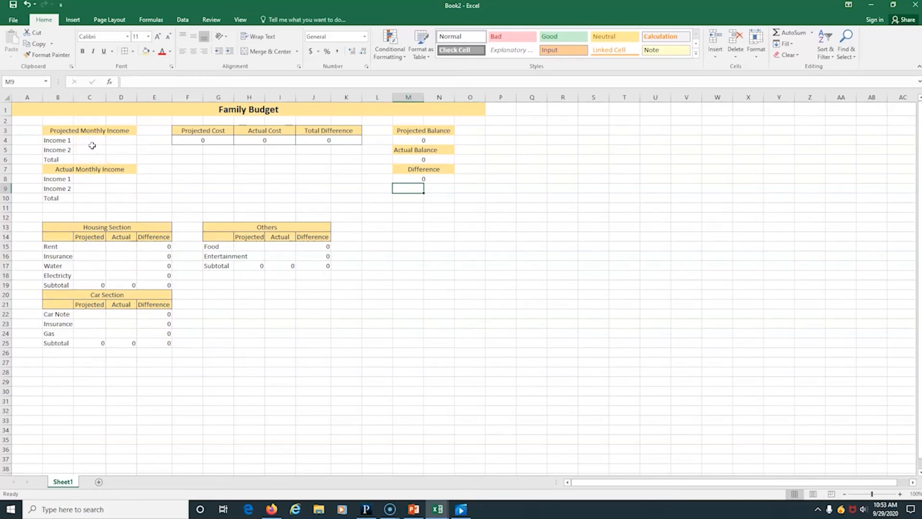
# Under Projected Monthly Income, enter 1000 for Income 1 in C4 and 200 for Income 2 in C5
pyautogui.click(79, 141)
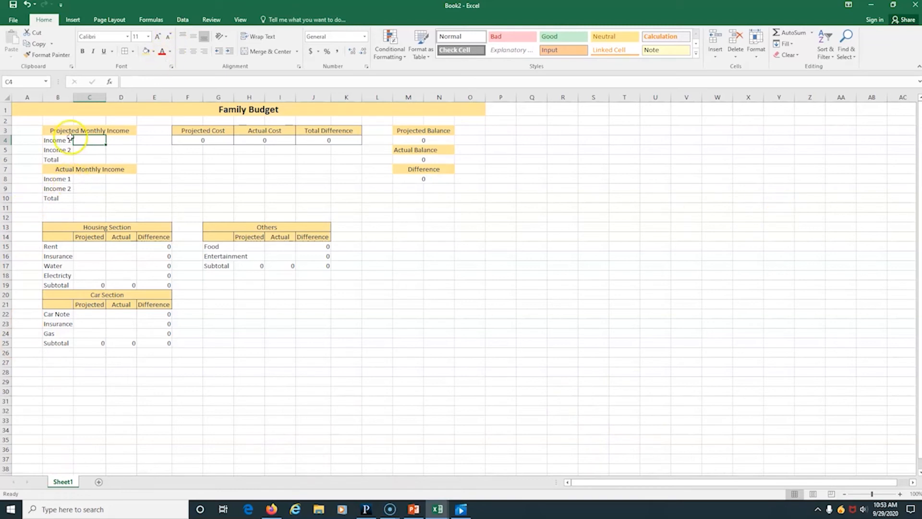
pyautogui.click(19, 501)
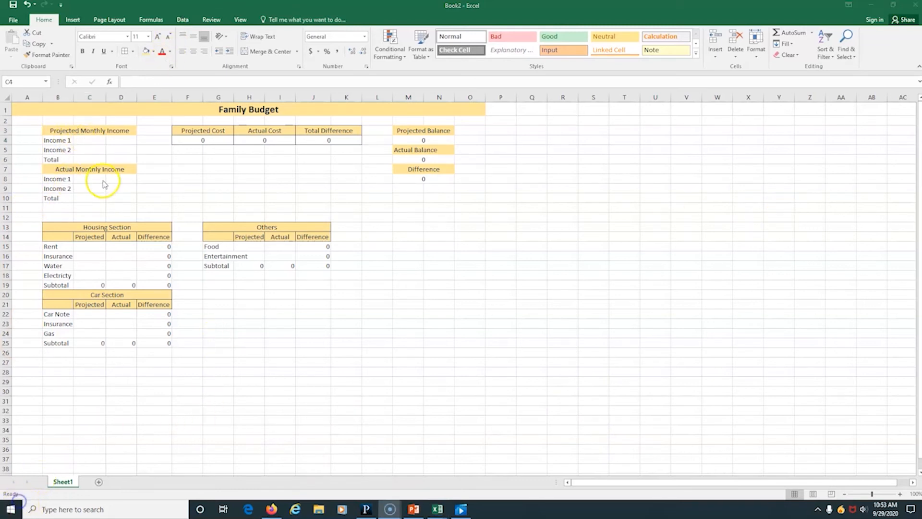
pyautogui.click(87, 141)
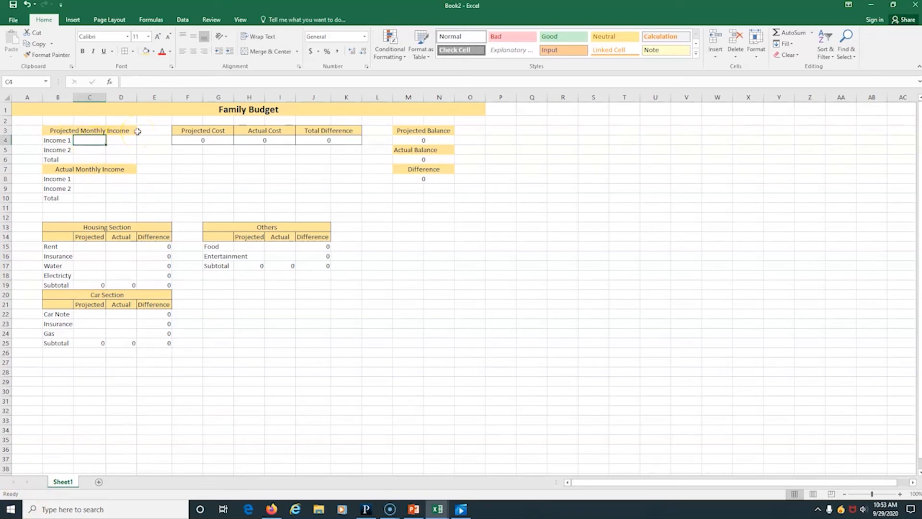
pyautogui.write('1000')
pyautogui.press('Return')
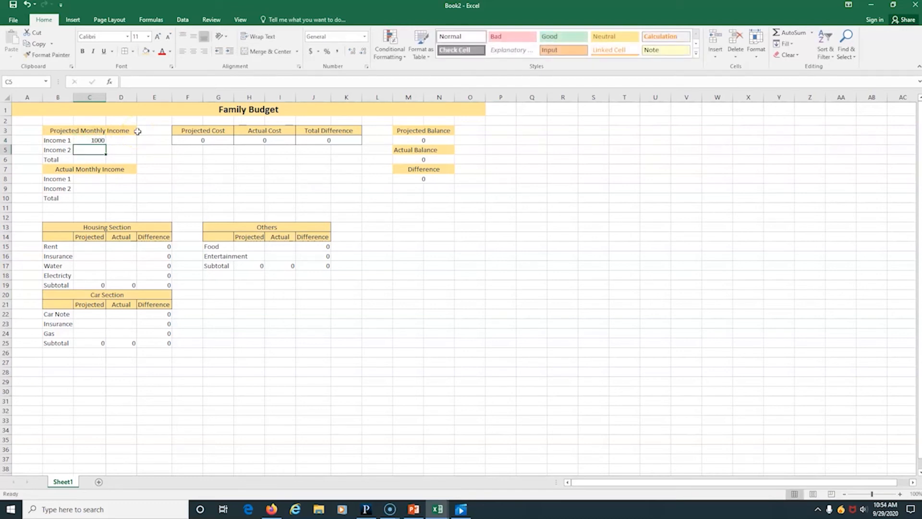
pyautogui.write('200')
pyautogui.press('Return')
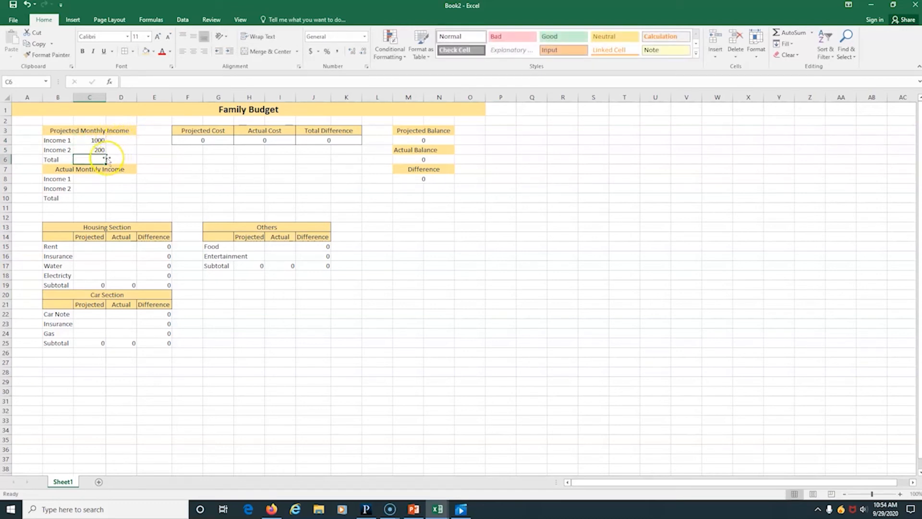
# Total the projected Income 1 and Income 2 amounts in C6 with a SUM formula
pyautogui.write('=')
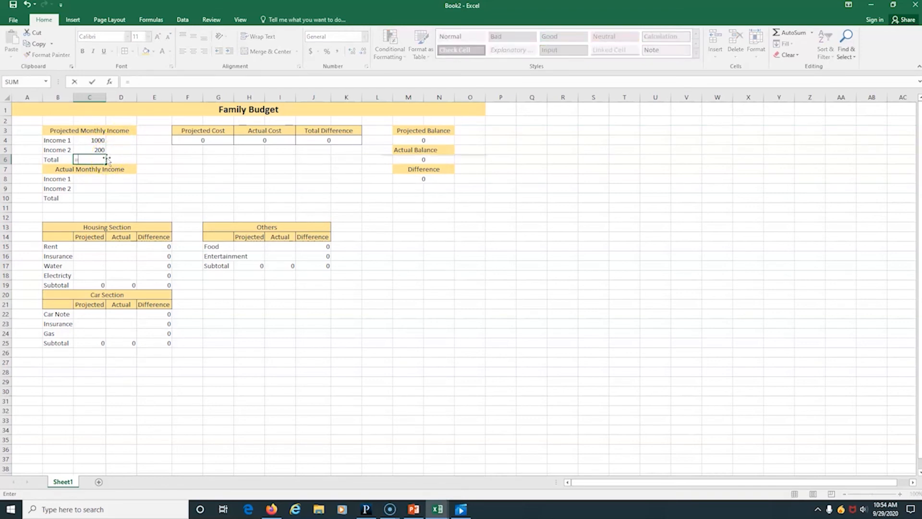
pyautogui.write('SUM')
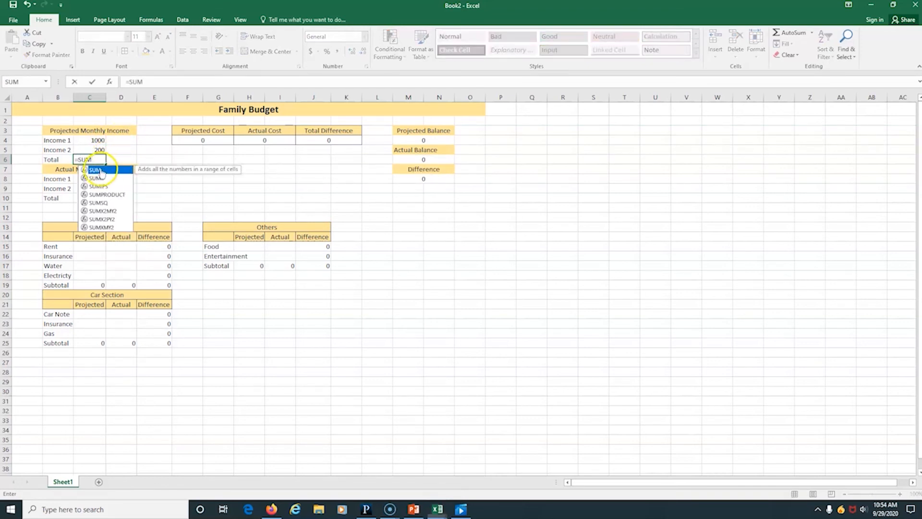
pyautogui.doubleClick(99, 170)
pyautogui.moveTo(99, 140); pyautogui.dragTo(89, 155)
pyautogui.press('Return')
# Copy the projected income cells C4:C6 into C8:C10 under Actual Monthly Income
pyautogui.hotkey('ctrl', 'c')
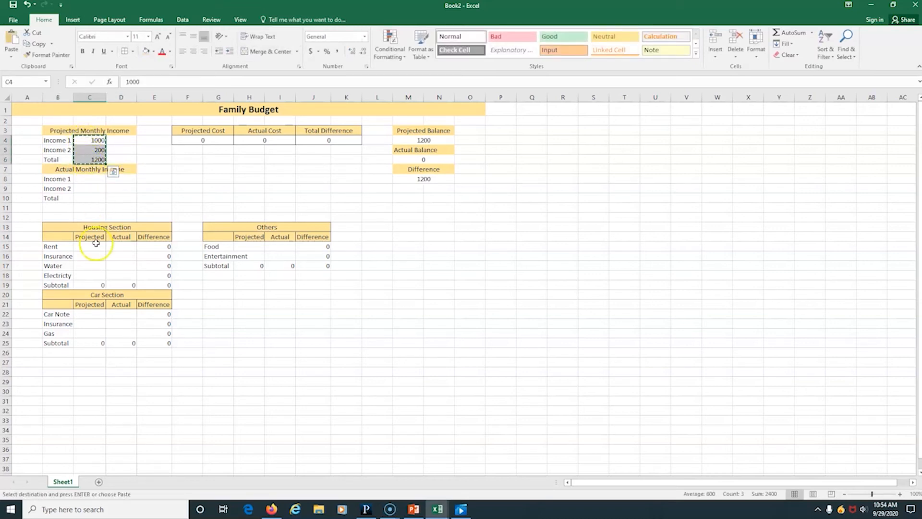
pyautogui.click(88, 179)
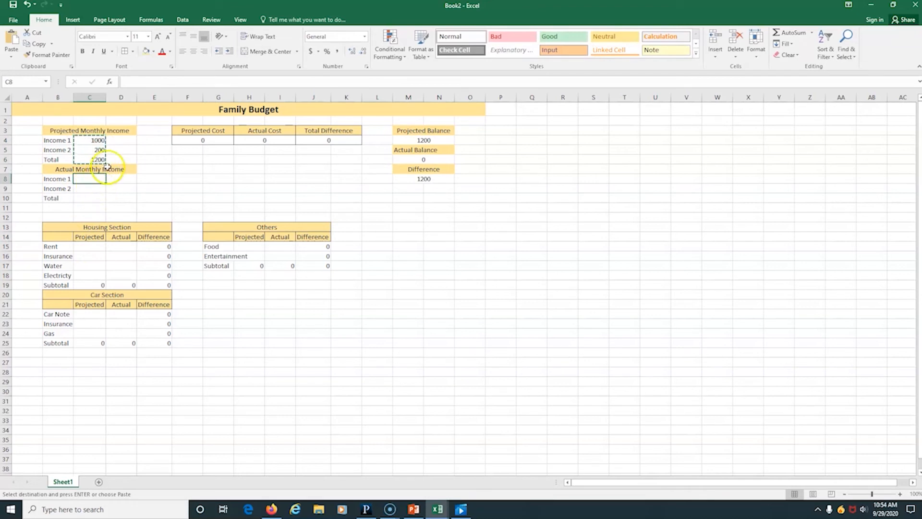
pyautogui.hotkey('ctrl', 'v')
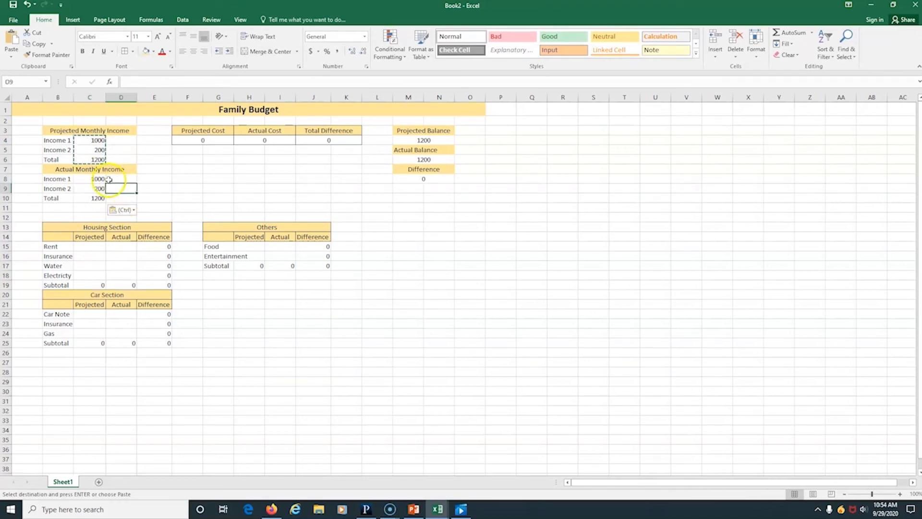
# Clear the copied Income 1 and Income 2 amounts from C8 and C9, keeping the total formula in C10
pyautogui.press('Delete')
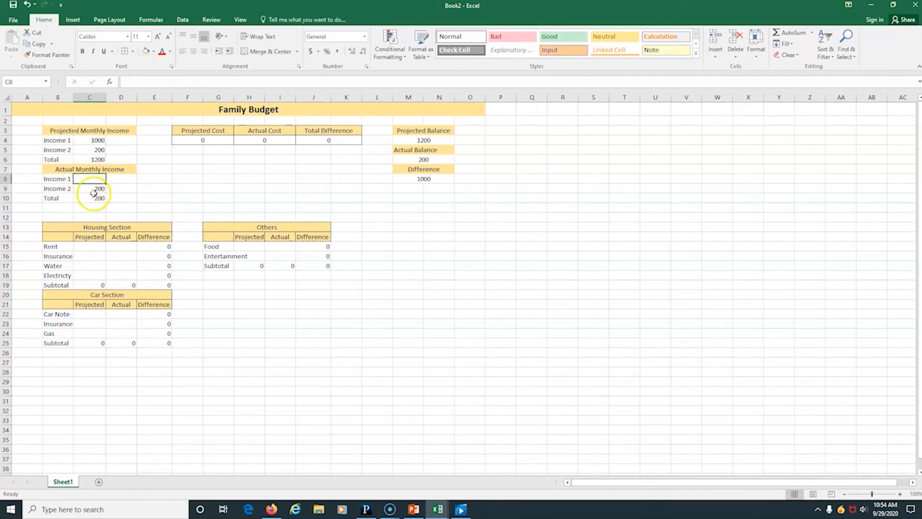
pyautogui.click(95, 191)
pyautogui.press('Delete')
pyautogui.click(279, 324)
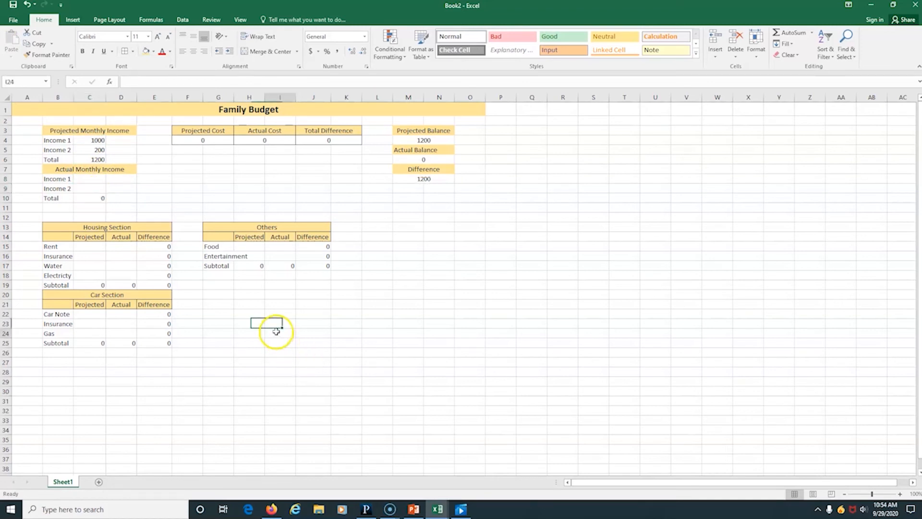
# Enter the projected Housing Section amounts: 900 for Rent, 130 for Insurance, 25 for Water and 75 for Electricity
pyautogui.click(91, 246)
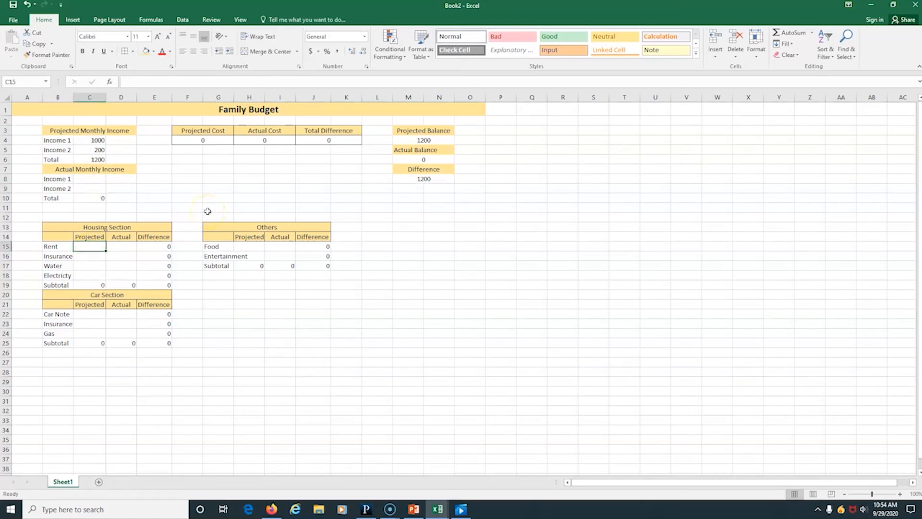
pyautogui.write('900')
pyautogui.press('Return')
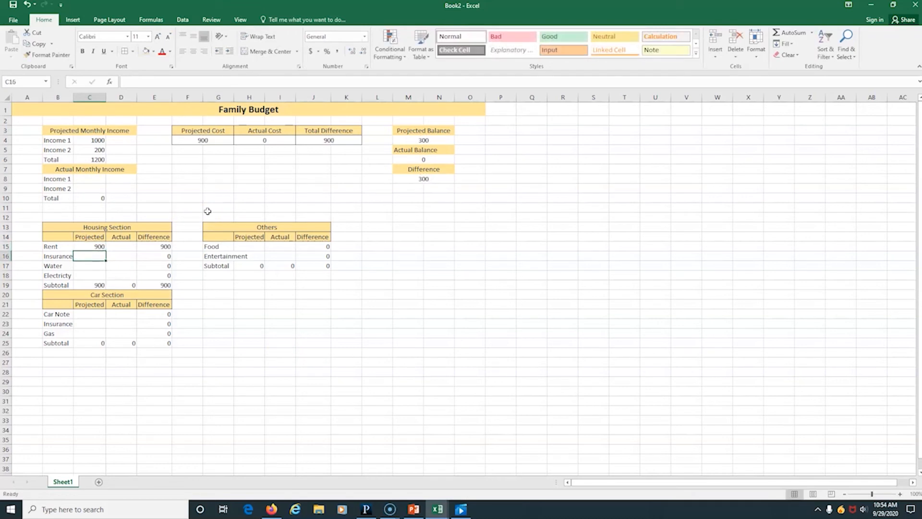
pyautogui.write('130')
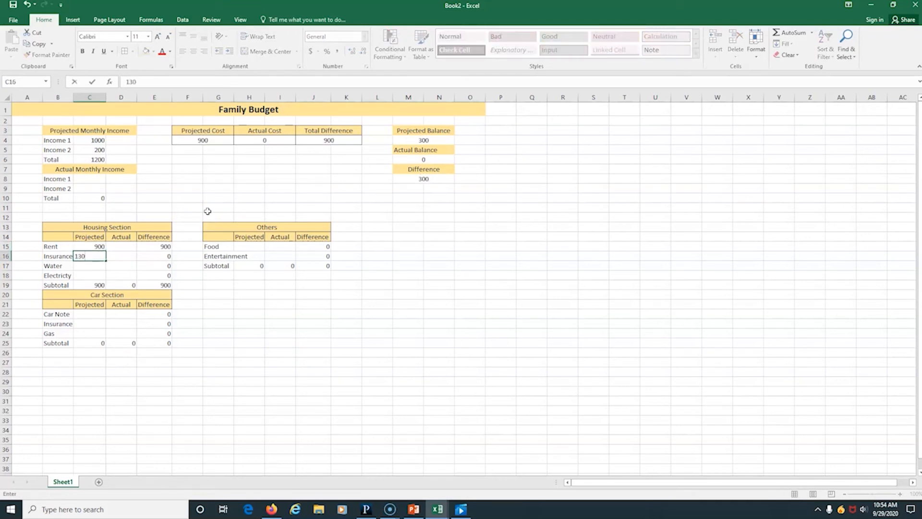
pyautogui.press('Return')
pyautogui.write('25')
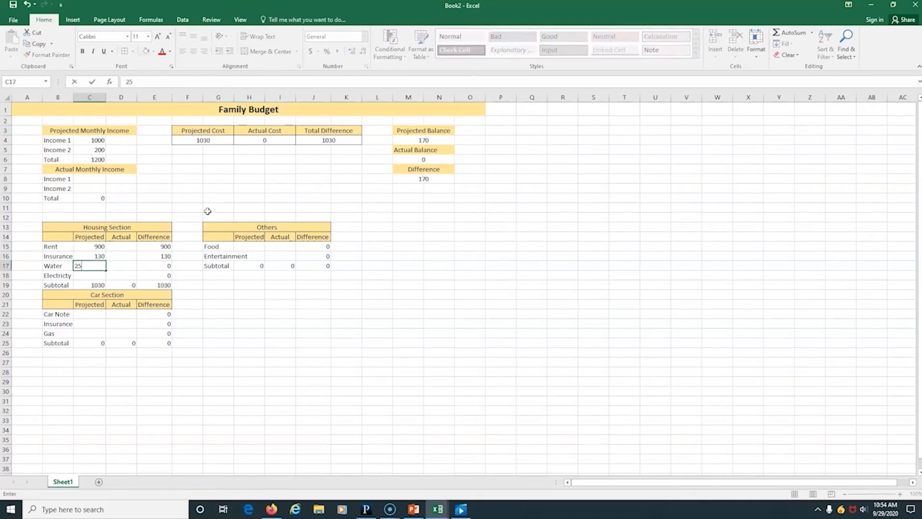
pyautogui.press('Return')
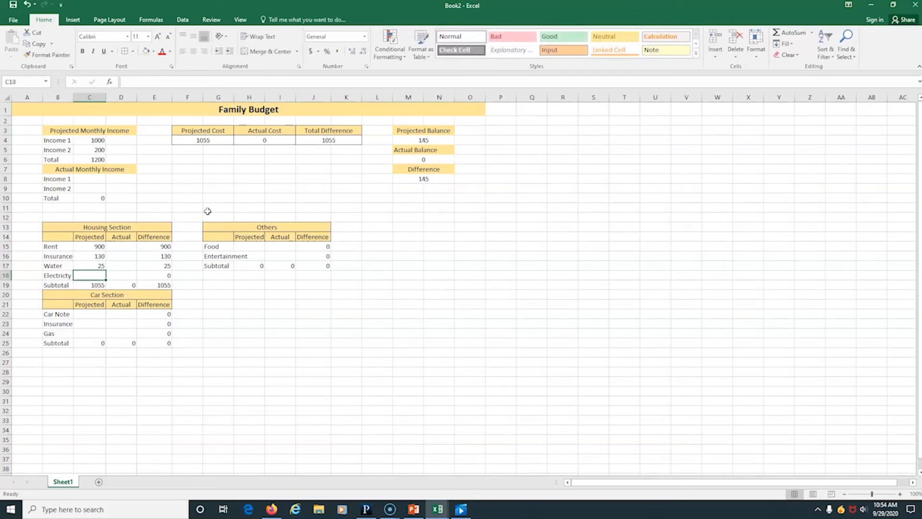
pyautogui.write('75')
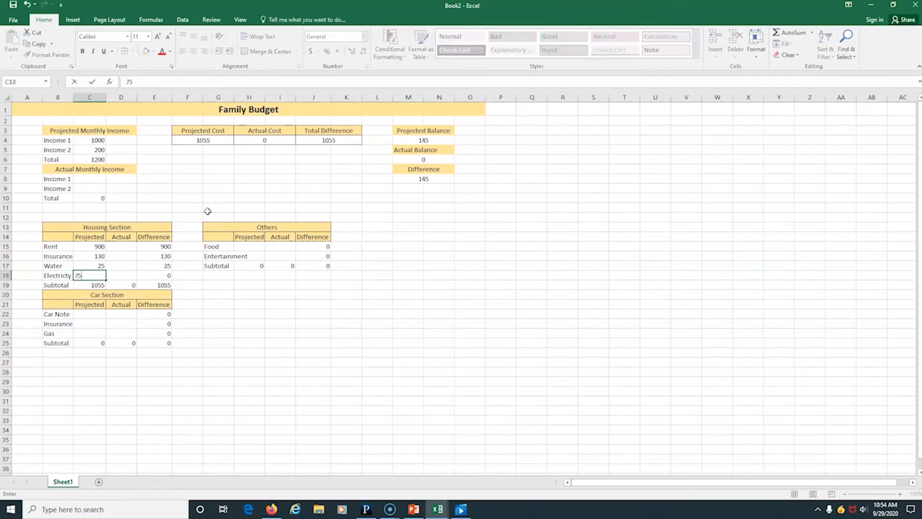
pyautogui.click(211, 305)
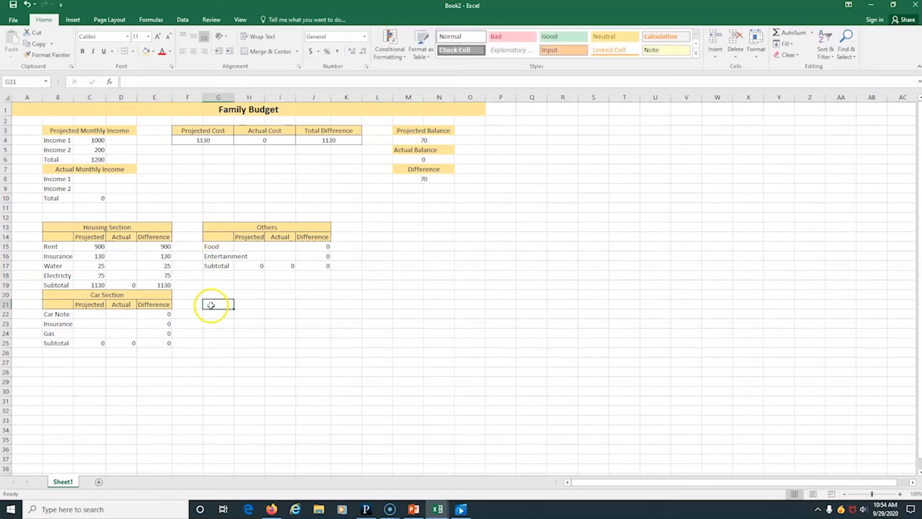
# Enter the projected Car Section amounts: 100 for Car Note, 52 for Insurance and 25 for Gas
pyautogui.click(82, 317)
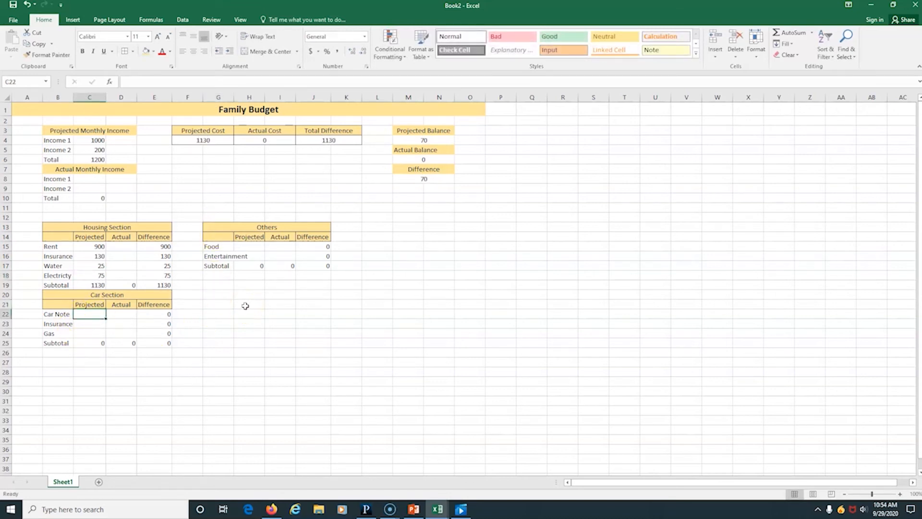
pyautogui.write('100')
pyautogui.press('Return')
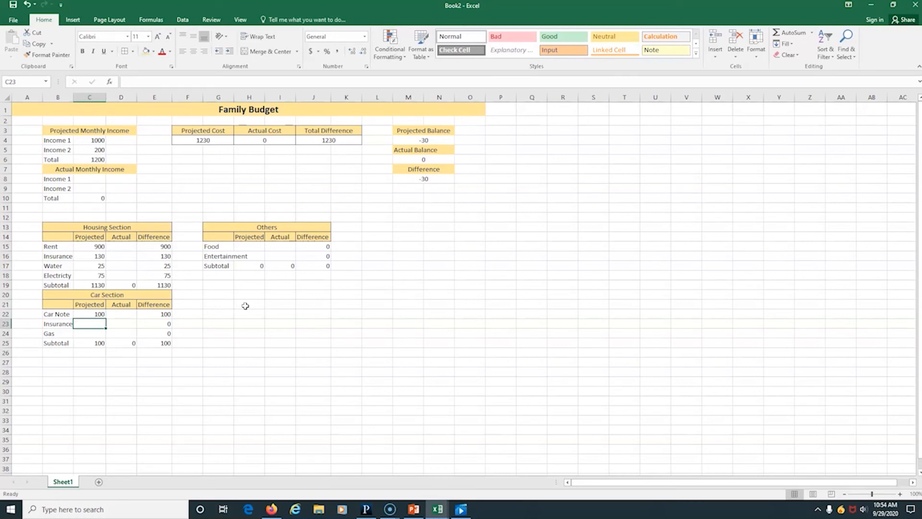
pyautogui.write('5')
pyautogui.press('Return')
pyautogui.write('25')
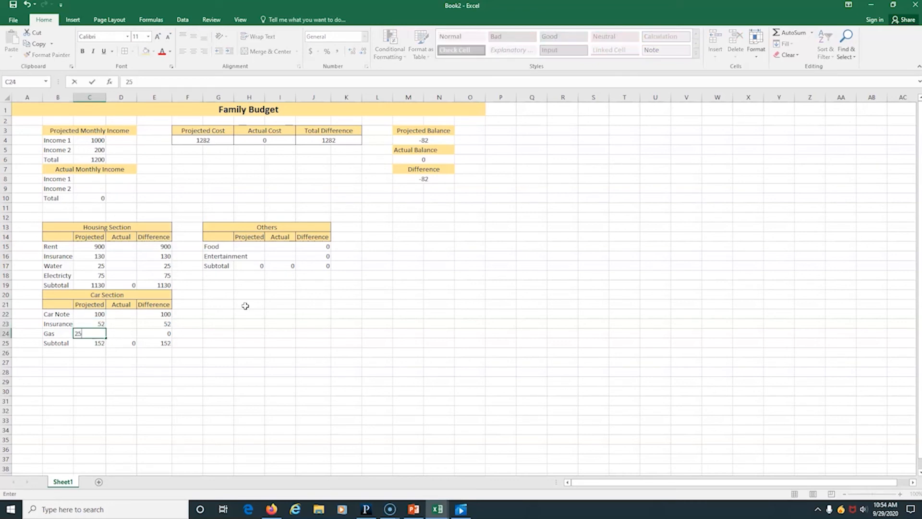
# In the Others section, enter projected amounts of 100 for Food and 10 for Entertainment
pyautogui.click(254, 246)
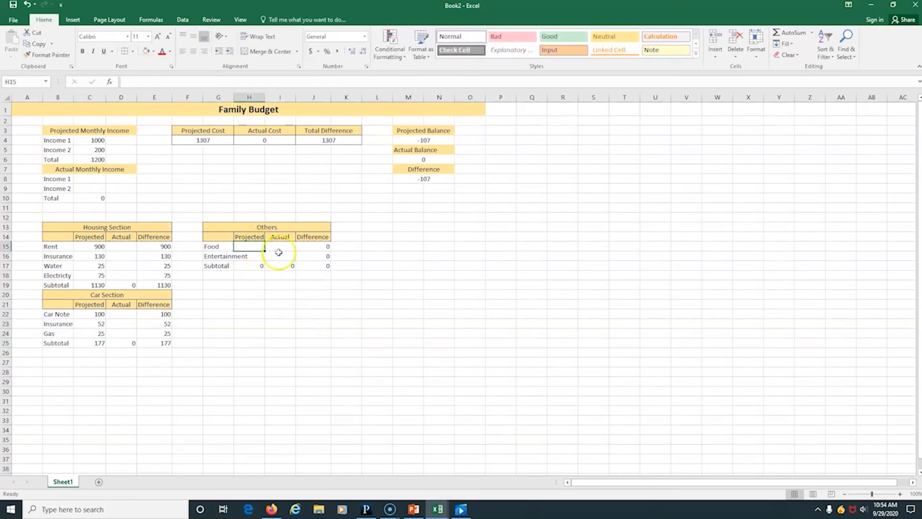
pyautogui.write('100')
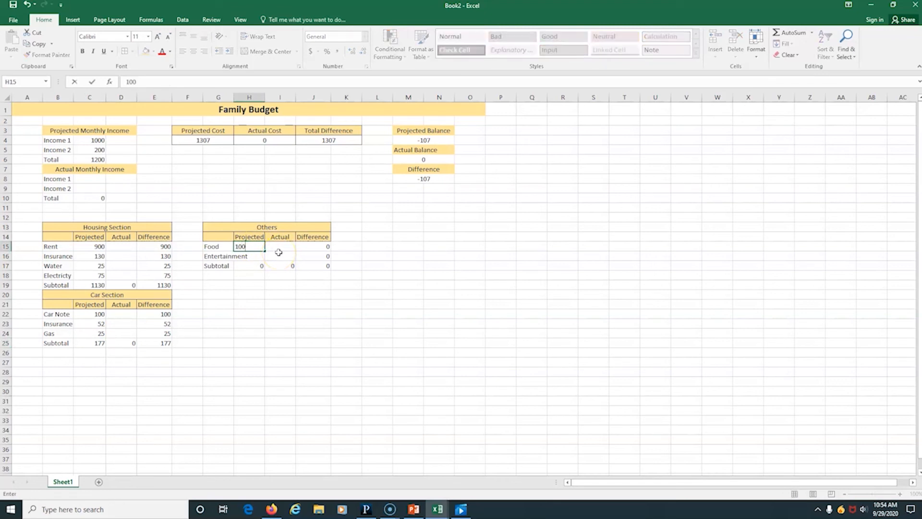
pyautogui.press('Return')
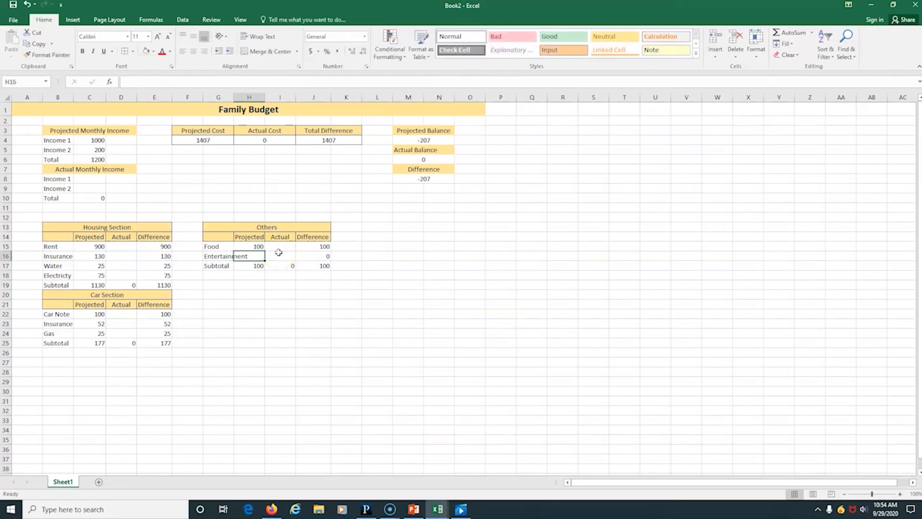
pyautogui.write('10')
pyautogui.press('Return')
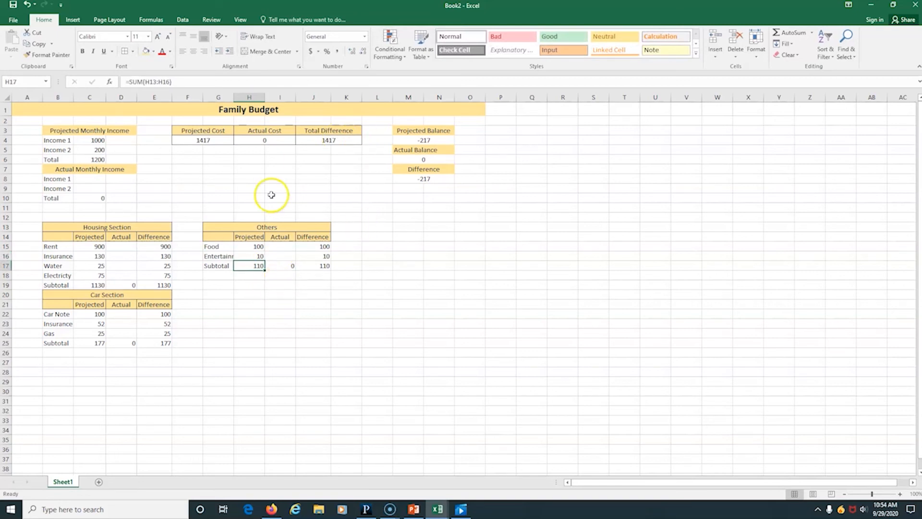
# Create a copy of Sheet1 in the same workbook, placed at the end of the sheets
pyautogui.rightClick(67, 483)
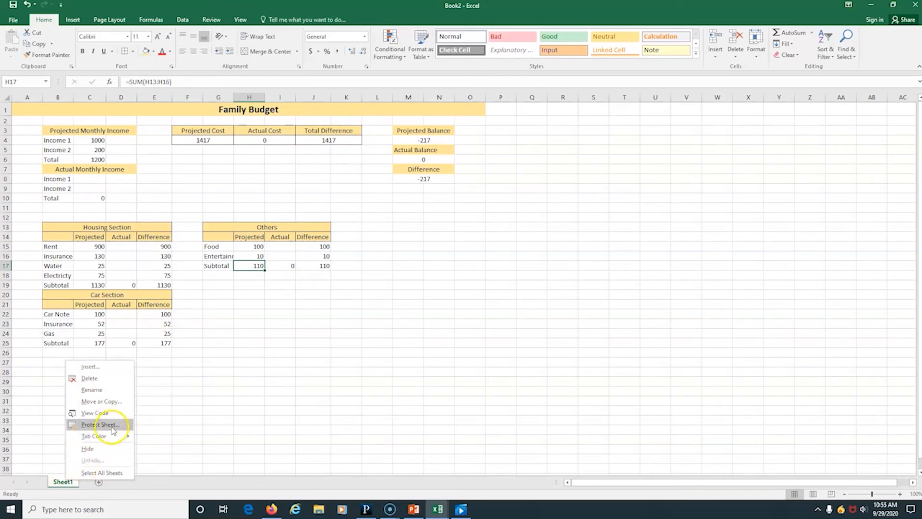
pyautogui.rightClick(62, 482)
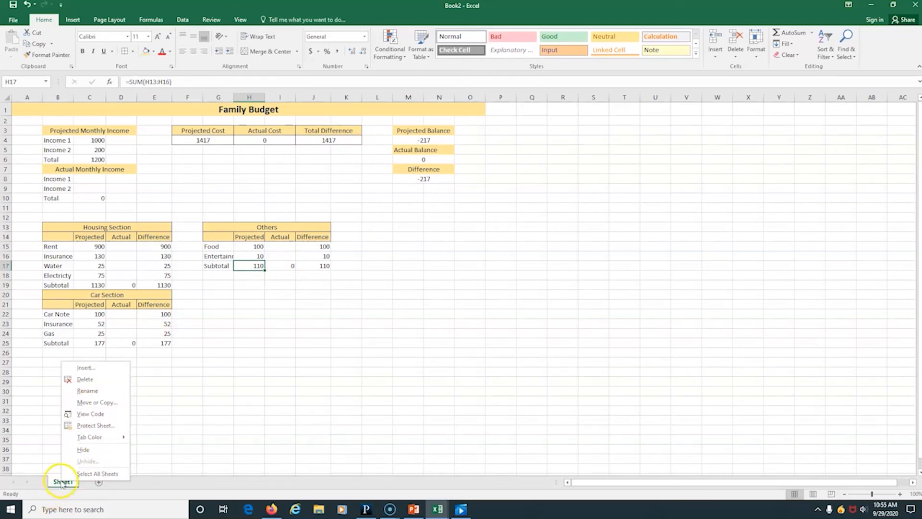
pyautogui.click(98, 402)
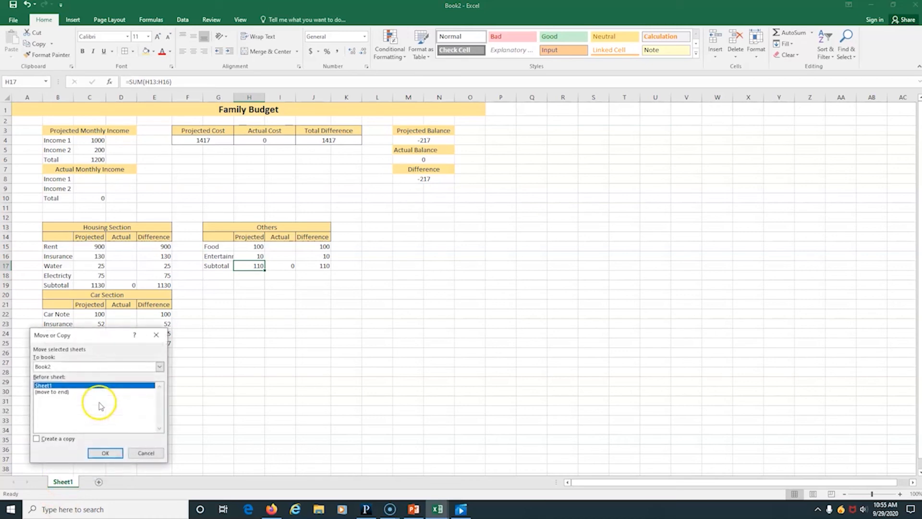
pyautogui.click(50, 440)
pyautogui.click(51, 391)
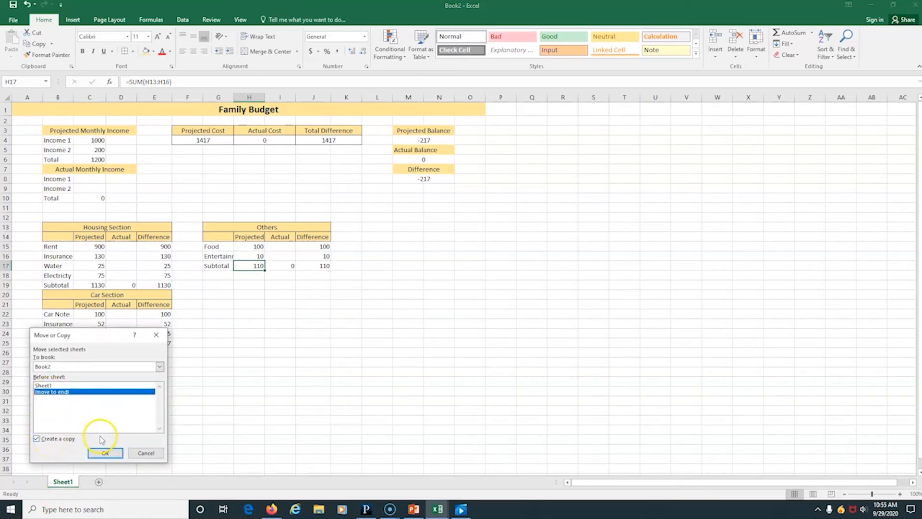
pyautogui.click(106, 453)
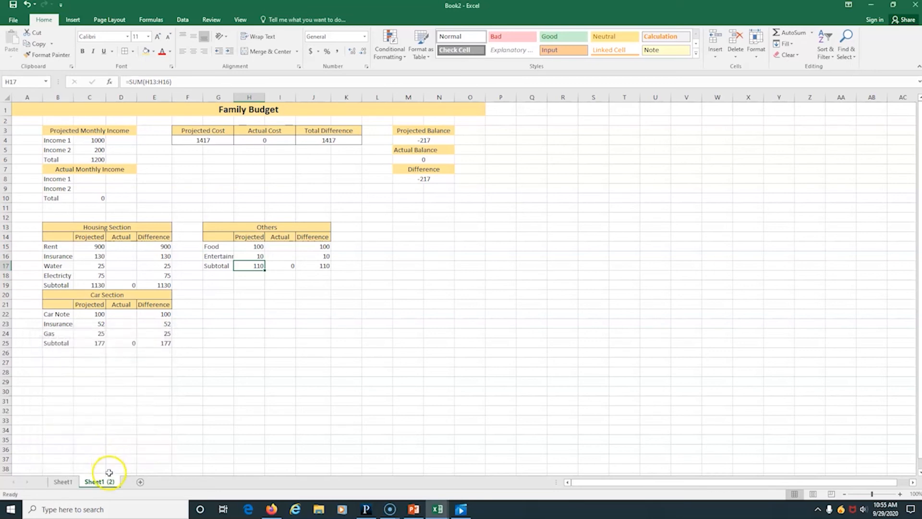
# Rename the original sheet as Jan and its copy as Feb
pyautogui.doubleClick(62, 482)
pyautogui.write('Jan')
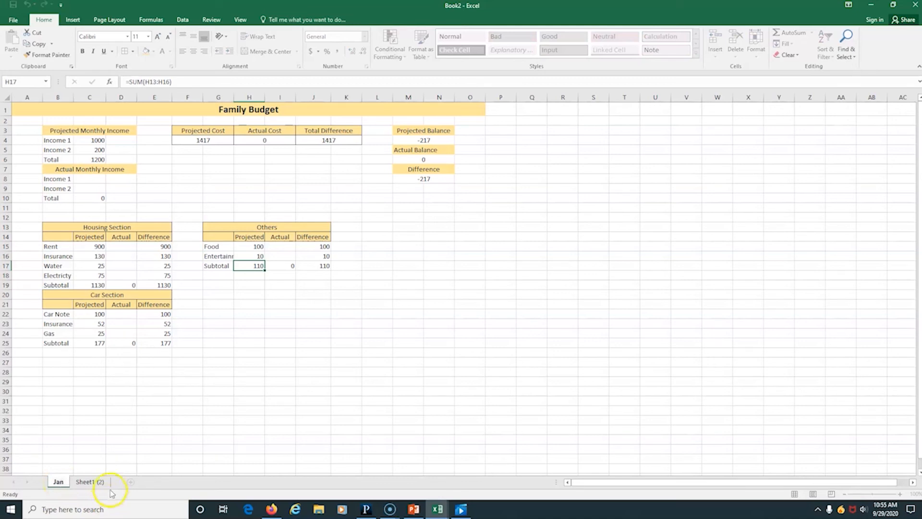
pyautogui.click(89, 482)
pyautogui.doubleClick(87, 483)
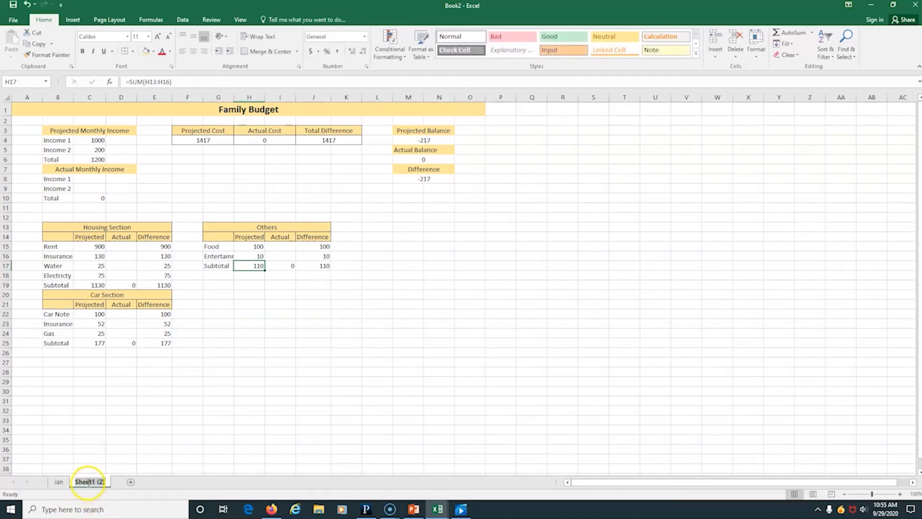
pyautogui.write('Feb')
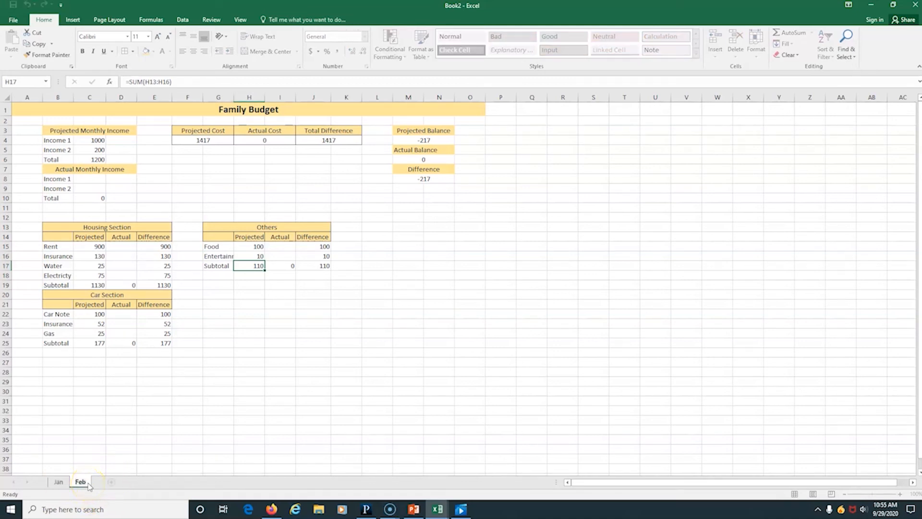
# On the Jan sheet, enter the Actual Monthly Income amounts: 1000 for Income 1 and 500 for Income 2
pyautogui.click(57, 481)
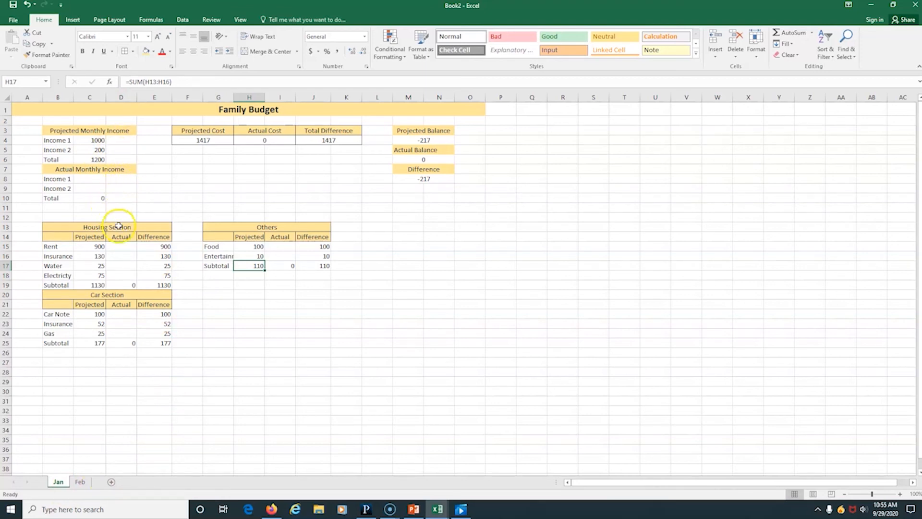
pyautogui.click(97, 177)
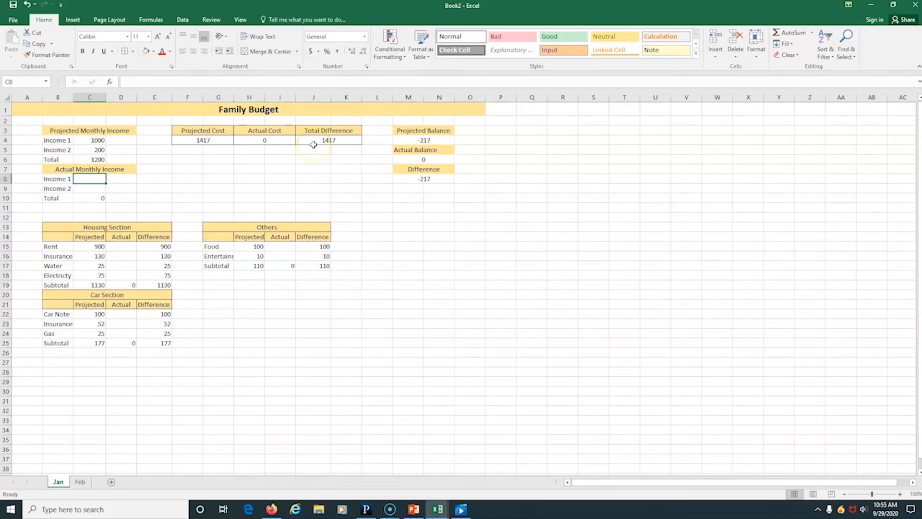
pyautogui.write('1000')
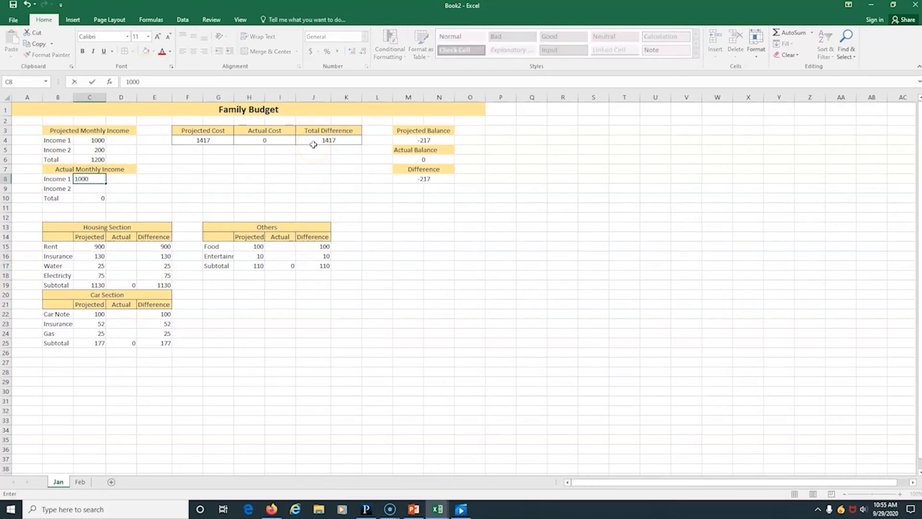
pyautogui.press('Return')
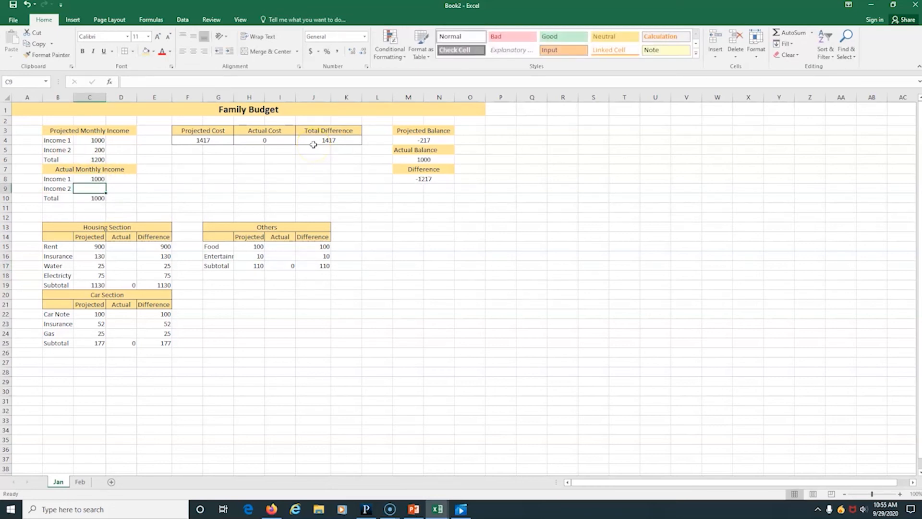
pyautogui.write('500')
pyautogui.press('Return')
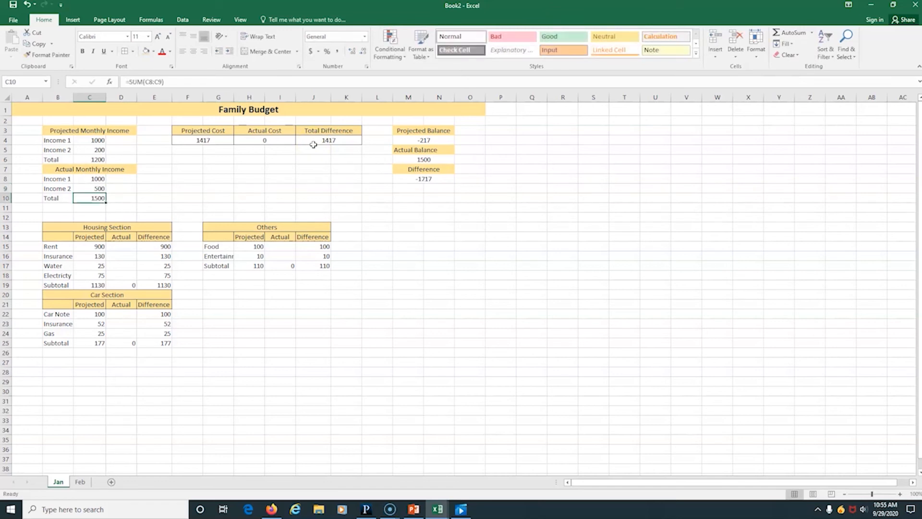
# Enter the actual Housing Section amounts: 900 for Rent, 145 for Insurance, 35 for Water and 65 for Electricity
pyautogui.click(126, 247)
pyautogui.write('900')
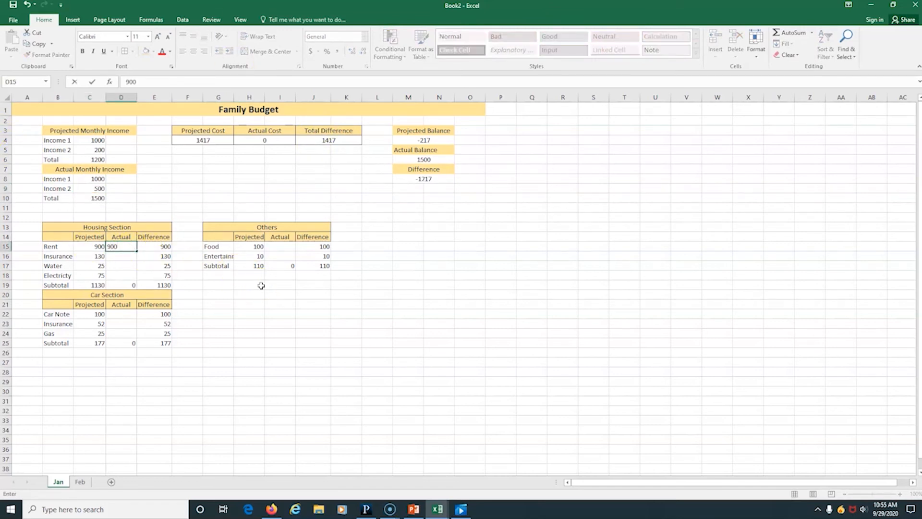
pyautogui.press('Return')
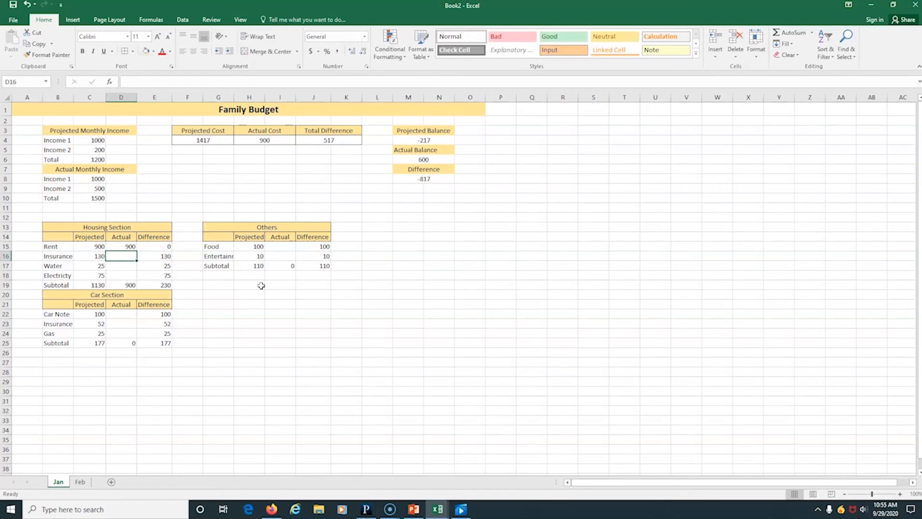
pyautogui.write('14')
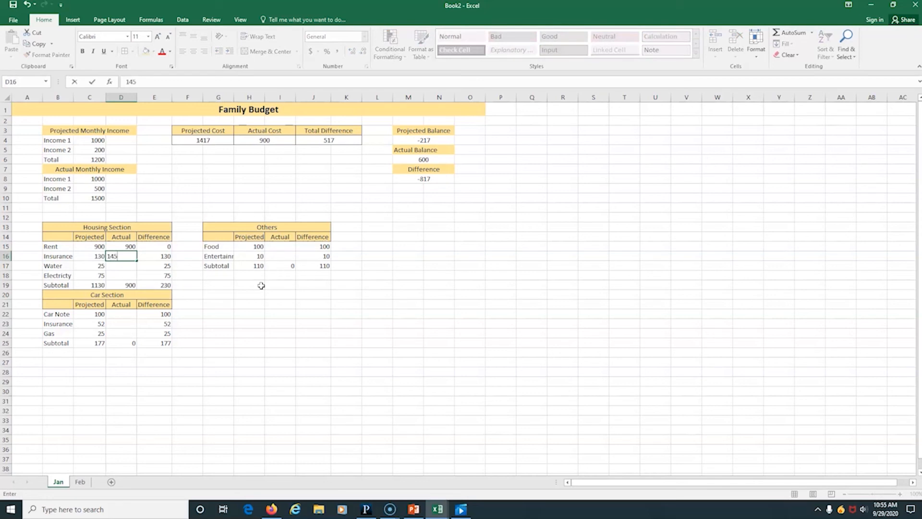
pyautogui.write('5')
pyautogui.press('Return')
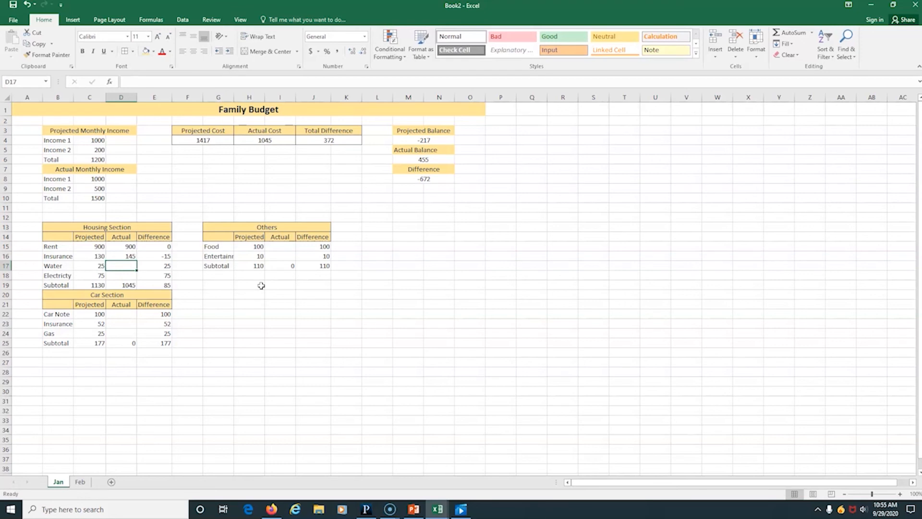
pyautogui.write('35')
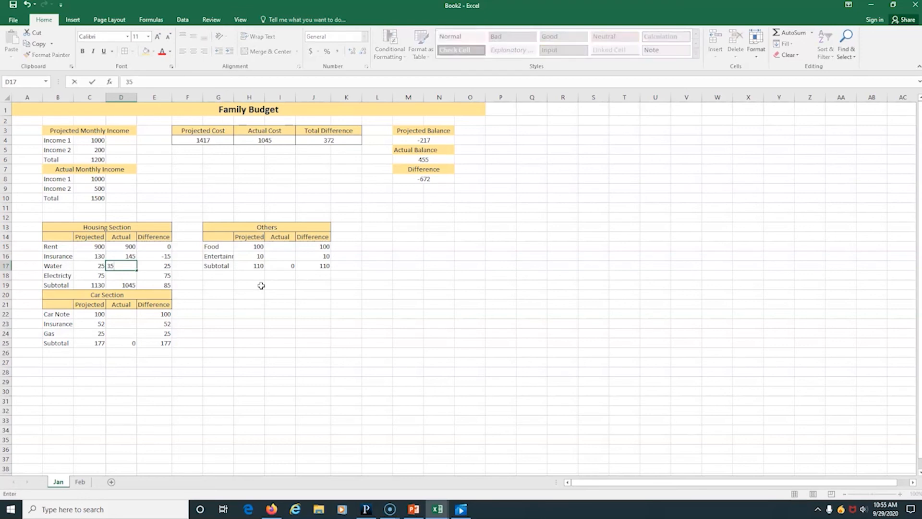
pyautogui.press('Return')
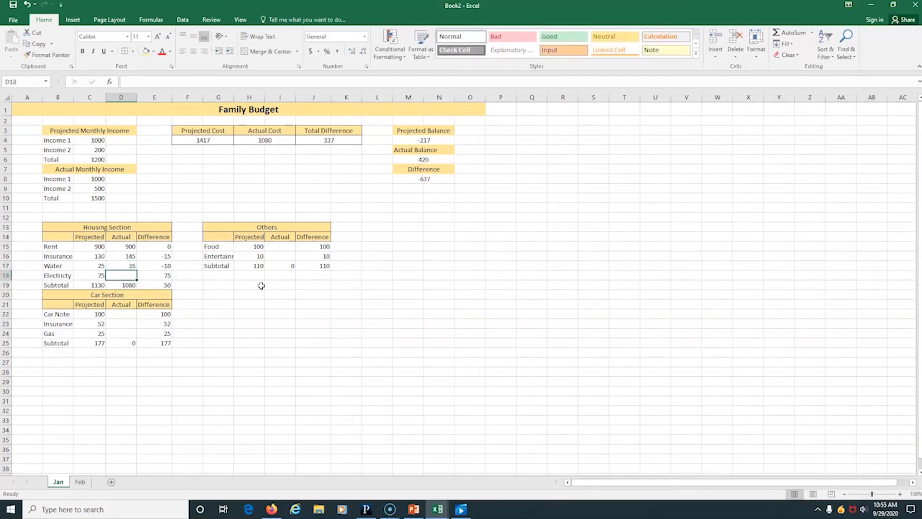
pyautogui.write('65')
pyautogui.press('Return')
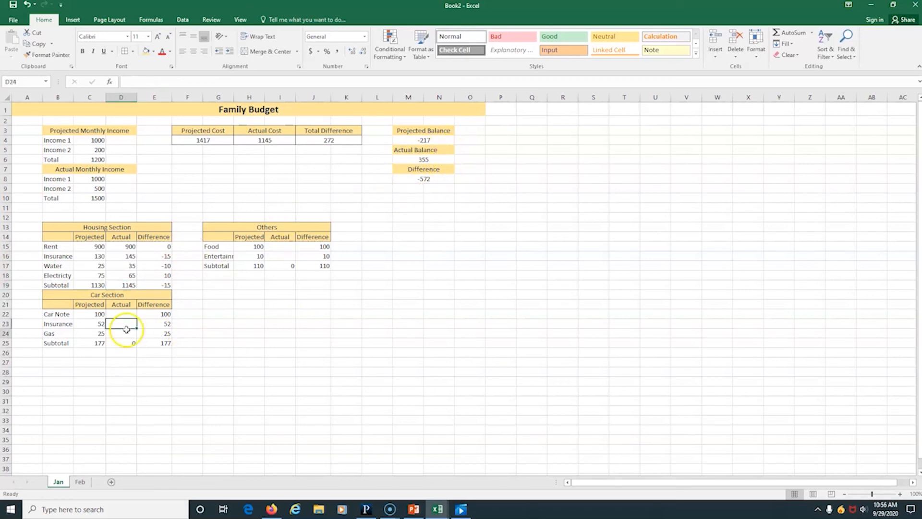
# Enter the actual Car Section amounts: 100 for Car Note, 35 for Insurance and 15 for Gas
pyautogui.click(124, 315)
pyautogui.write('100')
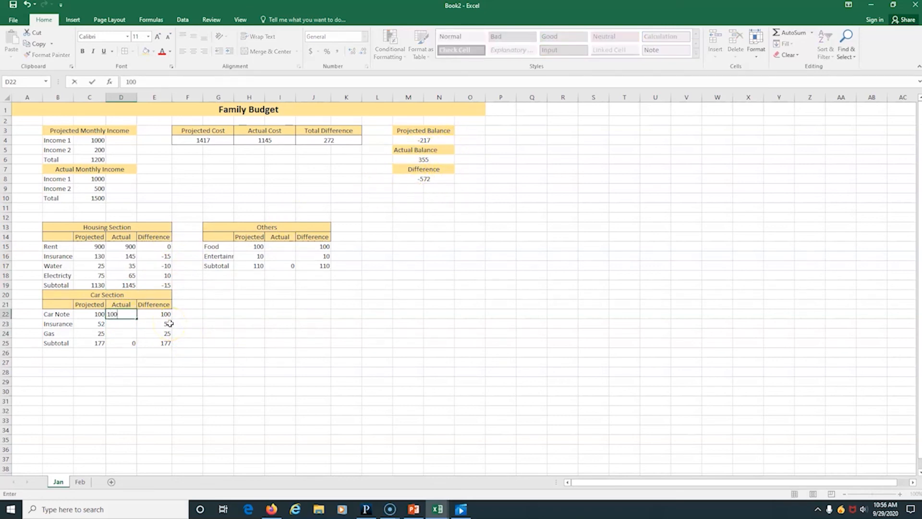
pyautogui.press('Return')
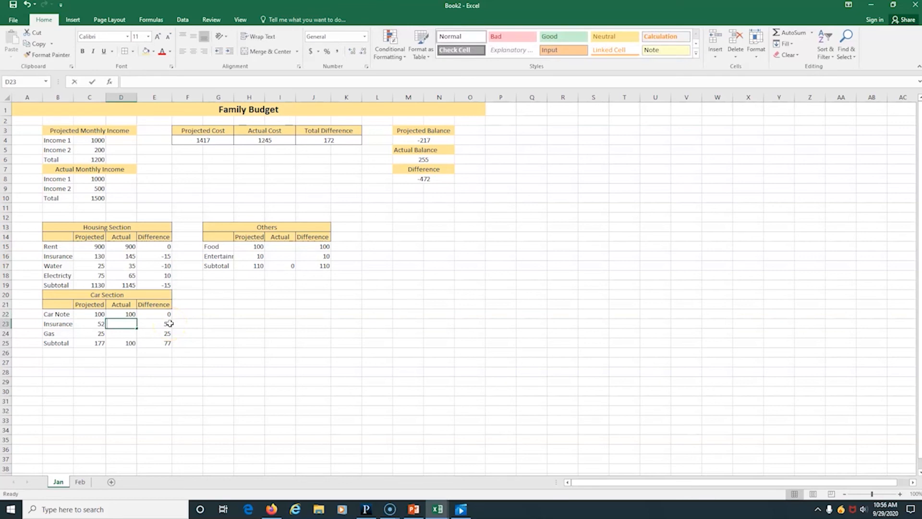
pyautogui.write('35')
pyautogui.press('Return')
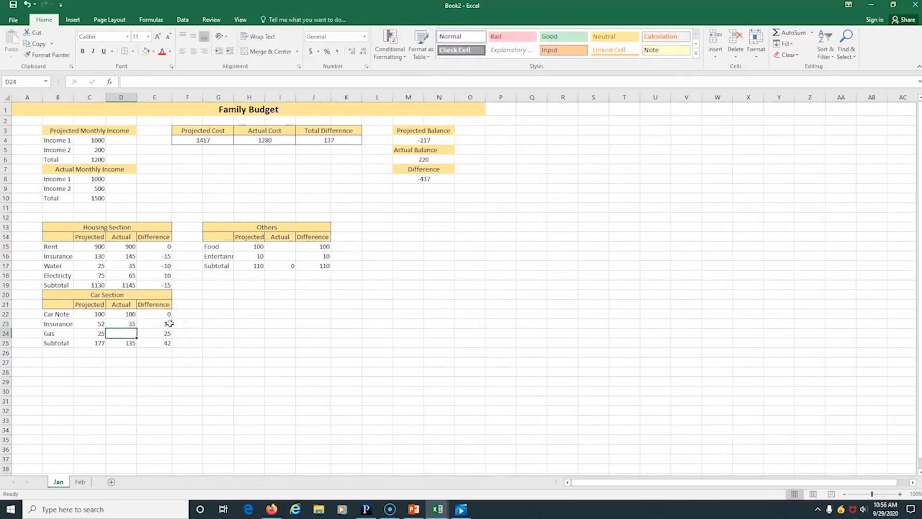
pyautogui.write('2')
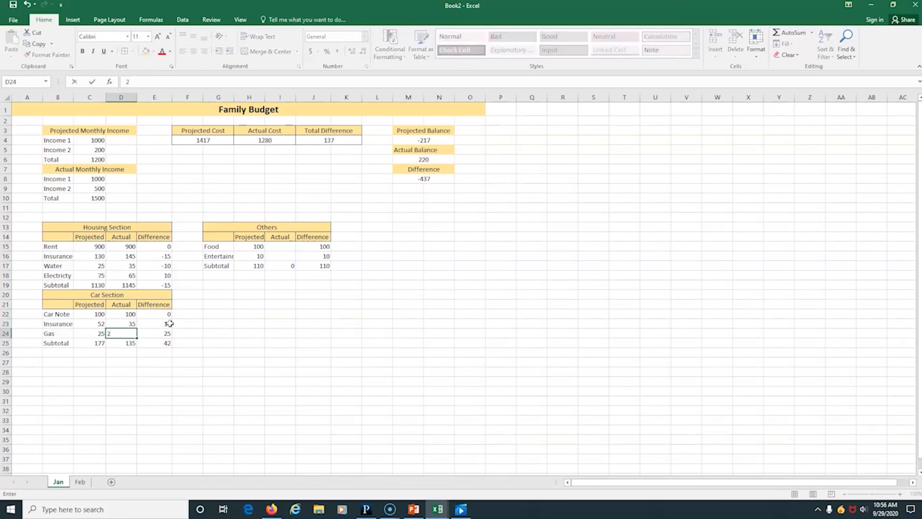
pyautogui.write('5')
pyautogui.press('Return')
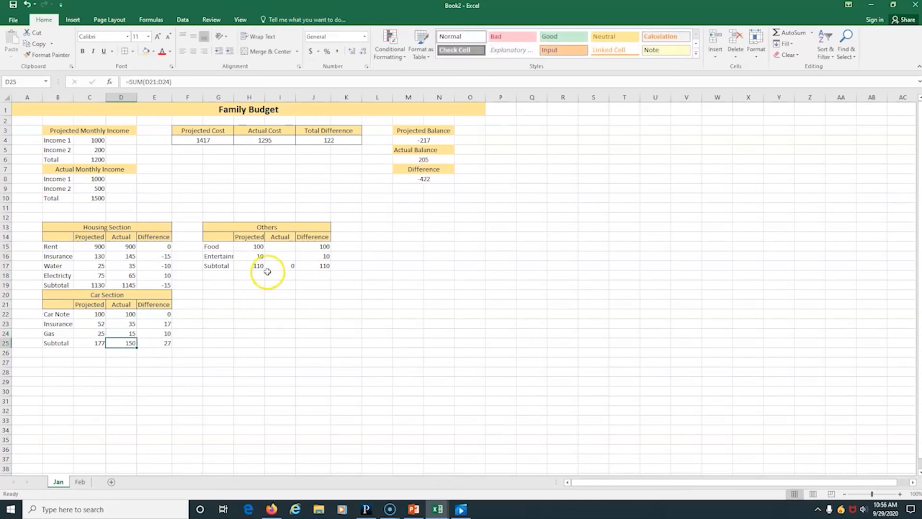
# Enter the actual amounts in the Others section: 130 for Food and 0 for Entertainment
pyautogui.click(288, 245)
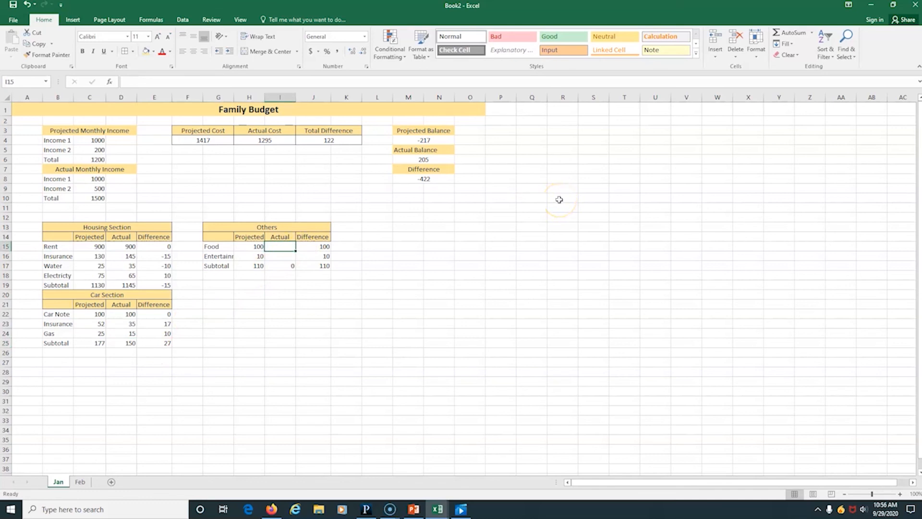
pyautogui.write('130')
pyautogui.press('Return')
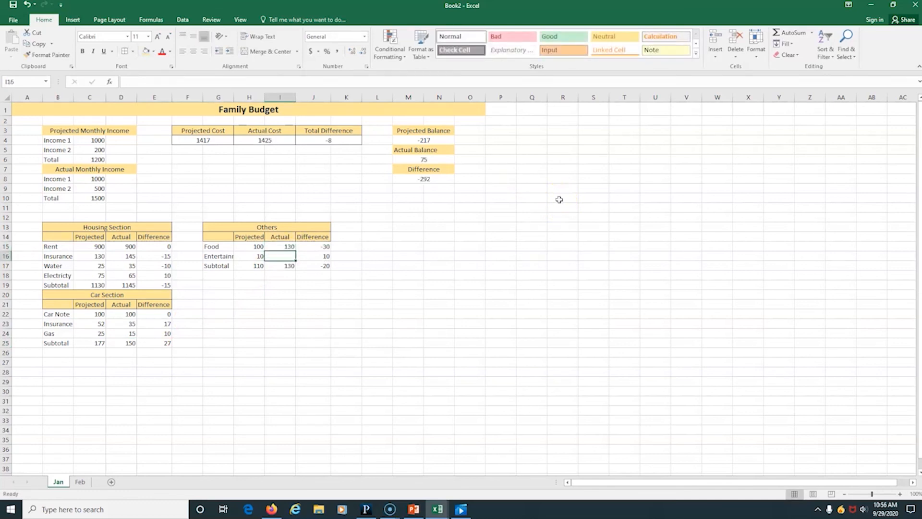
pyautogui.write('0')
pyautogui.press('Return')
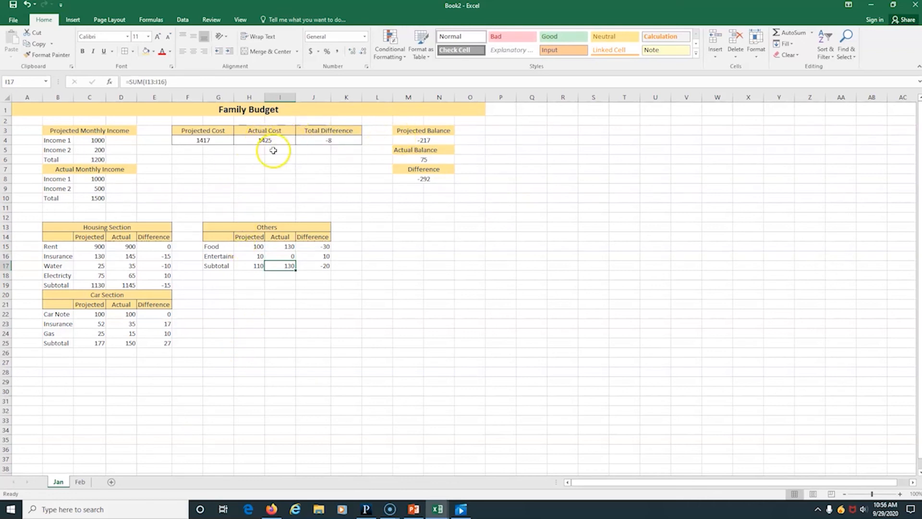
# Examine the Total Difference, balance Difference and Actual Balance results along with the Projected Monthly Income amounts
pyautogui.click(336, 141)
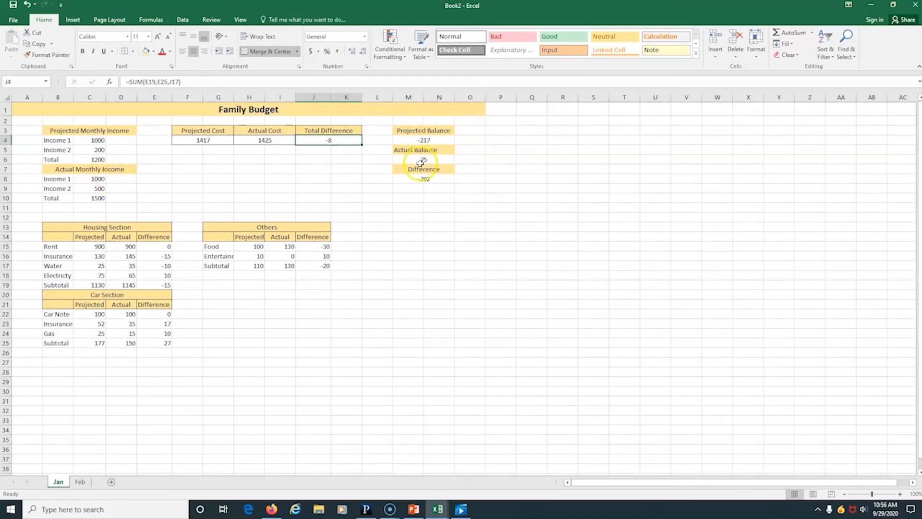
pyautogui.click(434, 181)
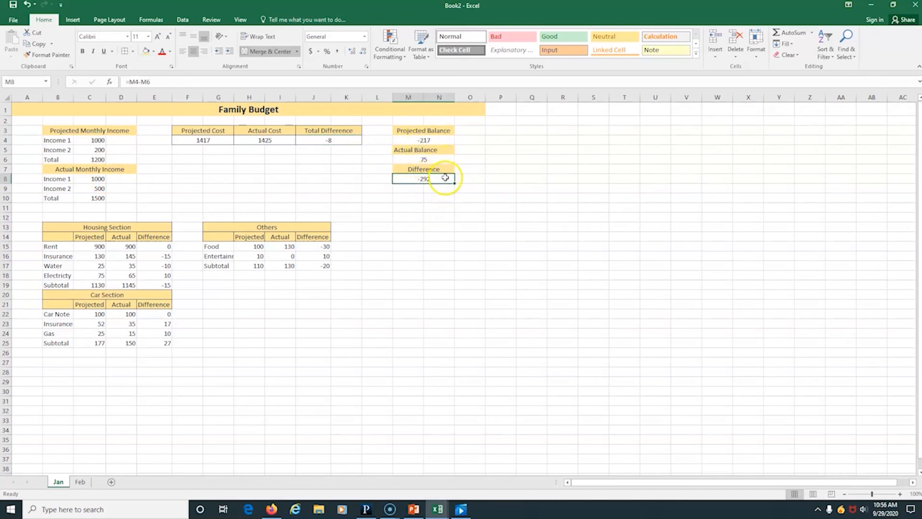
pyautogui.click(438, 160)
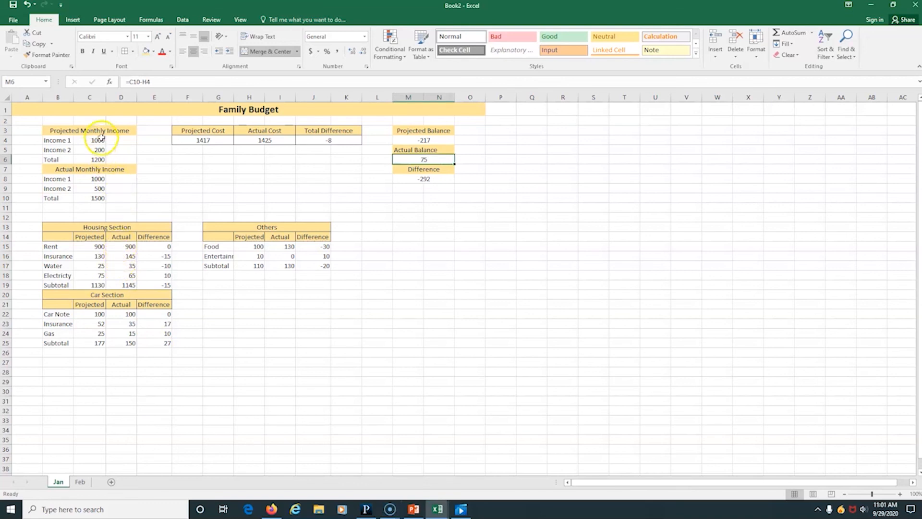
pyautogui.moveTo(103, 139); pyautogui.dragTo(99, 159)
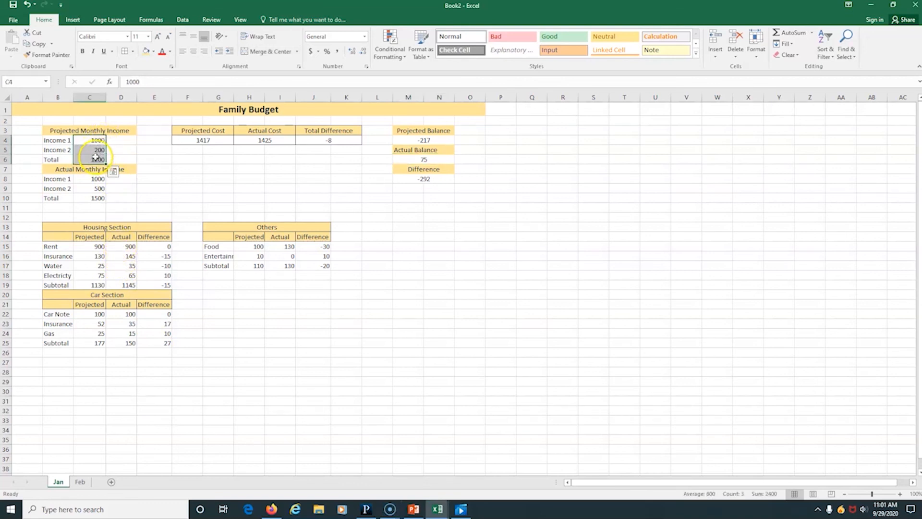
pyautogui.click(127, 188)
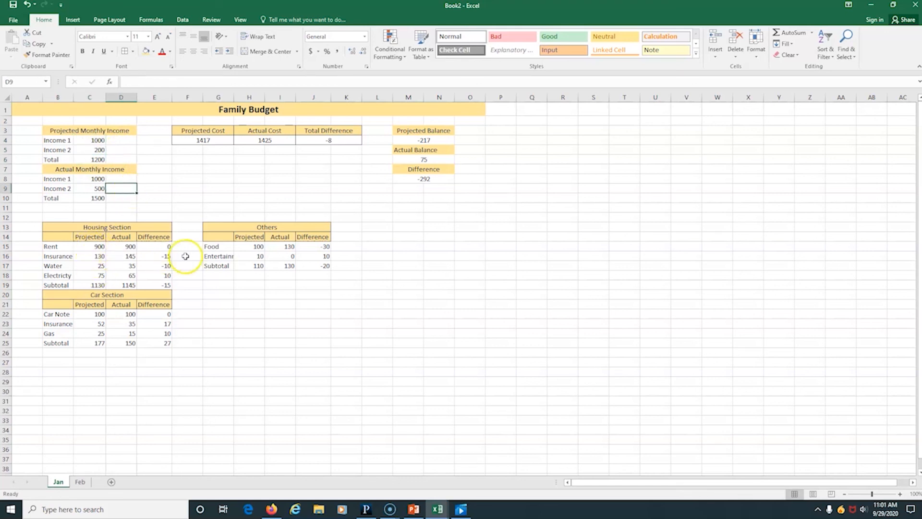
# Format the Housing Section amounts C15:E19 as Currency with two decimals, the $ symbol and negative numbers in red without a minus sign
pyautogui.click(97, 246)
pyautogui.moveTo(124, 253); pyautogui.dragTo(157, 282)
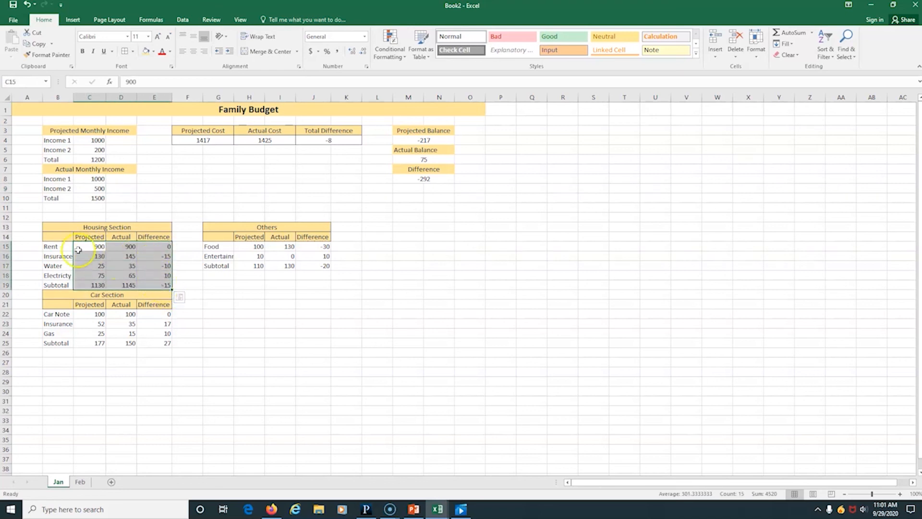
pyautogui.rightClick(150, 270)
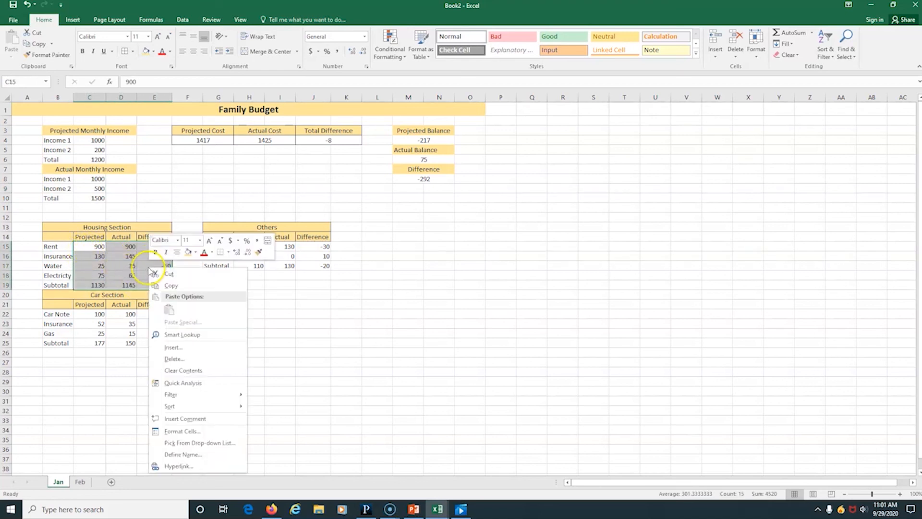
pyautogui.click(195, 432)
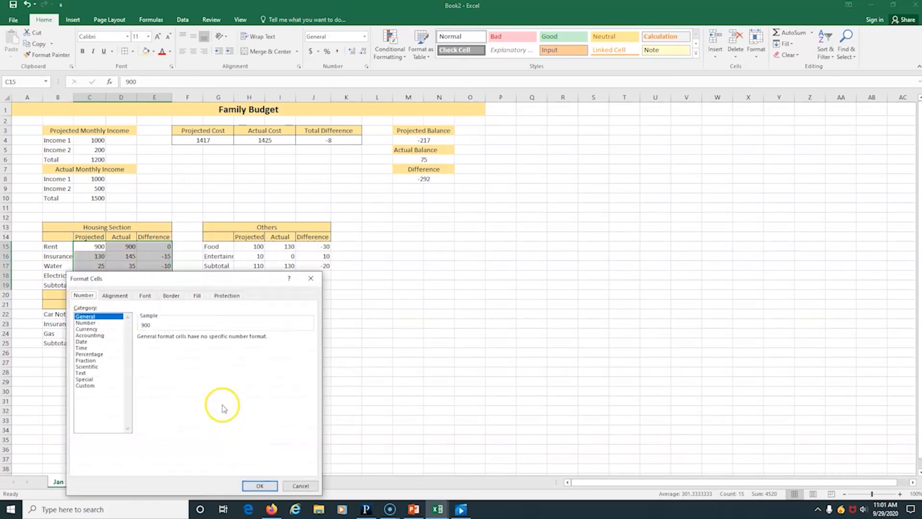
pyautogui.moveTo(205, 278); pyautogui.dragTo(453, 179)
pyautogui.click(335, 231)
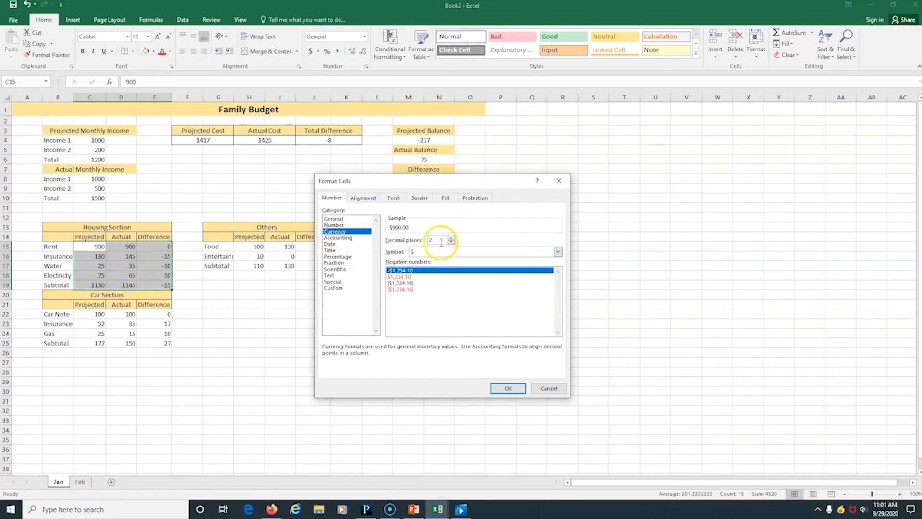
pyautogui.click(405, 277)
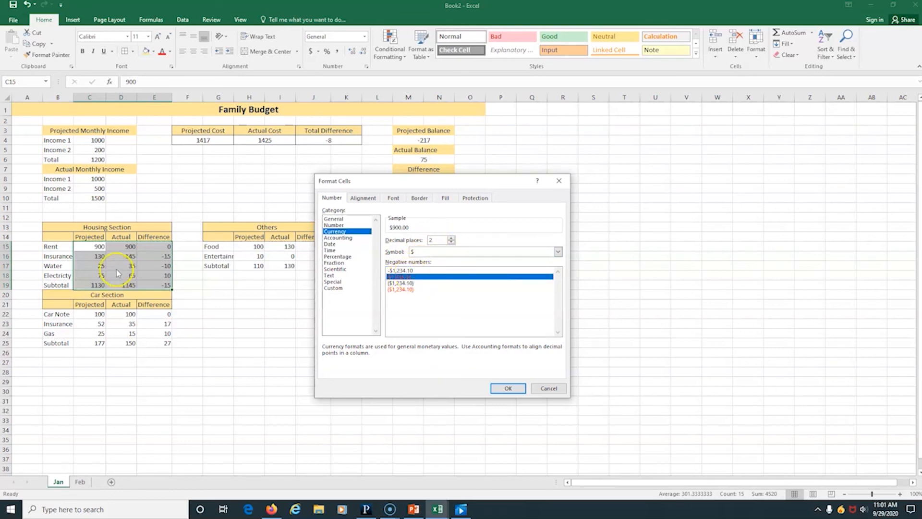
pyautogui.click(509, 389)
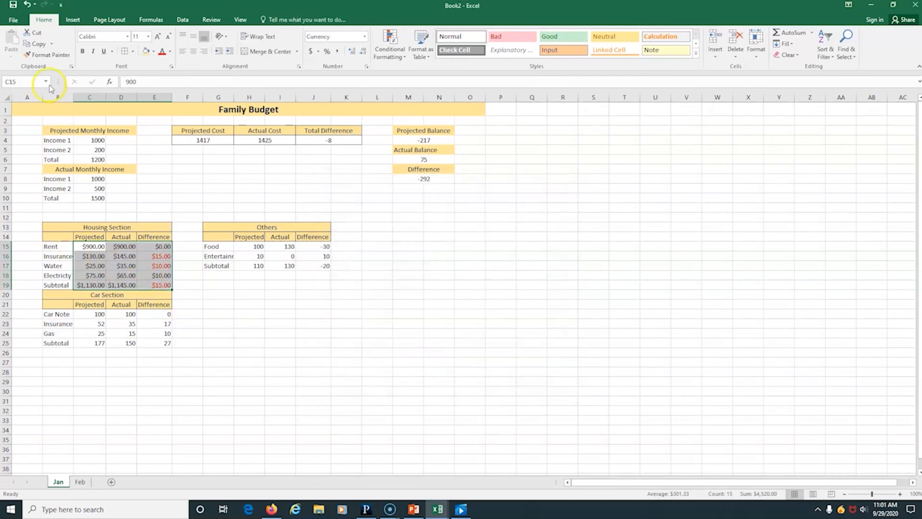
# Copy the Housing Section's currency format to the Projected and Actual Monthly Income amounts with Format Painter
pyautogui.click(48, 54)
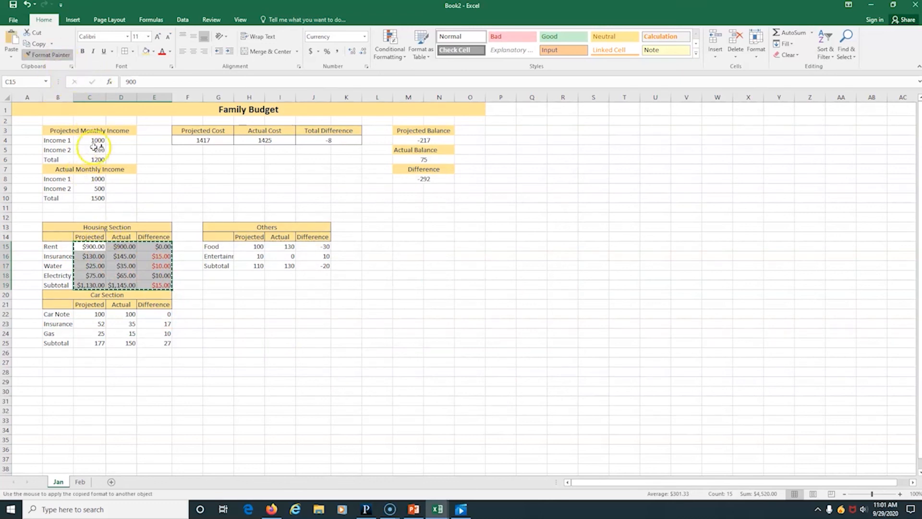
pyautogui.moveTo(97, 141); pyautogui.dragTo(99, 160)
pyautogui.click(50, 54)
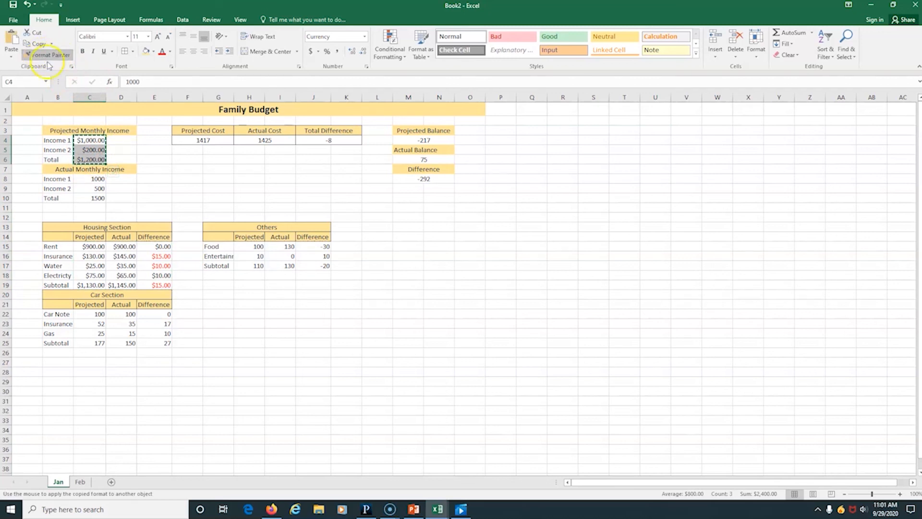
pyautogui.moveTo(91, 179); pyautogui.dragTo(96, 197)
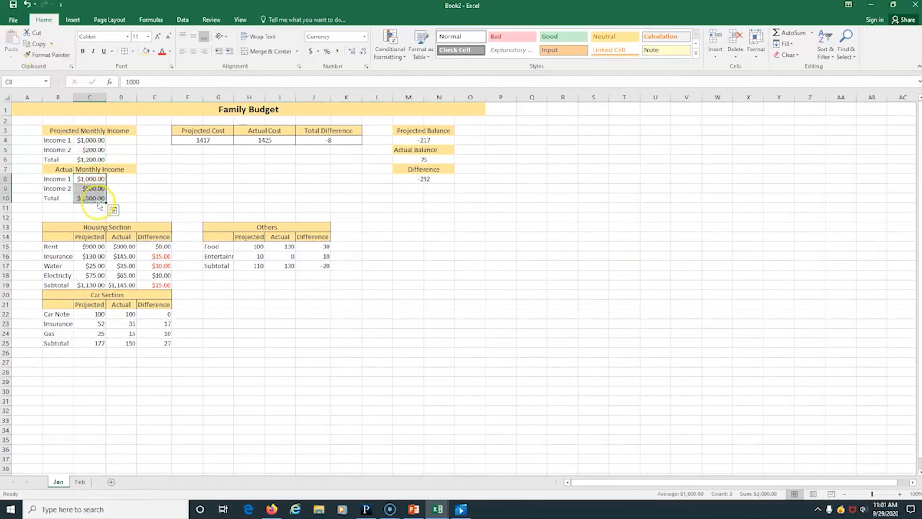
# Apply the same currency format with Format Painter to the Car Section and Others amounts and the cost summary row F4:K4
pyautogui.click(48, 55)
pyautogui.moveTo(99, 314); pyautogui.dragTo(164, 343)
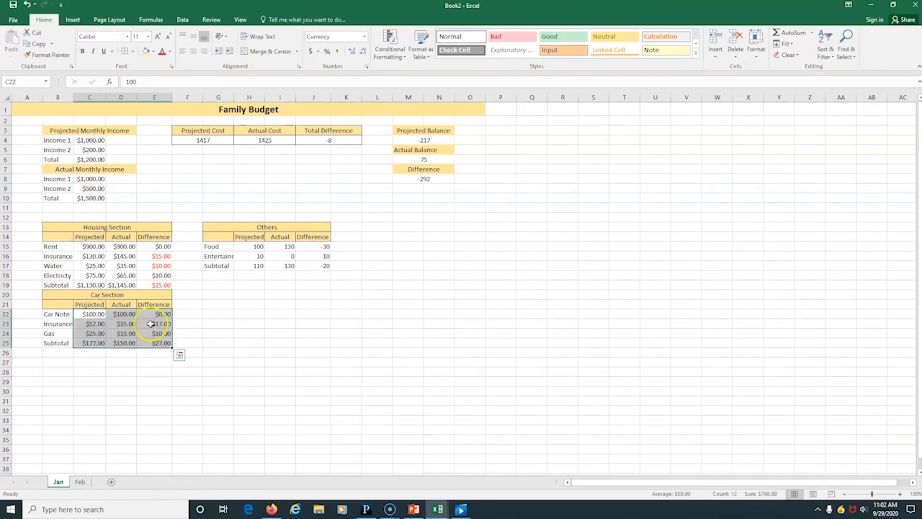
pyautogui.click(42, 56)
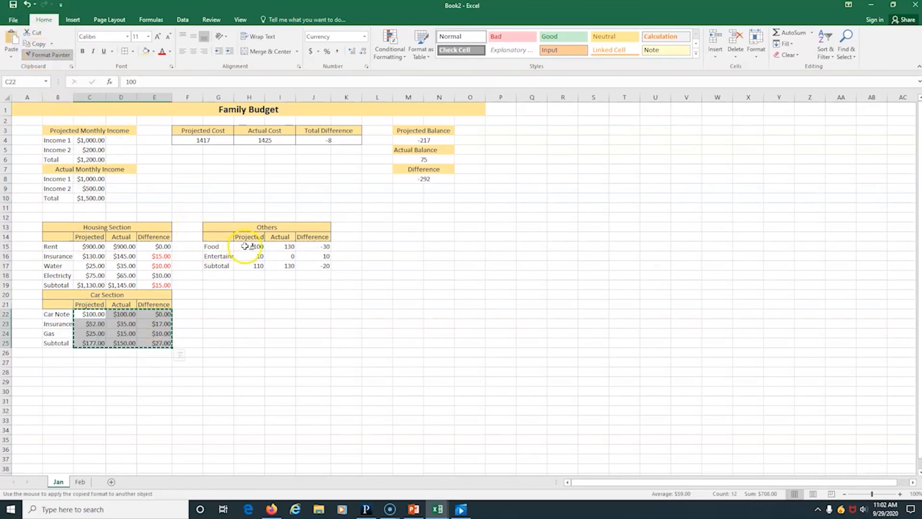
pyautogui.moveTo(243, 245); pyautogui.dragTo(304, 256)
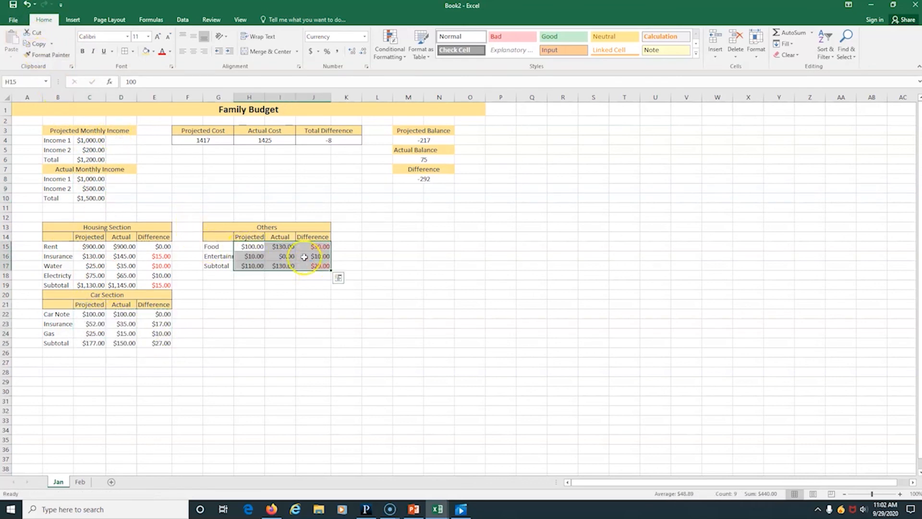
pyautogui.click(48, 55)
pyautogui.moveTo(216, 139); pyautogui.dragTo(310, 140)
# Try to copy the cost summary's currency format across the whole balance block M4:N8, and undo it
pyautogui.click(63, 55)
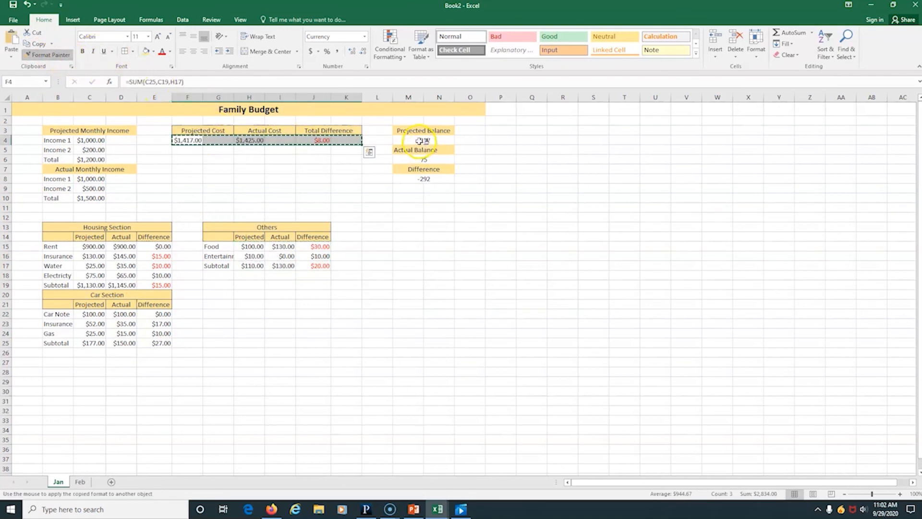
pyautogui.moveTo(423, 139); pyautogui.dragTo(426, 178)
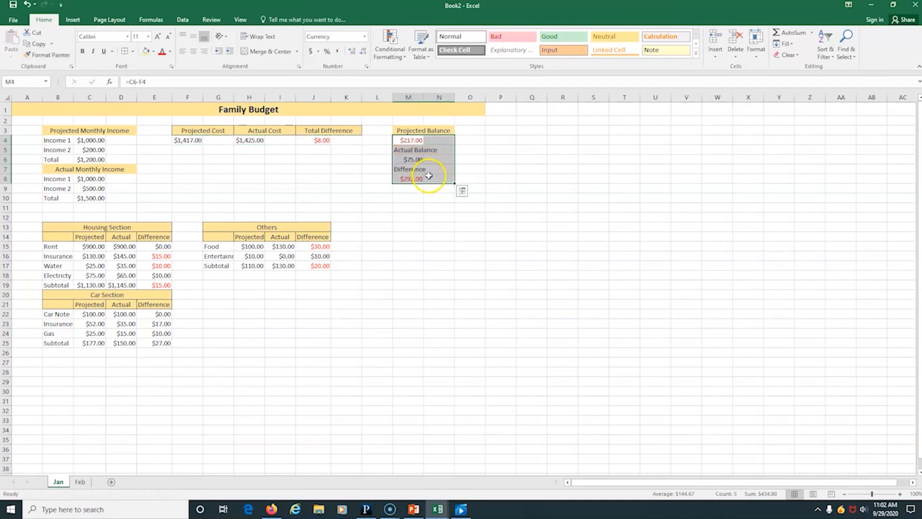
pyautogui.click(27, 5)
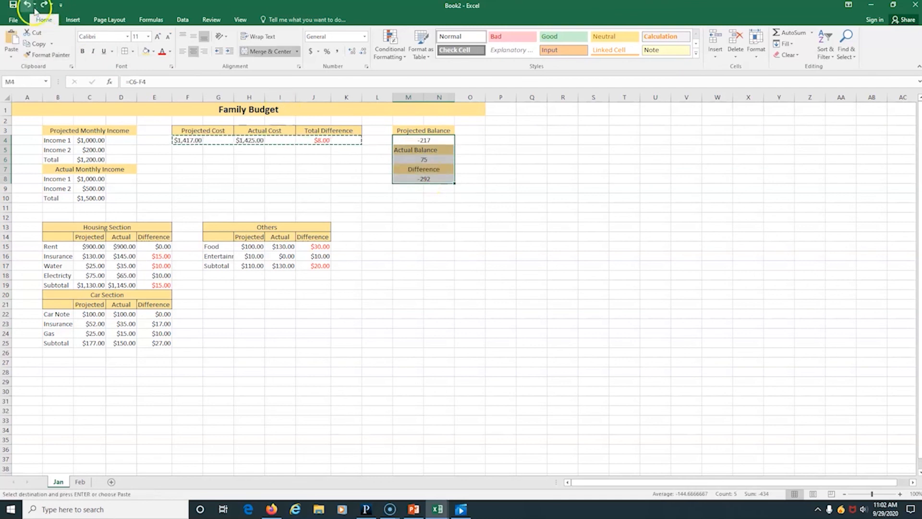
# Try to paint the format onto the Projected Balance and Actual Balance amounts one at a time
pyautogui.click(48, 55)
pyautogui.click(408, 140)
pyautogui.click(48, 55)
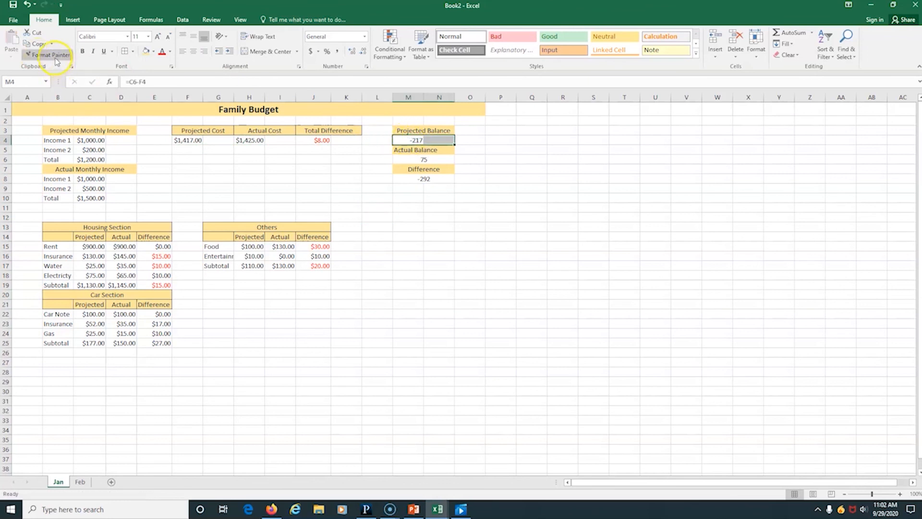
pyautogui.click(417, 160)
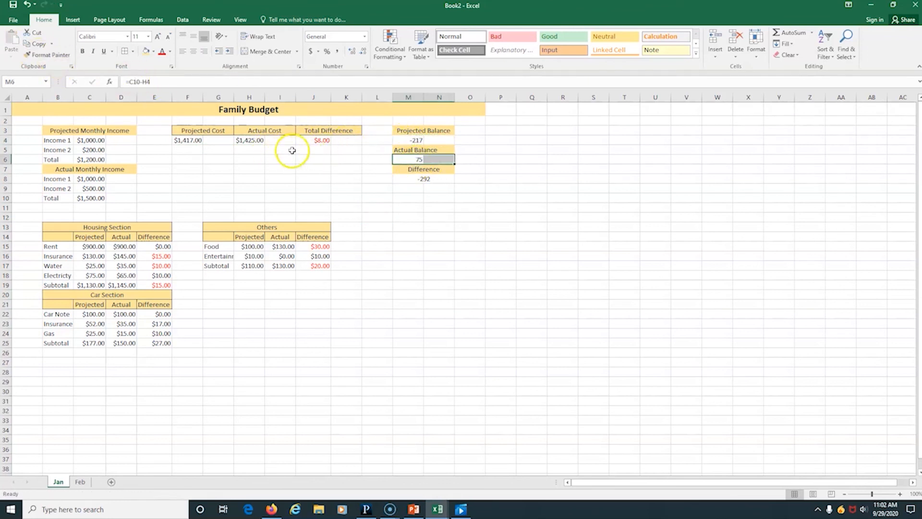
# Copy the Total Difference amount's currency format to the Projected Balance, Actual Balance and Difference amounts, leaving their headings out
pyautogui.click(312, 139)
pyautogui.click(43, 55)
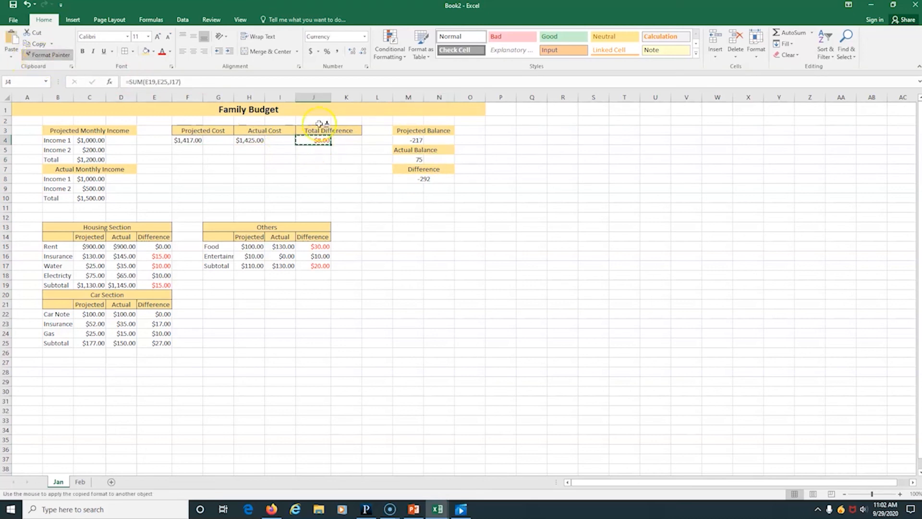
pyautogui.click(409, 139)
pyautogui.click(62, 57)
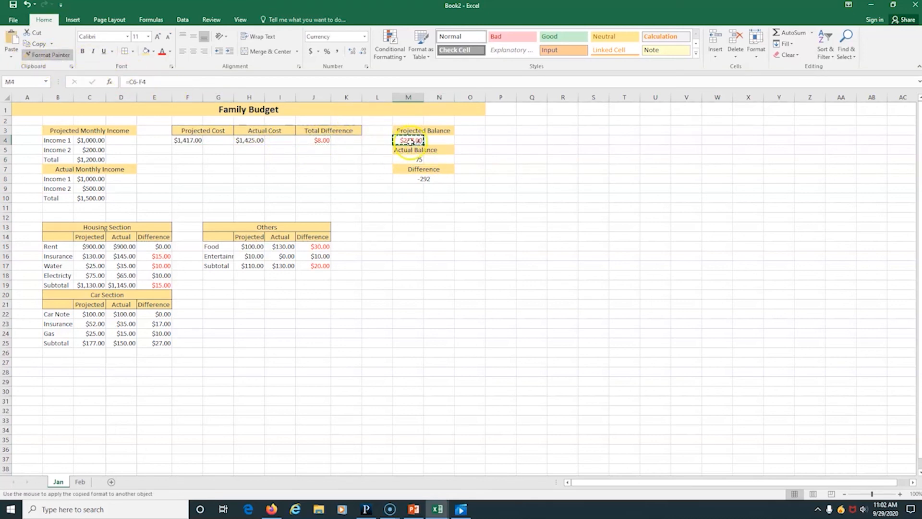
pyautogui.click(416, 160)
pyautogui.click(57, 55)
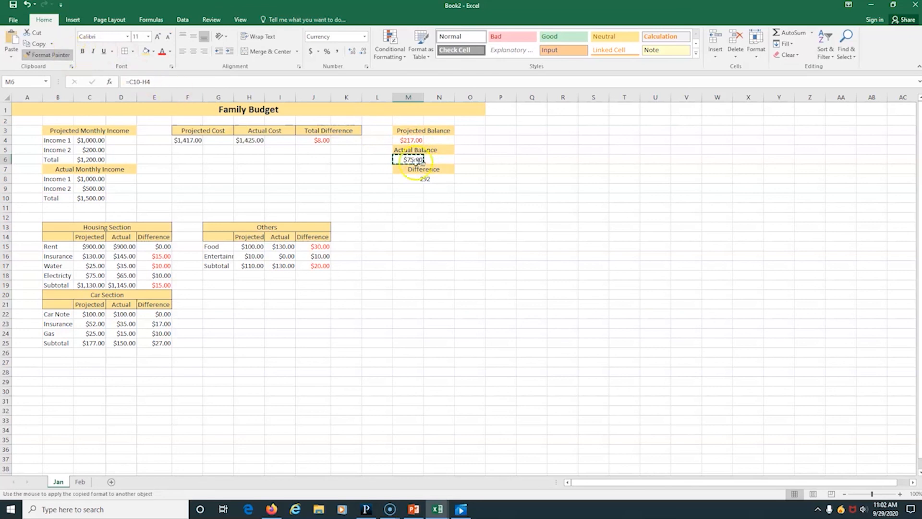
pyautogui.moveTo(410, 178); pyautogui.dragTo(436, 179)
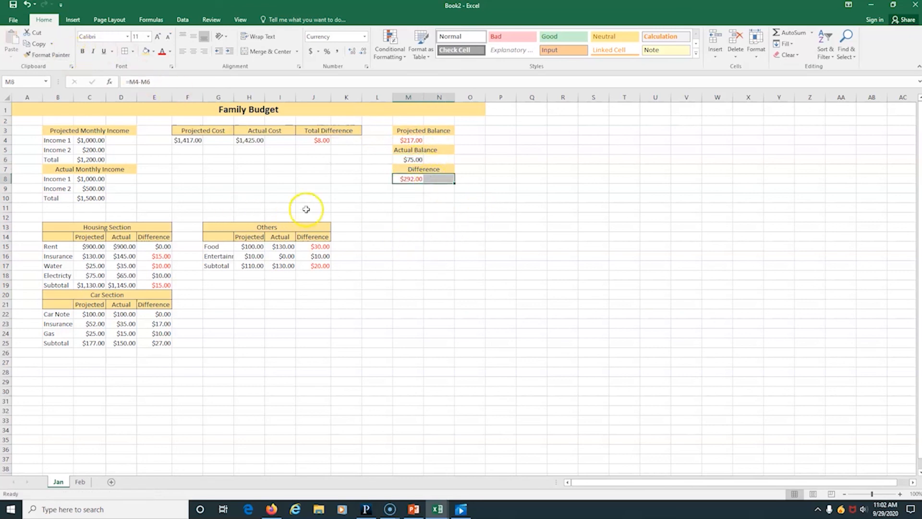
pyautogui.click(307, 180)
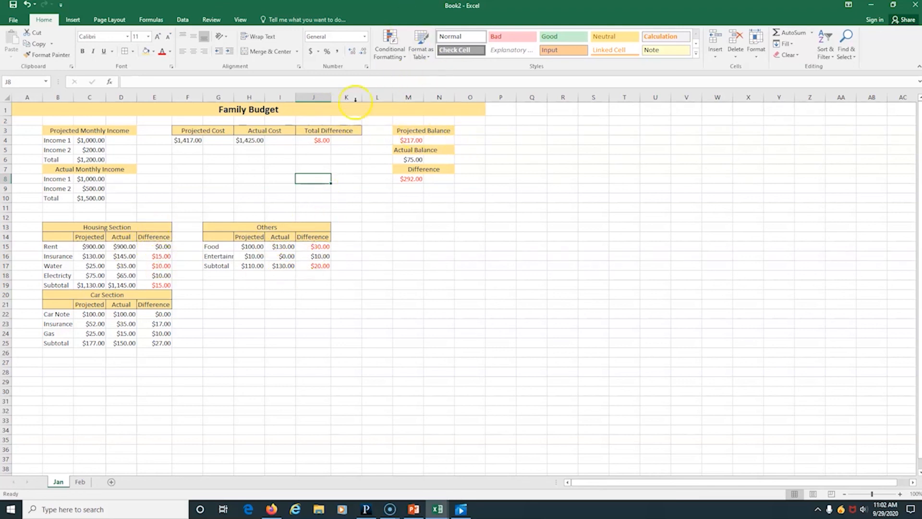
# Add the coloured three-arrow icon set as conditional formatting to the Housing Section differences in E15:E19
pyautogui.moveTo(161, 247); pyautogui.dragTo(159, 285)
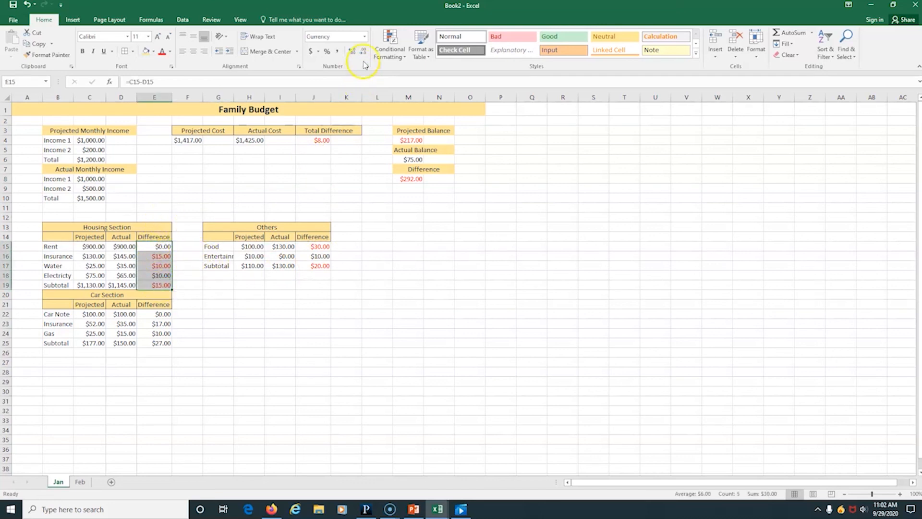
pyautogui.click(382, 56)
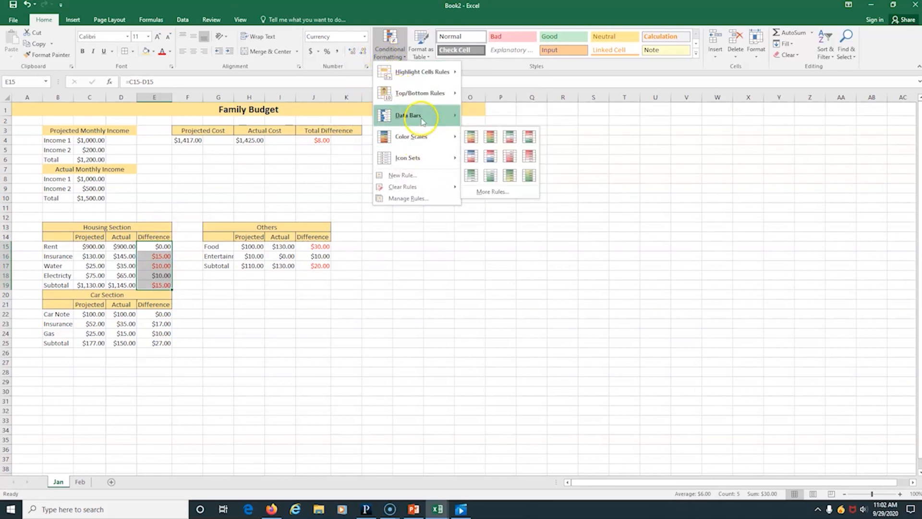
pyautogui.moveTo(419, 159)
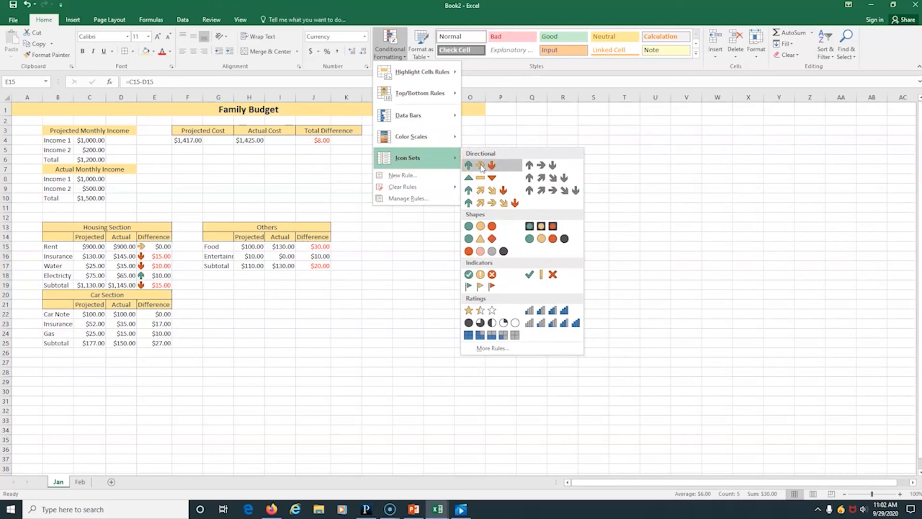
pyautogui.click(481, 165)
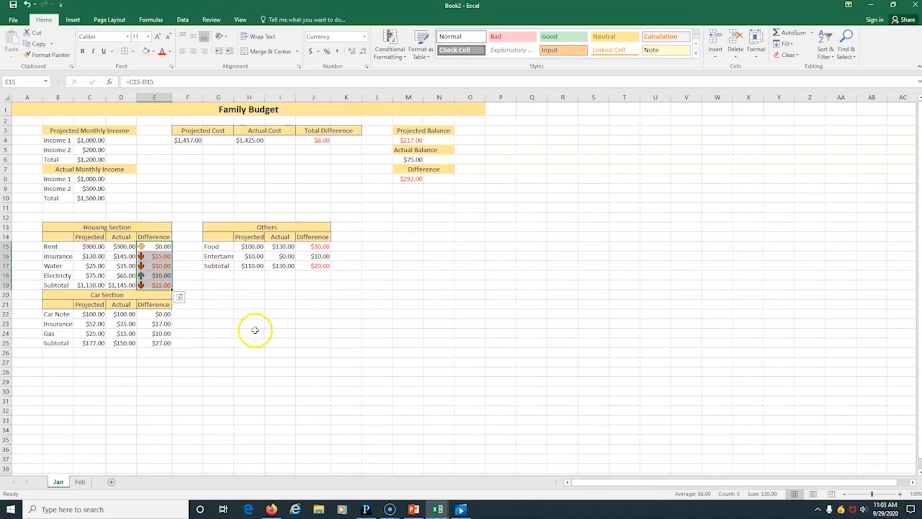
pyautogui.click(247, 314)
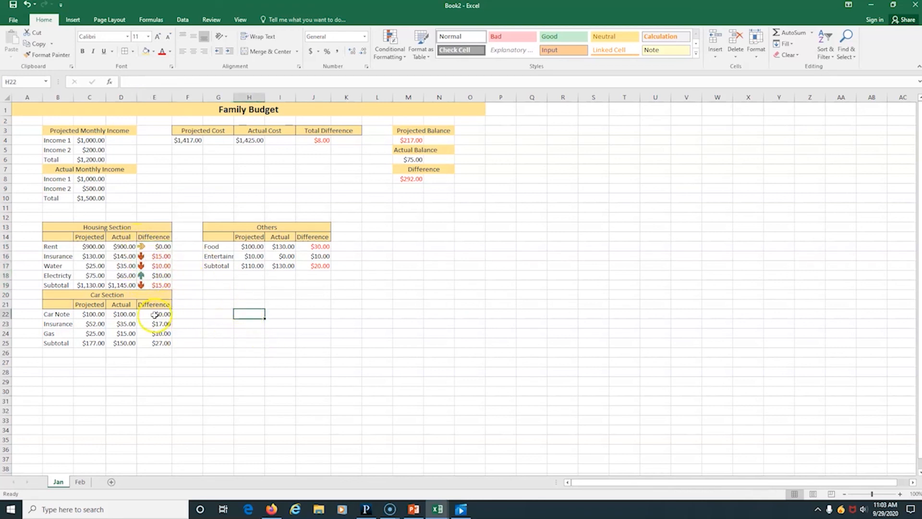
# Apply the same coloured three-arrow icon set to the Car Section differences in E22:E25
pyautogui.moveTo(154, 315); pyautogui.dragTo(161, 342)
pyautogui.click(391, 45)
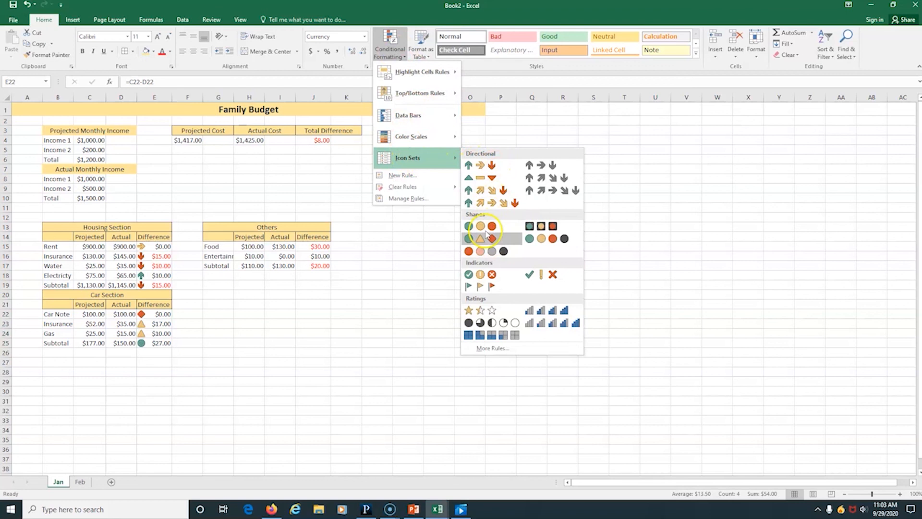
pyautogui.click(480, 165)
# Apply the coloured three-arrow icon set to the Others section's differences in J15:J17
pyautogui.moveTo(315, 247); pyautogui.dragTo(327, 267)
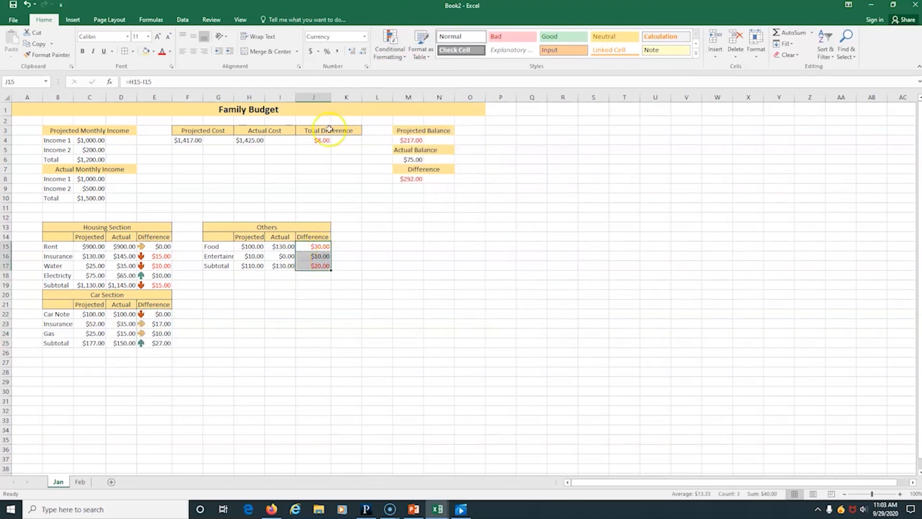
pyautogui.click(390, 45)
pyautogui.moveTo(401, 116)
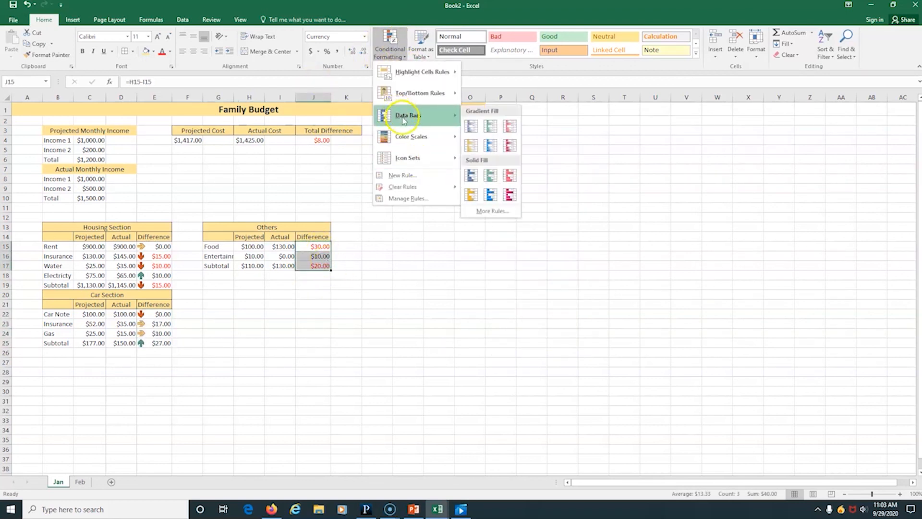
pyautogui.moveTo(408, 158)
pyautogui.click(476, 165)
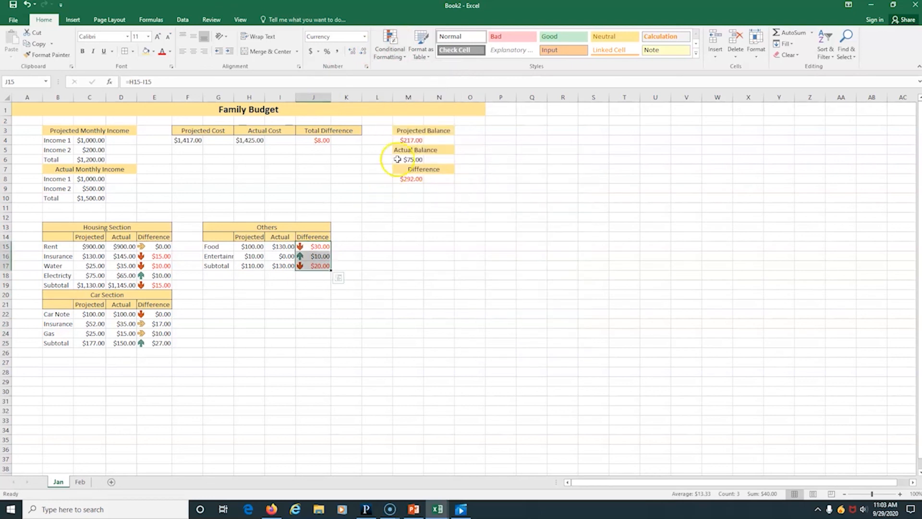
# Apply the coloured three-arrow icon set to the Total Difference amount in J4
pyautogui.click(318, 140)
pyautogui.click(377, 56)
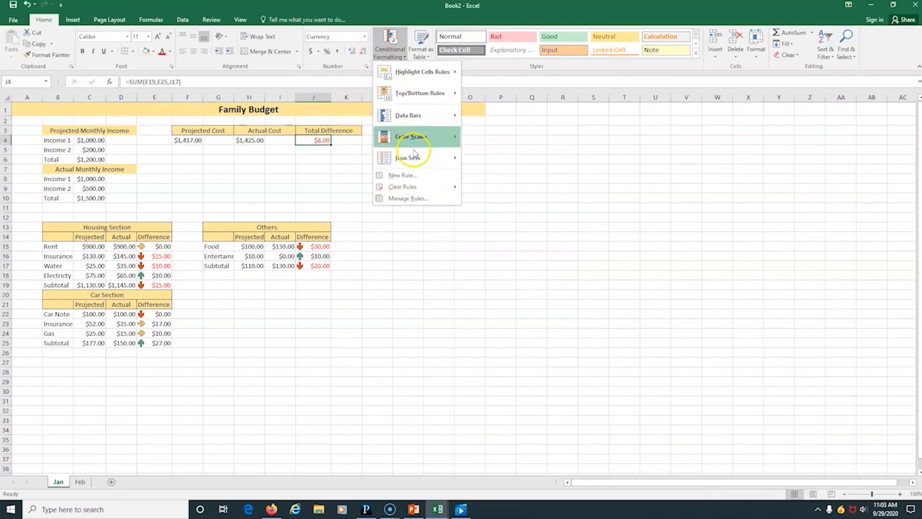
pyautogui.moveTo(409, 158)
pyautogui.click(477, 166)
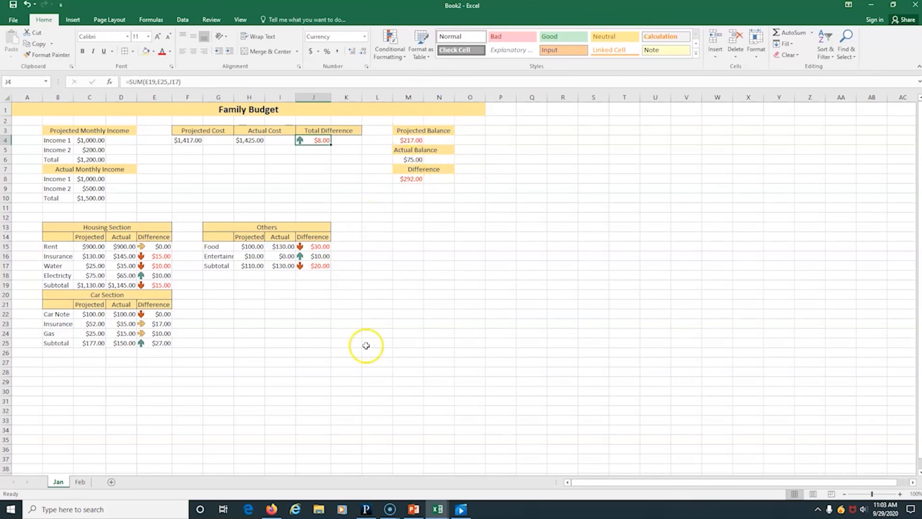
# Apply the coloured three-arrow icon set to the balance Difference amount in M8 and autofit column M to its contents
pyautogui.click(411, 178)
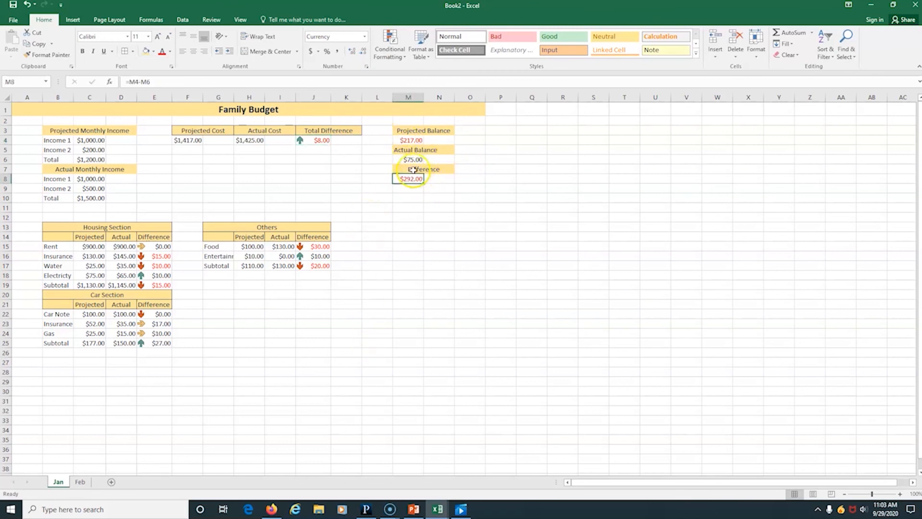
pyautogui.click(390, 48)
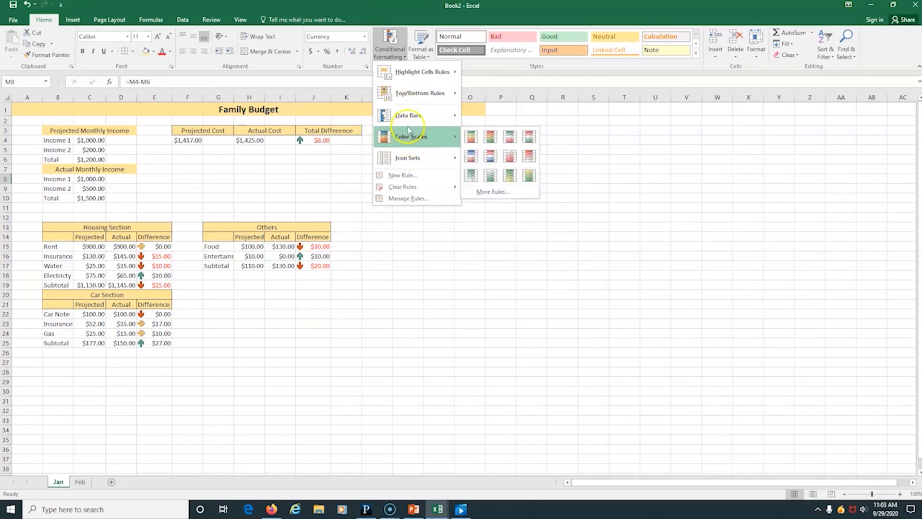
pyautogui.click(485, 164)
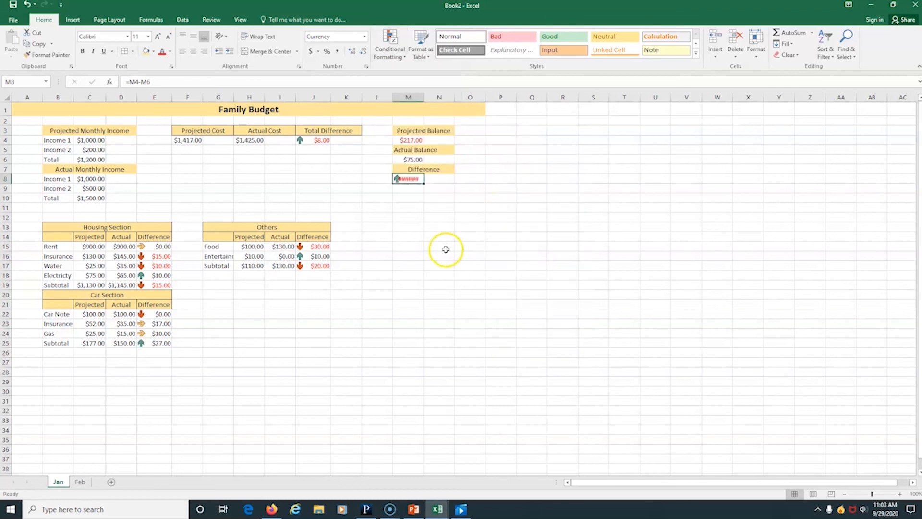
pyautogui.doubleClick(424, 96)
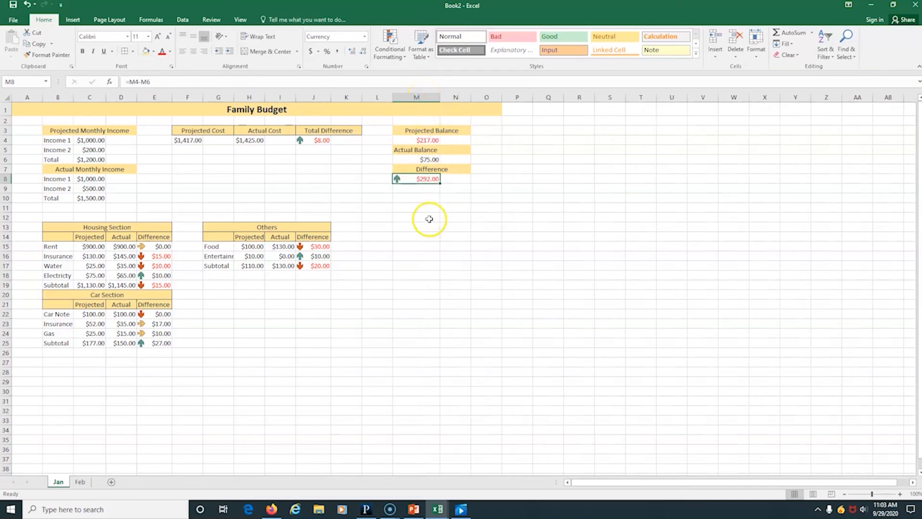